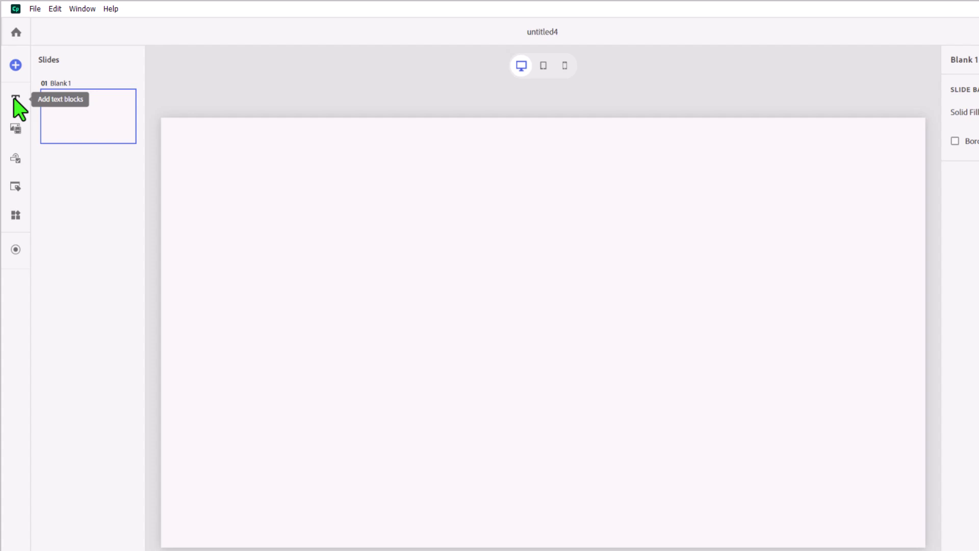
- Add a Paragraph text block to the blank slide
click(15, 99)
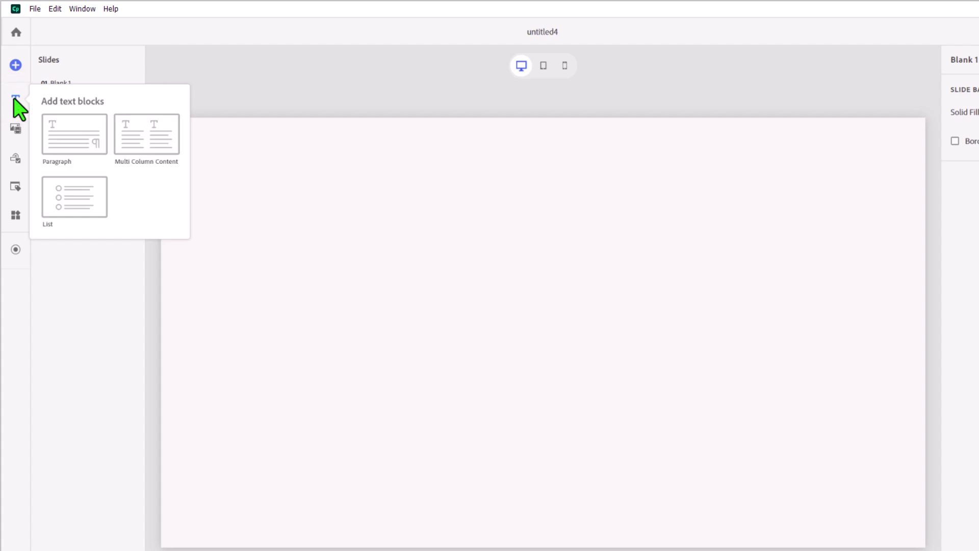
click(88, 128)
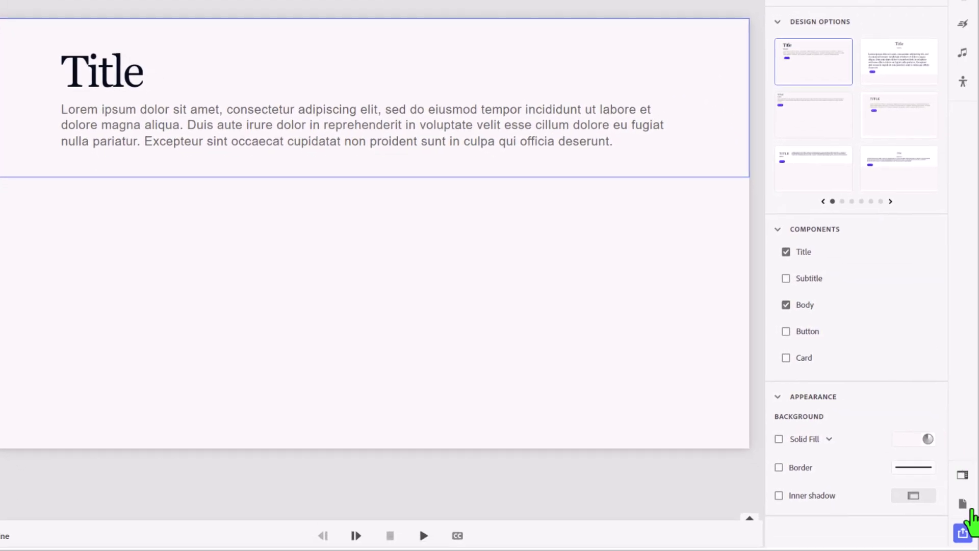
- Edit the Light theme's font palette, replacing Georgia with Arial, and apply the theme change
click(963, 505)
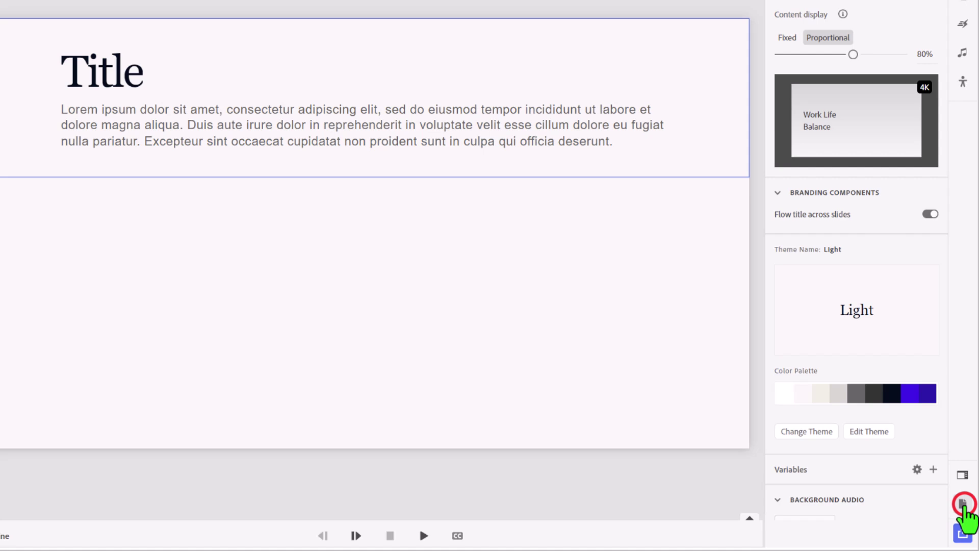
click(873, 432)
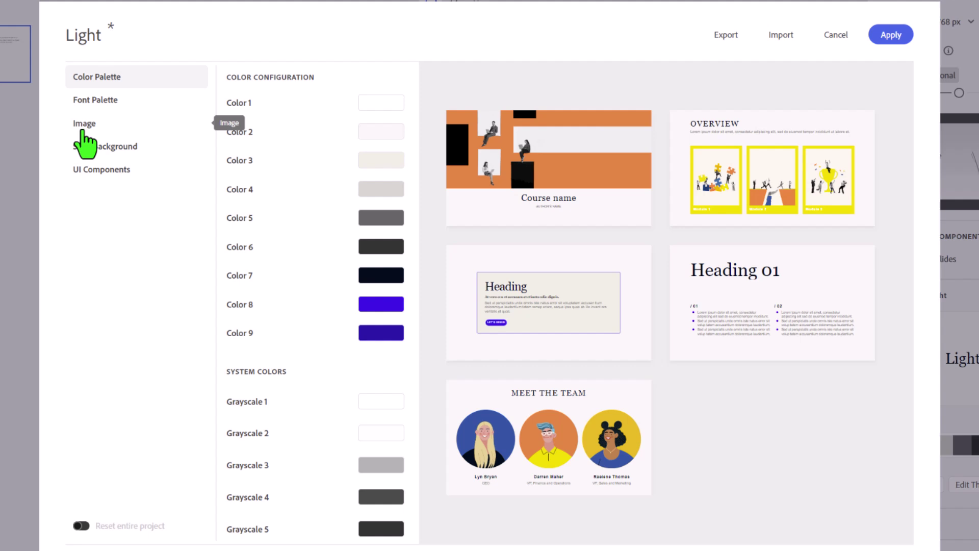
click(107, 104)
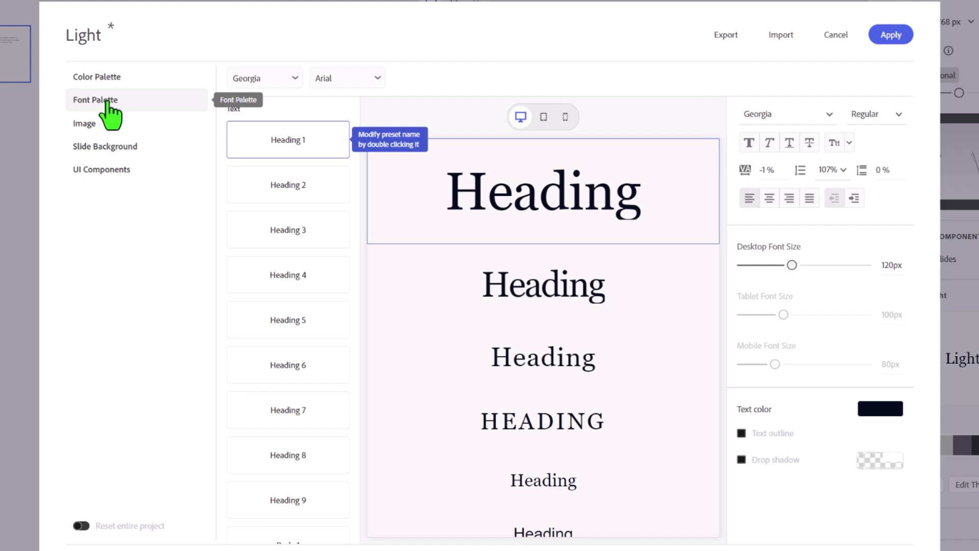
click(295, 81)
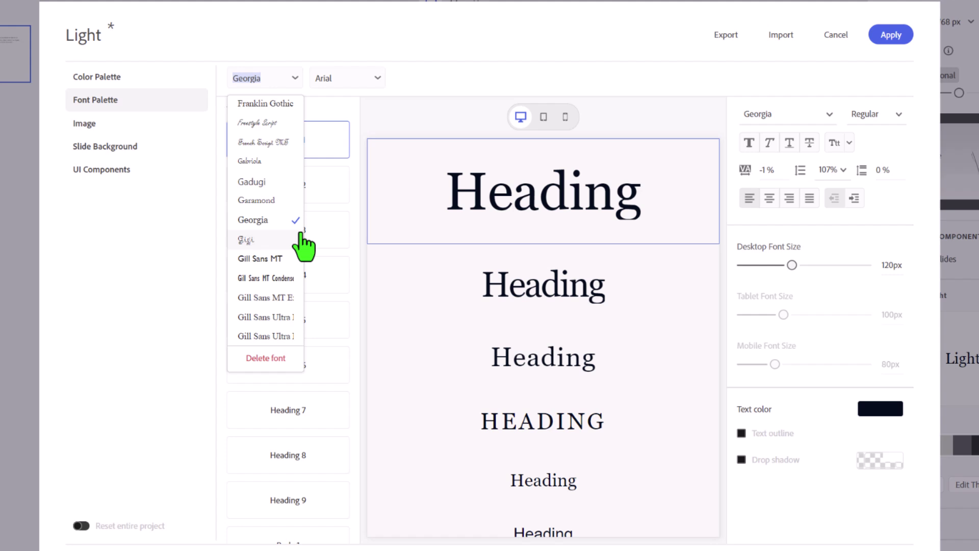
scroll(282, 212, up, 10)
scroll(283, 225, down, 2)
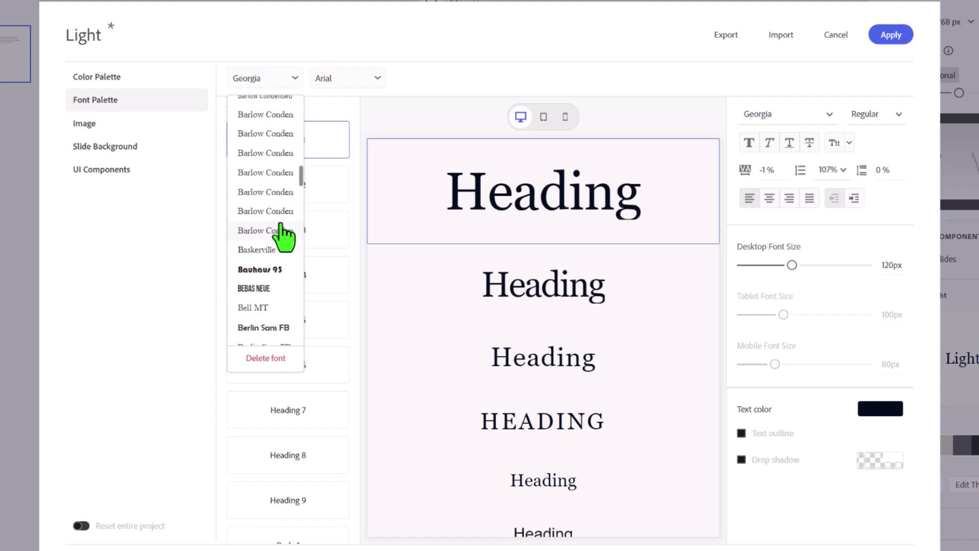
scroll(282, 234, up, 8)
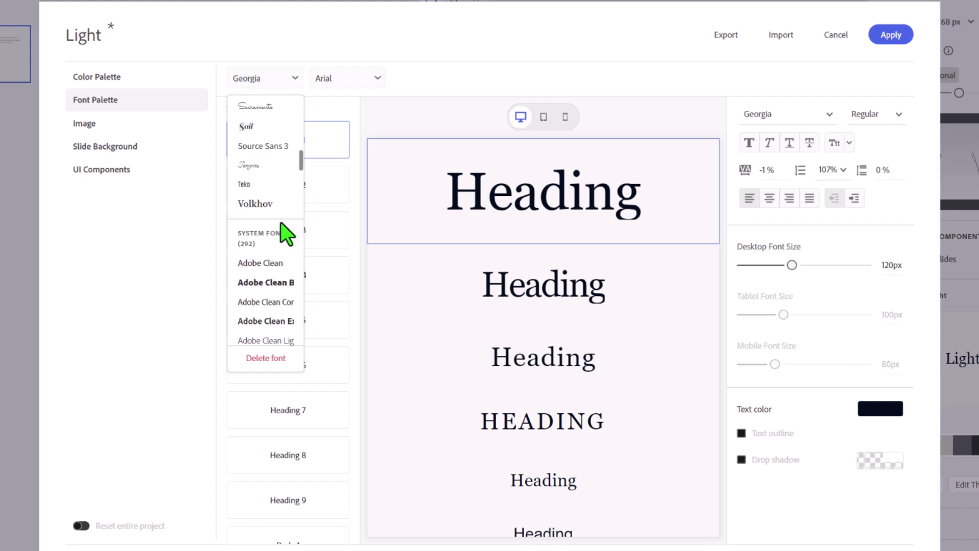
scroll(284, 234, down, 4)
click(239, 269)
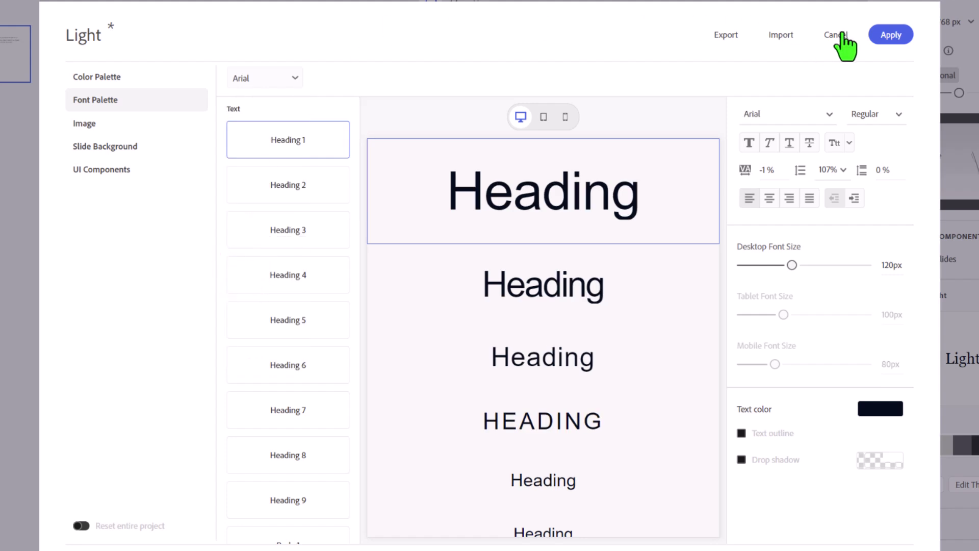
click(887, 35)
- Apply the Heading 5 preset to the slide title and change its text to "Click to reveal"
click(180, 112)
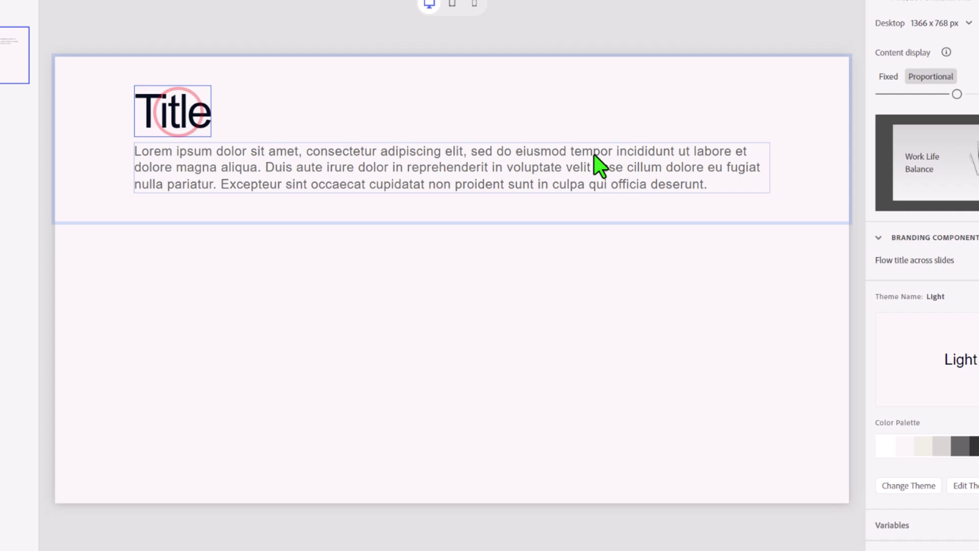
click(976, 13)
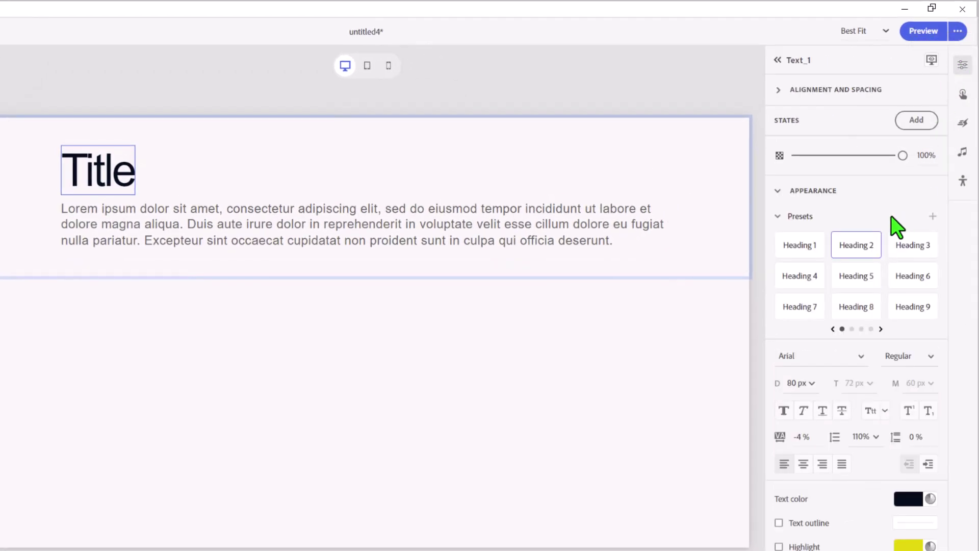
click(857, 280)
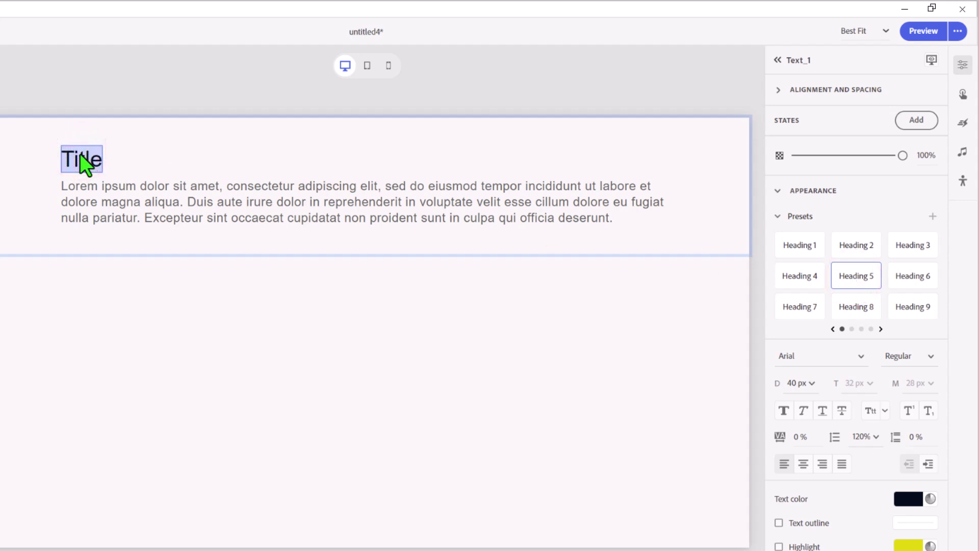
text(Click to rev)
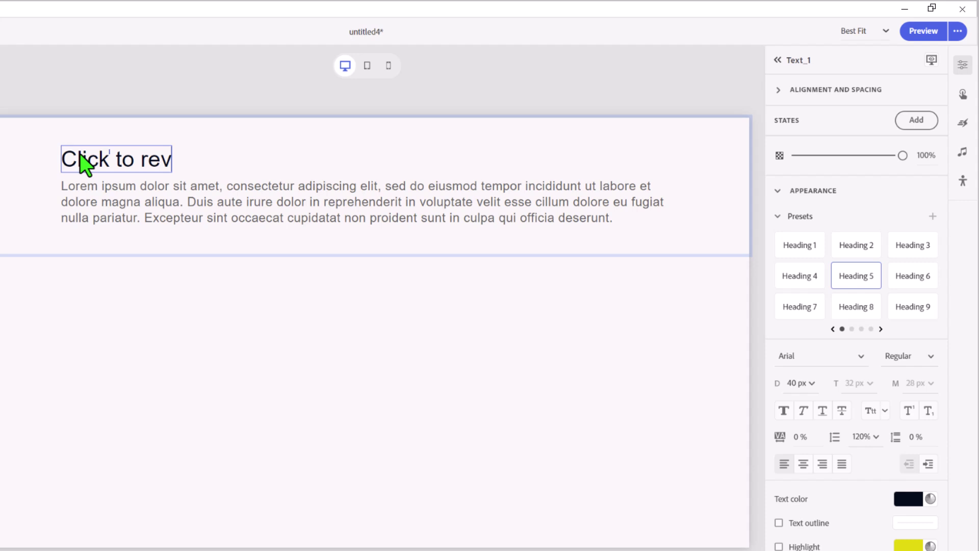
text(eal)
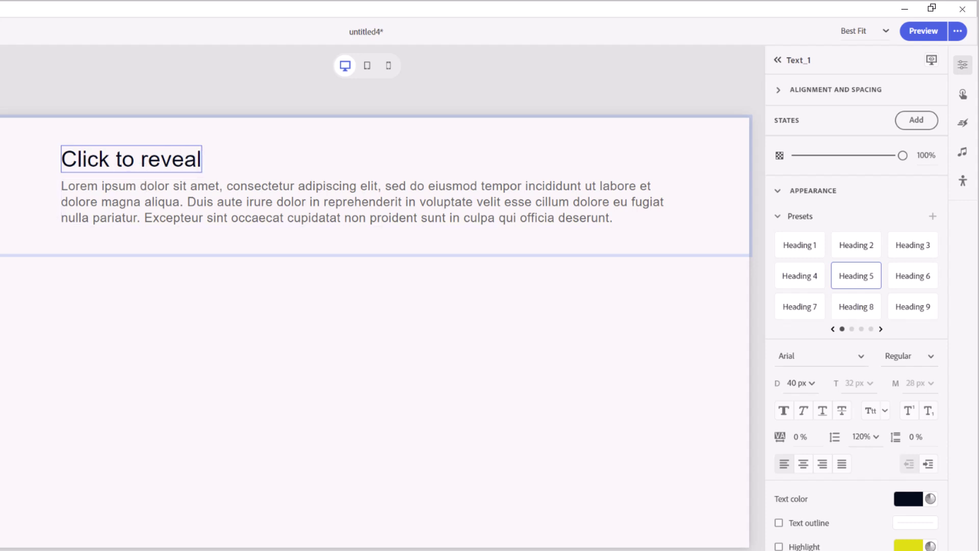
- Replace the body with "Press each tab to learn more. Once you have fully explored this slide the next button will be enabled and allow you to proceed."
click(235, 199)
click(235, 199)
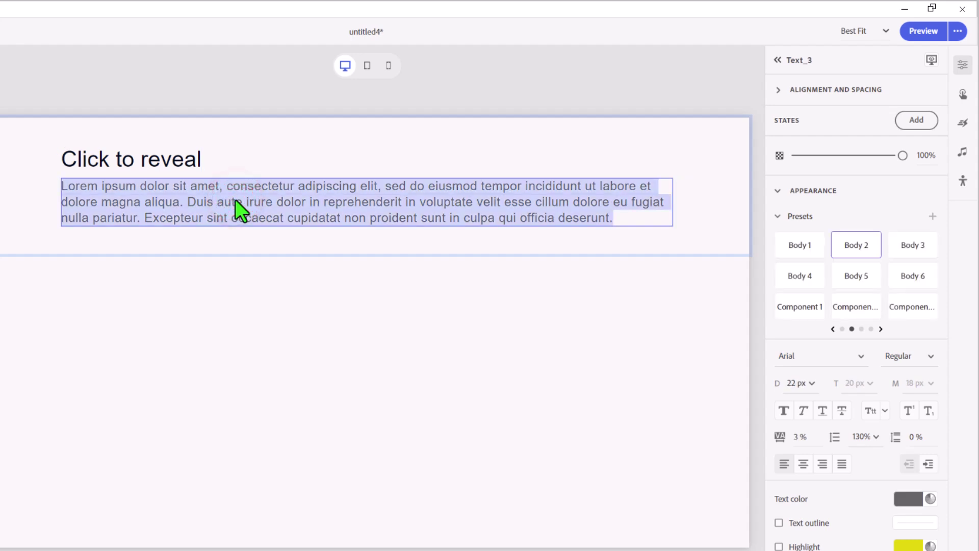
text(Press each tab to learn more. Once you have fully explored this slide the next button will be enabled and allow you to proceed.)
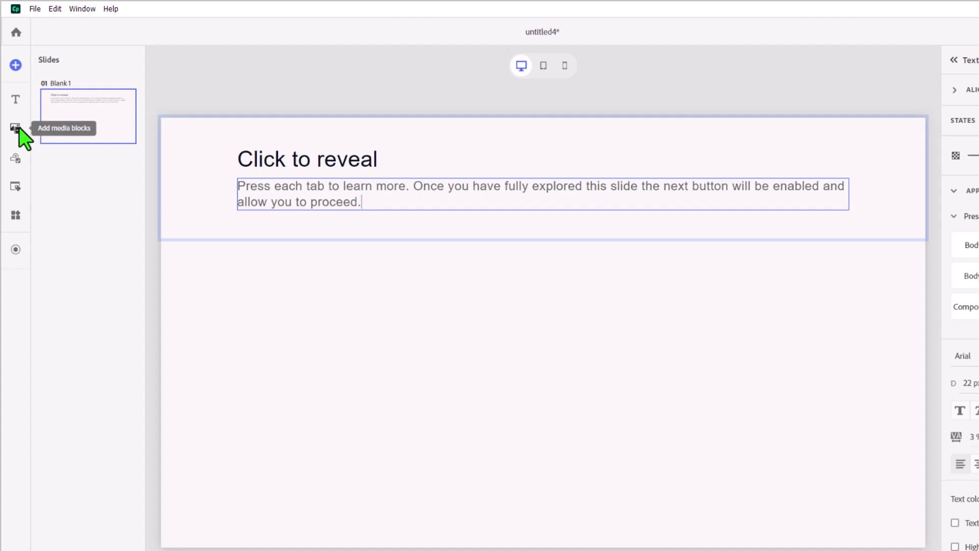
- Add a button component below the paragraph and set it to three buttons
click(16, 159)
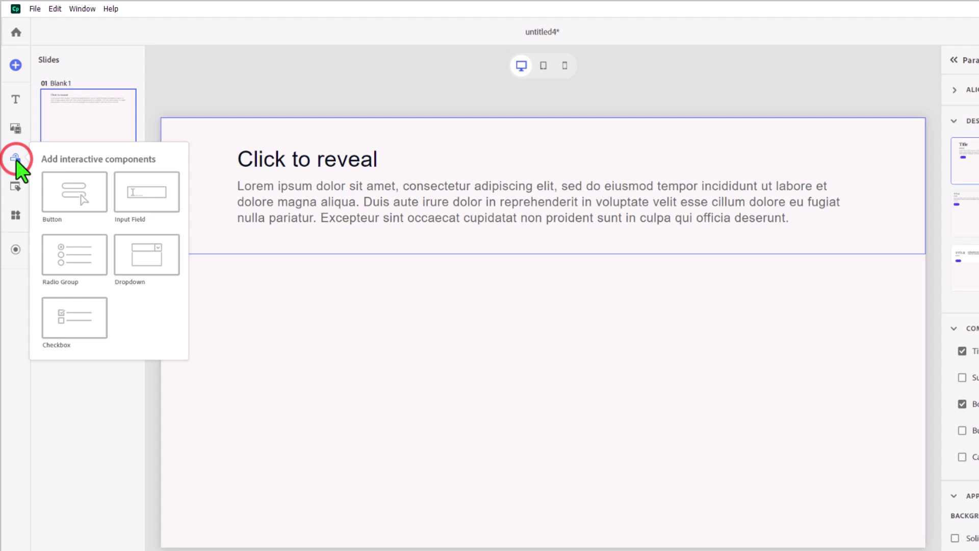
click(81, 185)
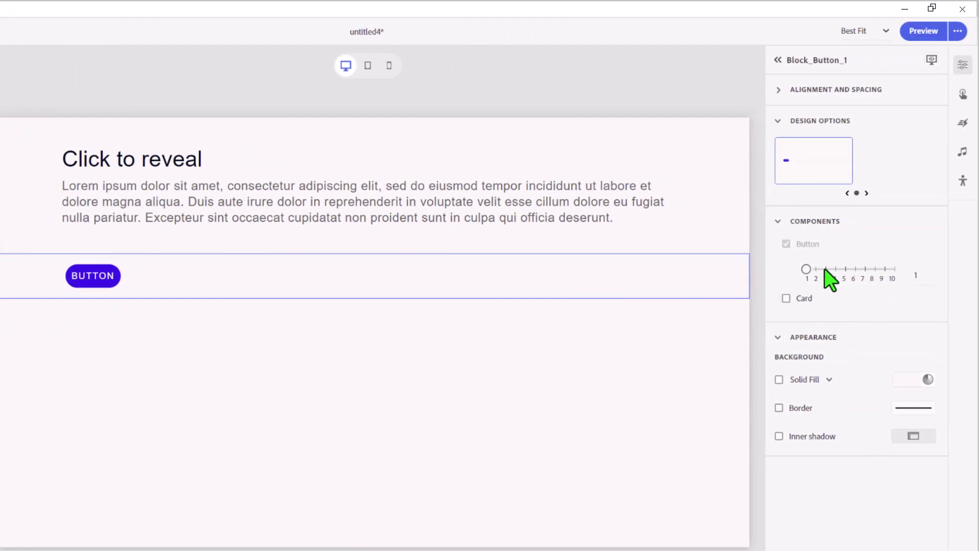
click(826, 269)
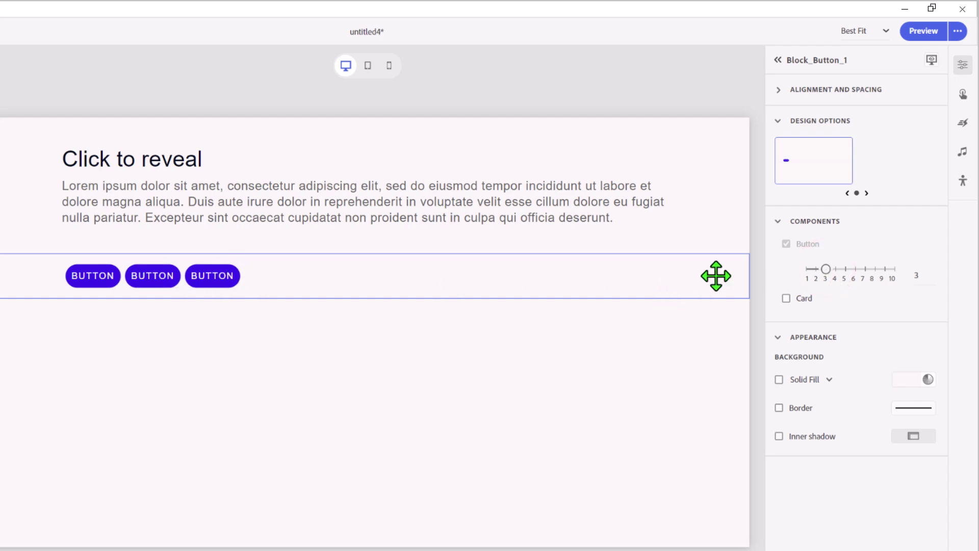
- Apply the rectangular outlined design option with purple text to all three buttons
click(86, 277)
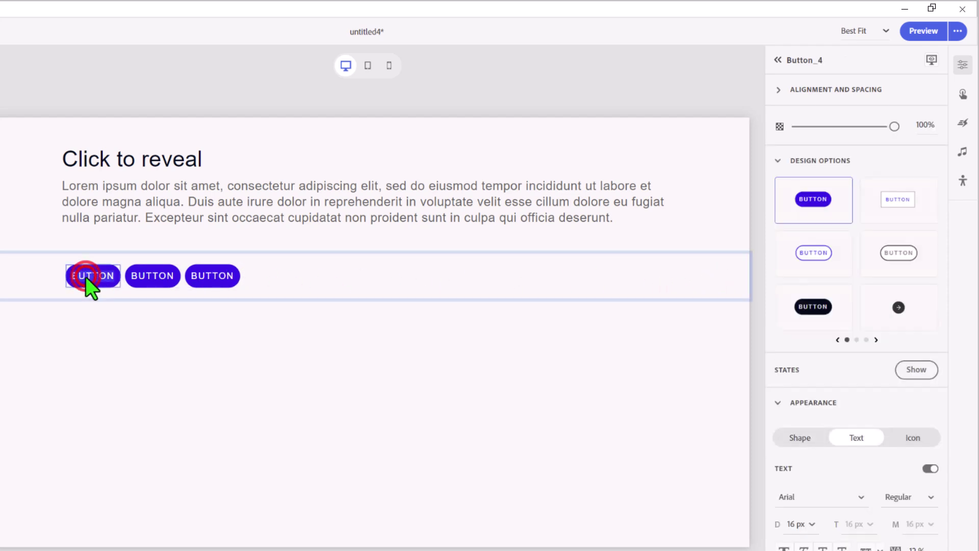
click(913, 202)
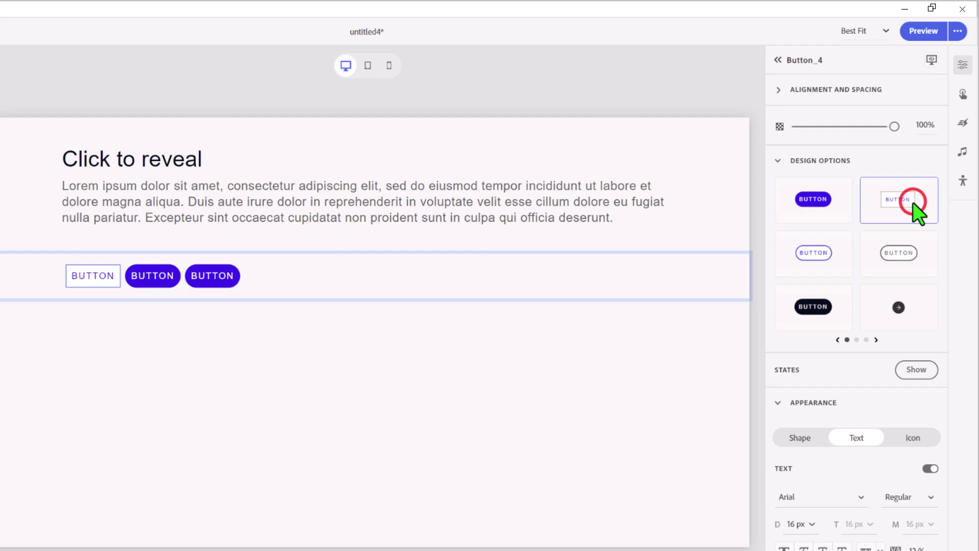
click(152, 275)
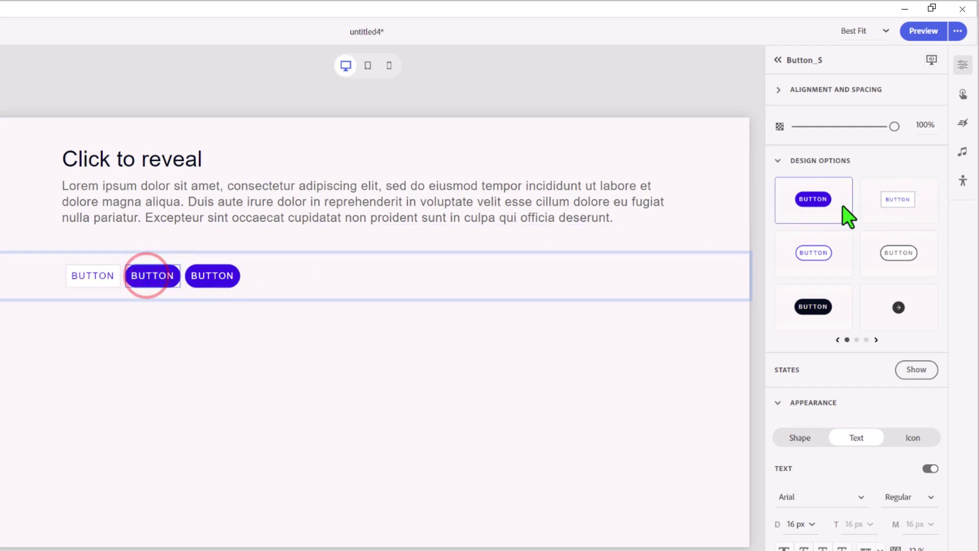
click(910, 204)
click(227, 276)
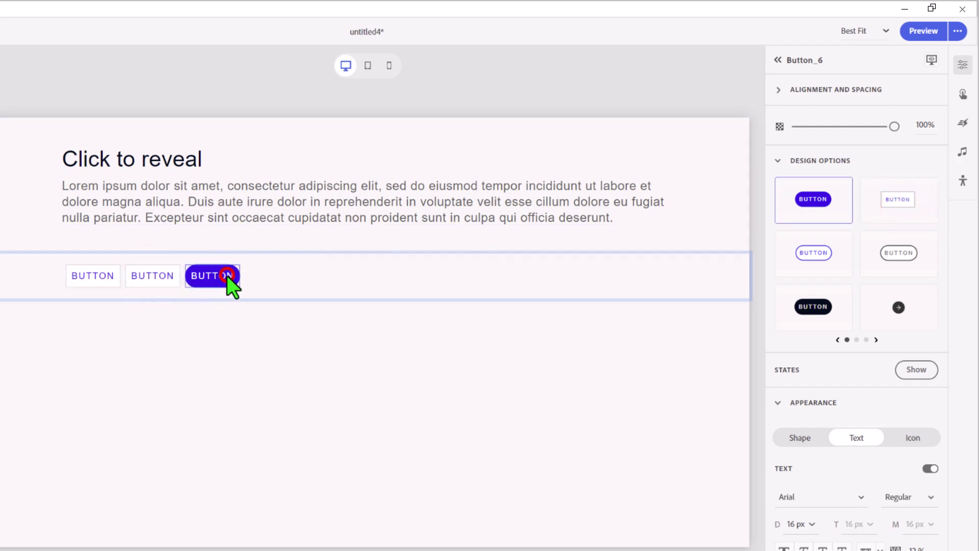
click(906, 198)
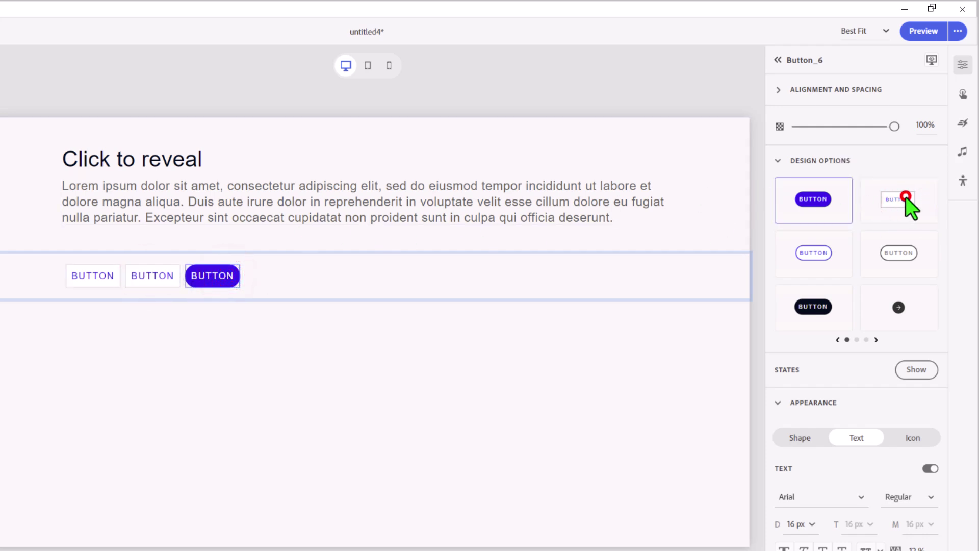
- Label the three buttons ITEM 1, ITEM 2 and ITEM 3 in order
click(85, 279)
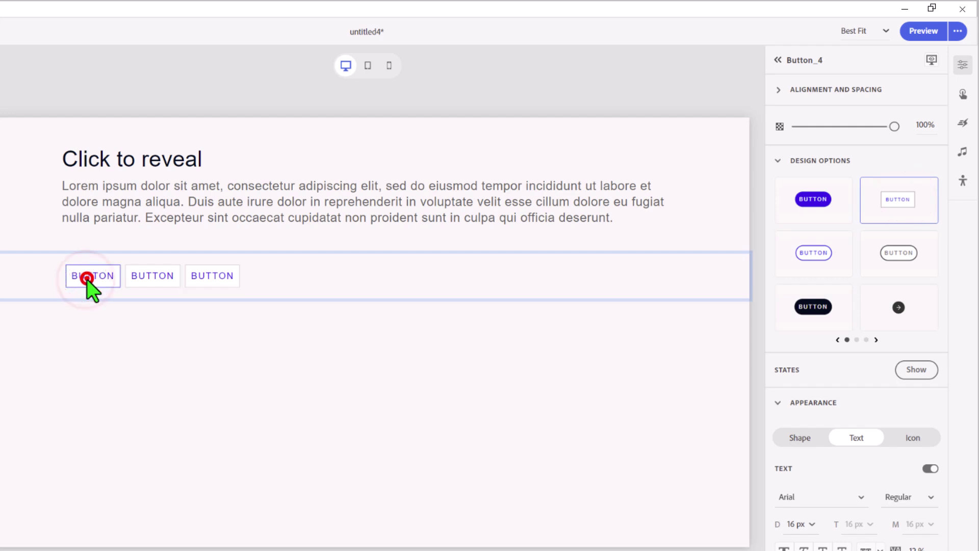
double_click(86, 279)
text(ITE)
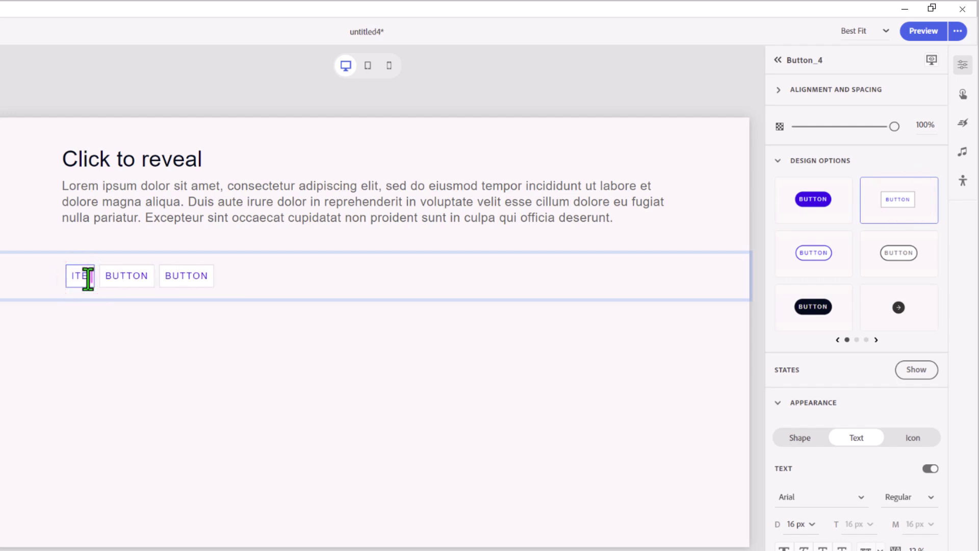
text(M 1)
key(Tab)
text(ITEM 2)
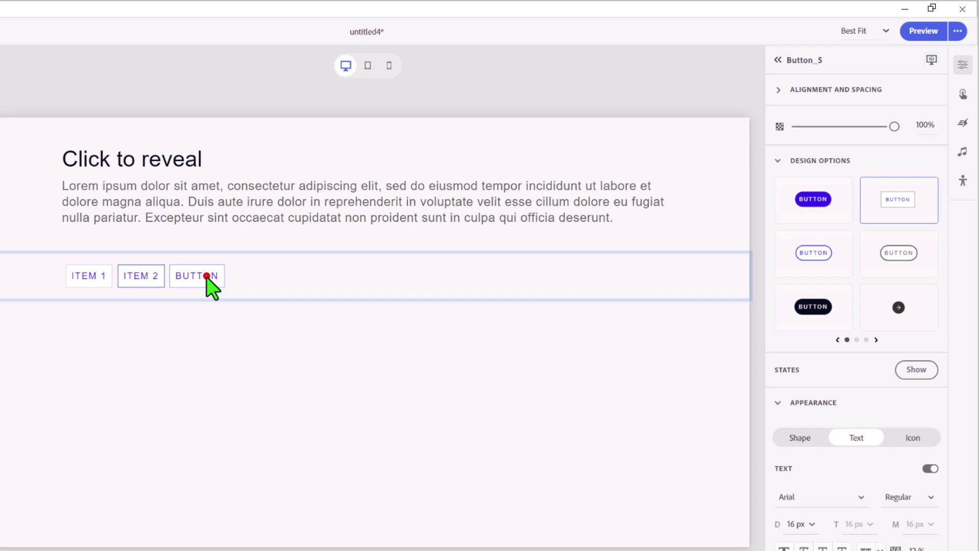
text(ITEM 3)
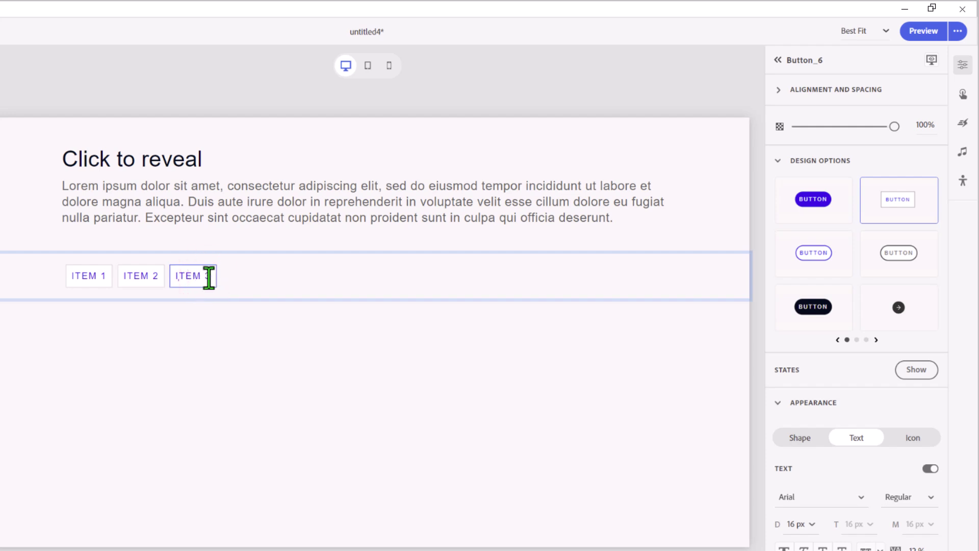
- Remove the button block's bottom padding so the buttons sit on the block's lower edge
click(302, 286)
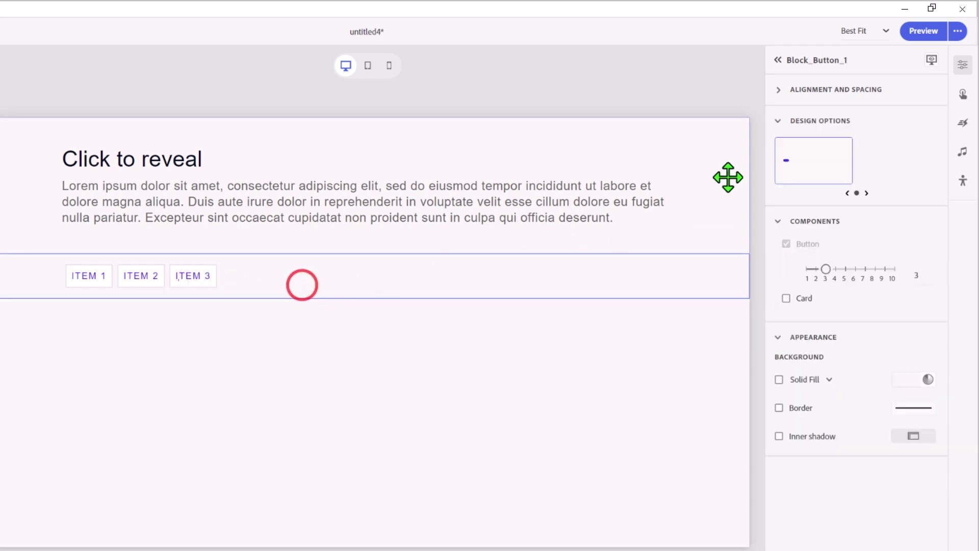
click(778, 91)
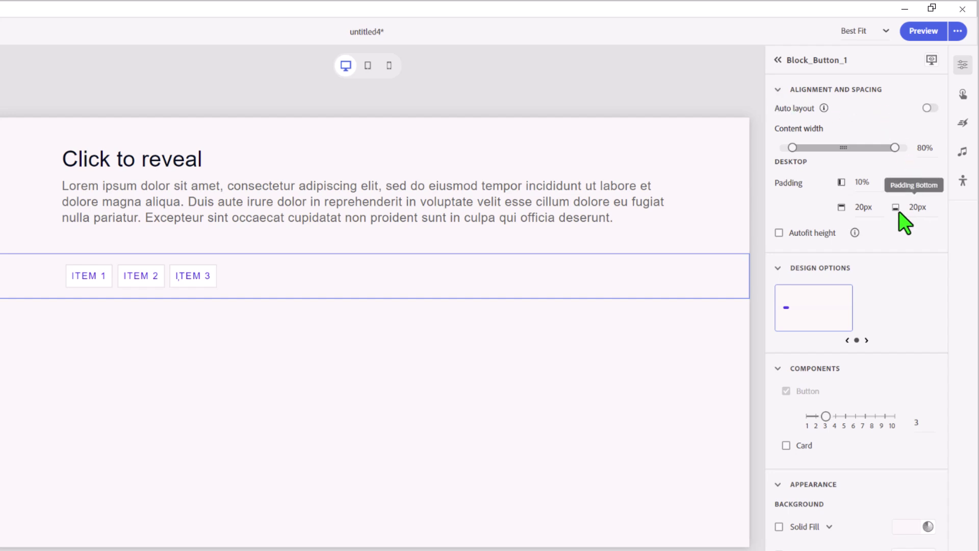
click(922, 208)
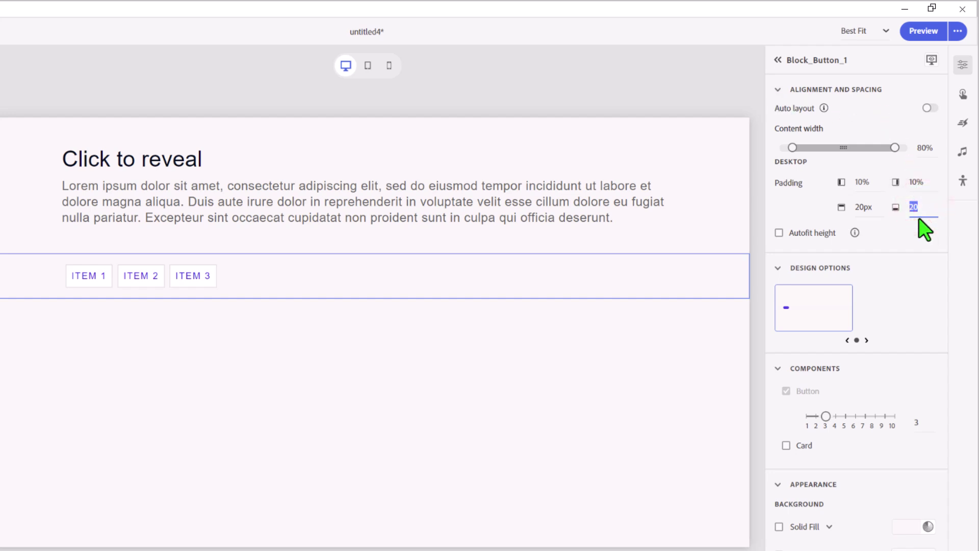
key(Return)
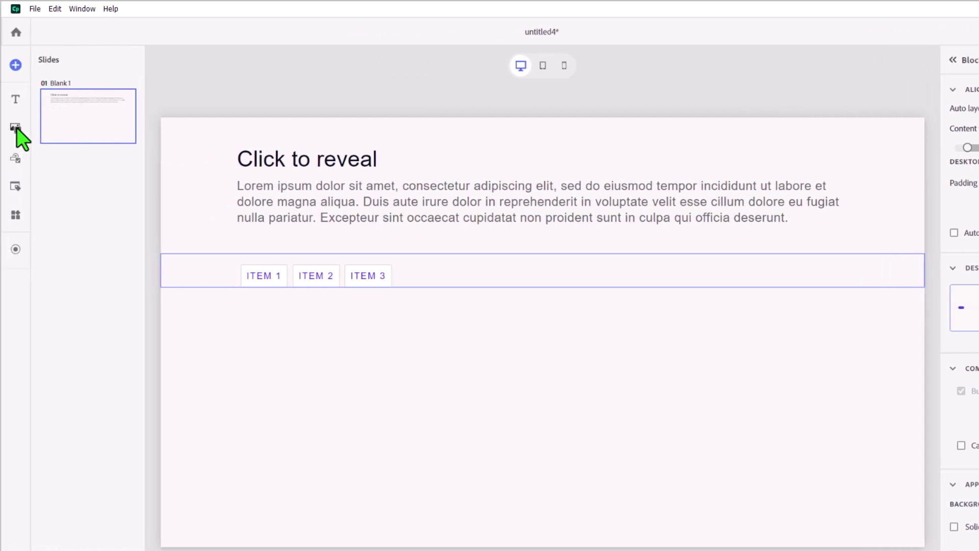
- Add an Image media block below the buttons and apply the design with the image left and text right
click(17, 127)
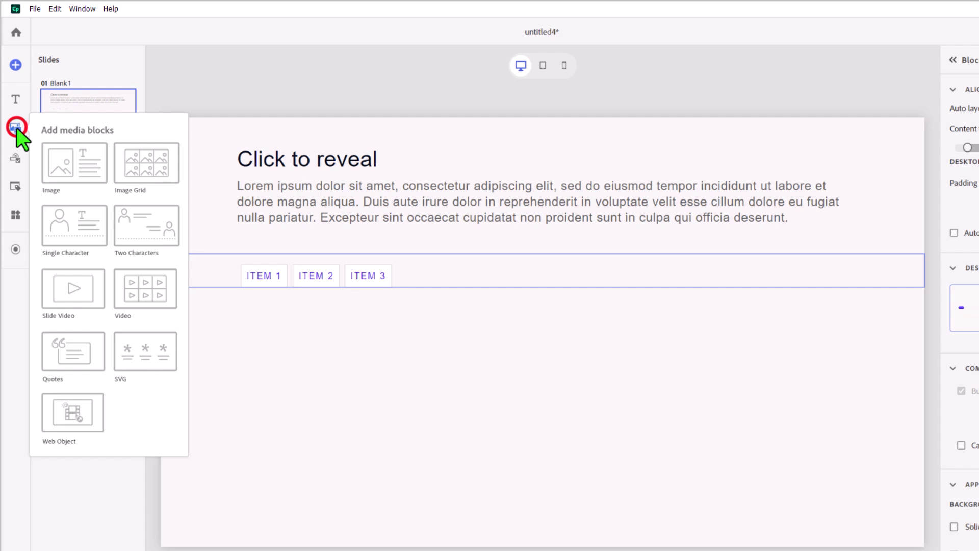
click(66, 164)
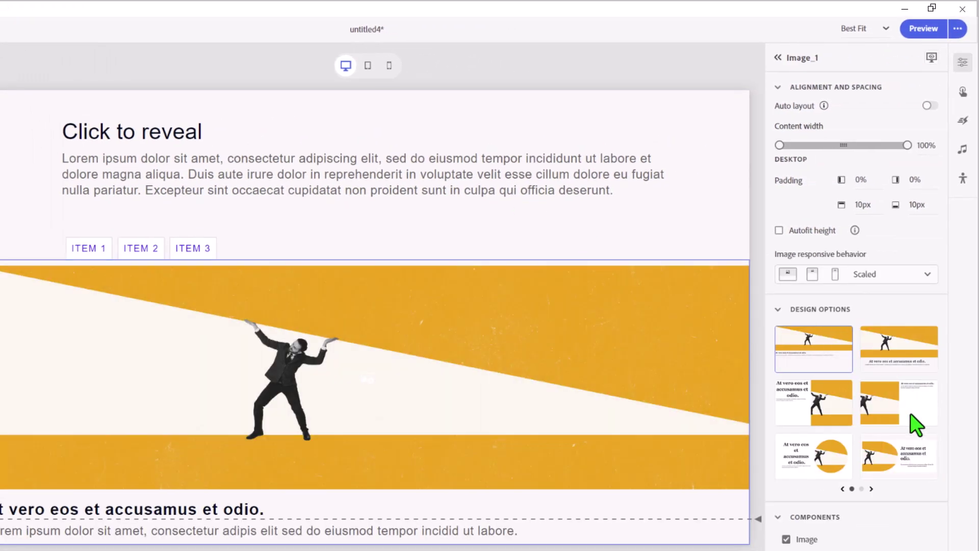
click(905, 411)
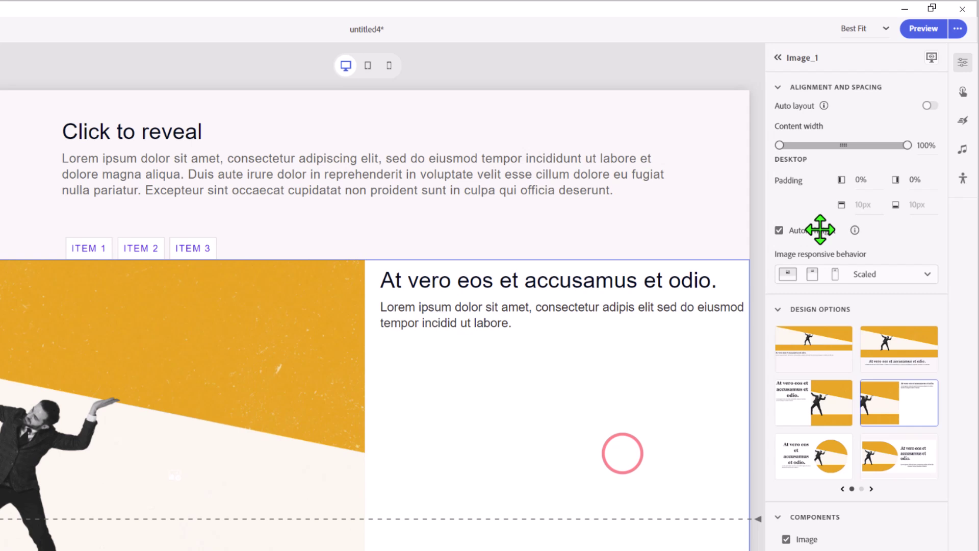
- Set the image block's content width to 80%
click(924, 146)
text(80)
key(Return)
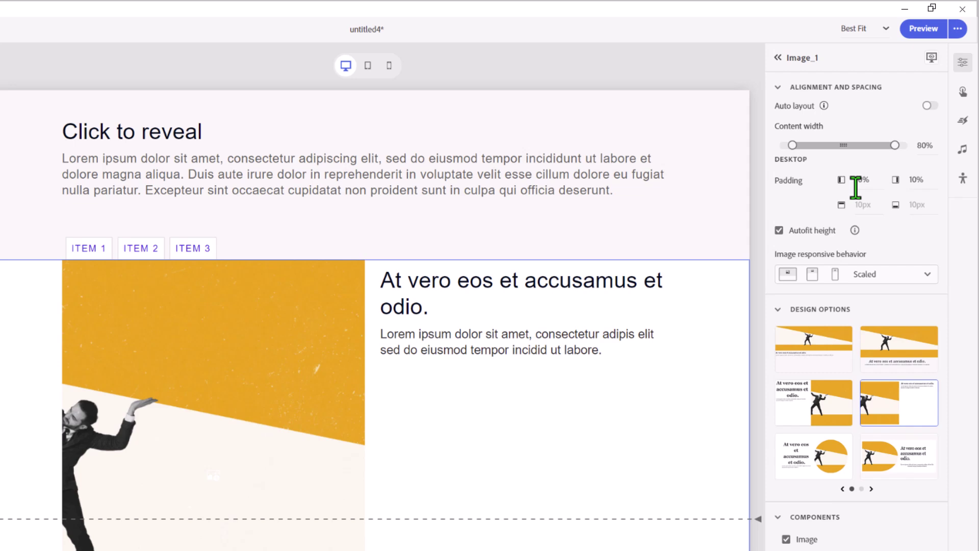
- Turn off autofit height for the image block and shorten the block so it fits within the slide
click(780, 230)
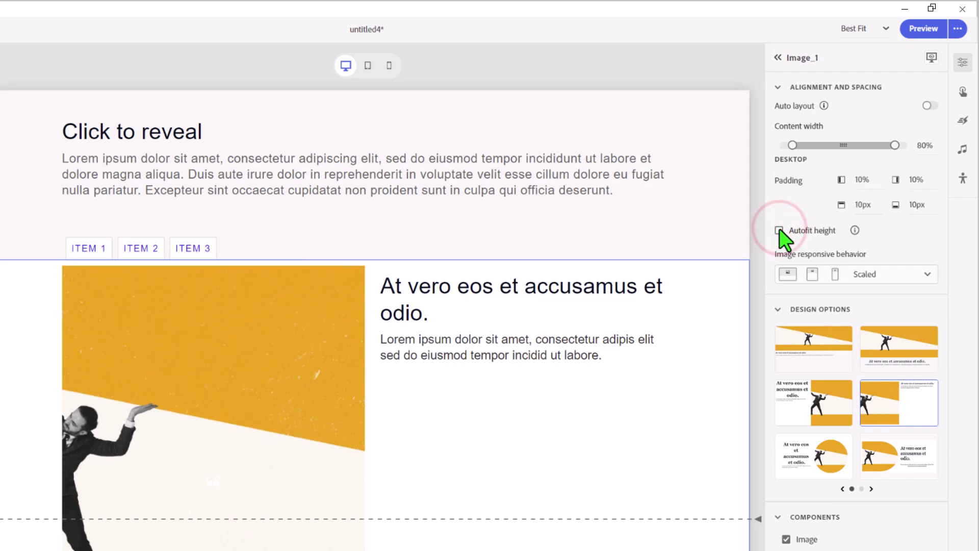
scroll(780, 280, down, 3)
scroll(656, 334, down, 3)
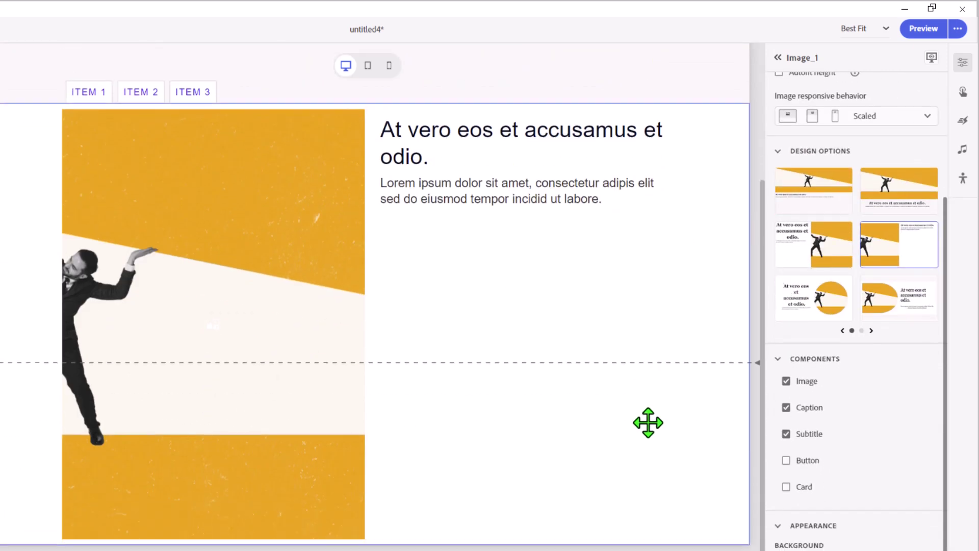
scroll(612, 448, up, 3)
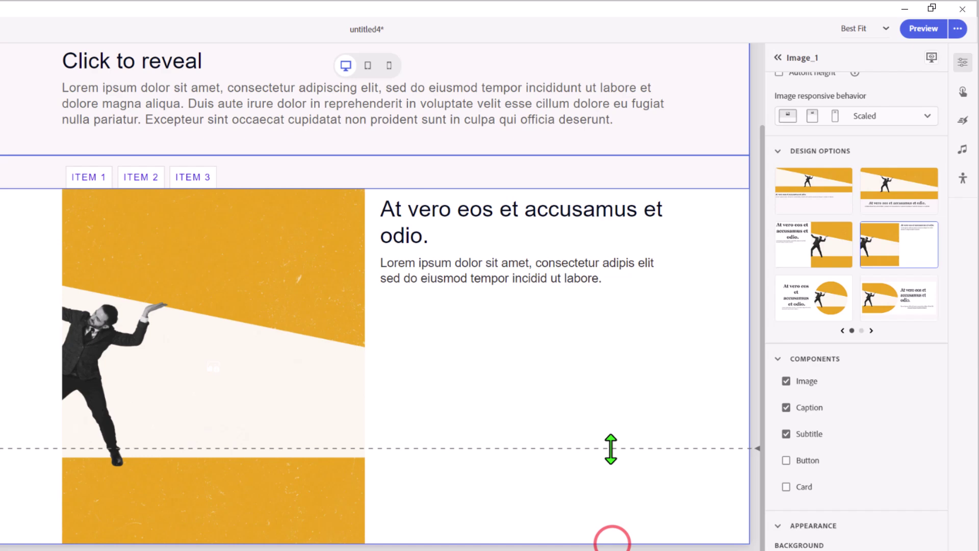
scroll(606, 399, up, 1)
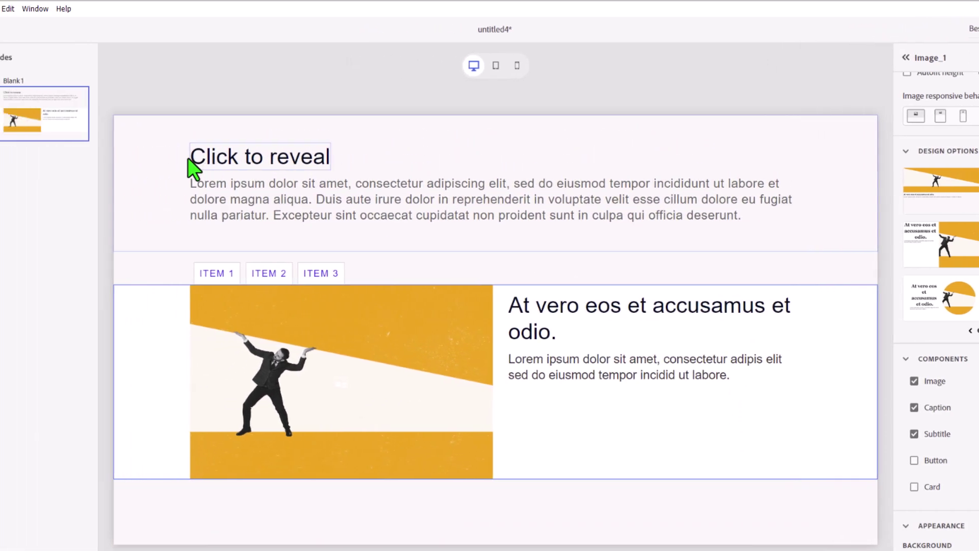
- Add a button block below the image block with two buttons spread to opposite ends
click(16, 157)
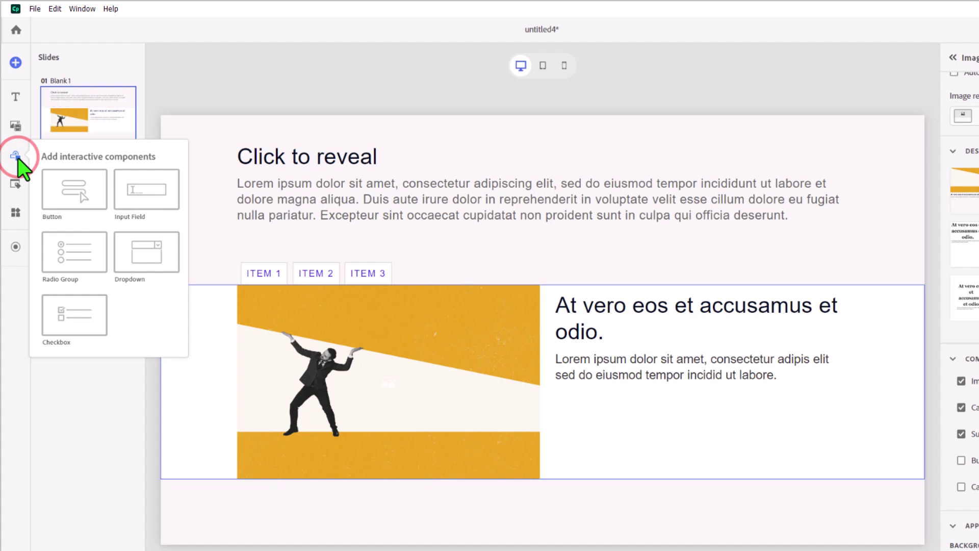
click(56, 185)
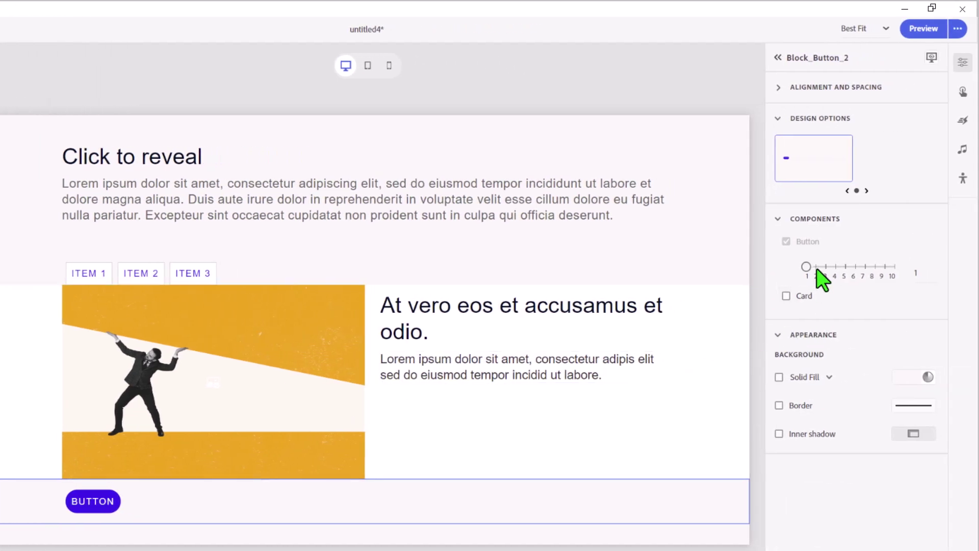
click(816, 267)
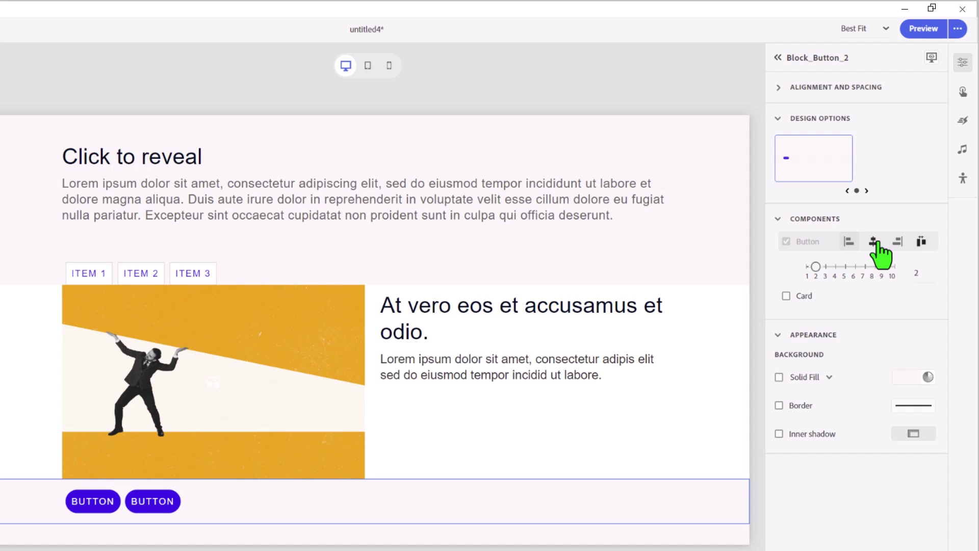
click(922, 240)
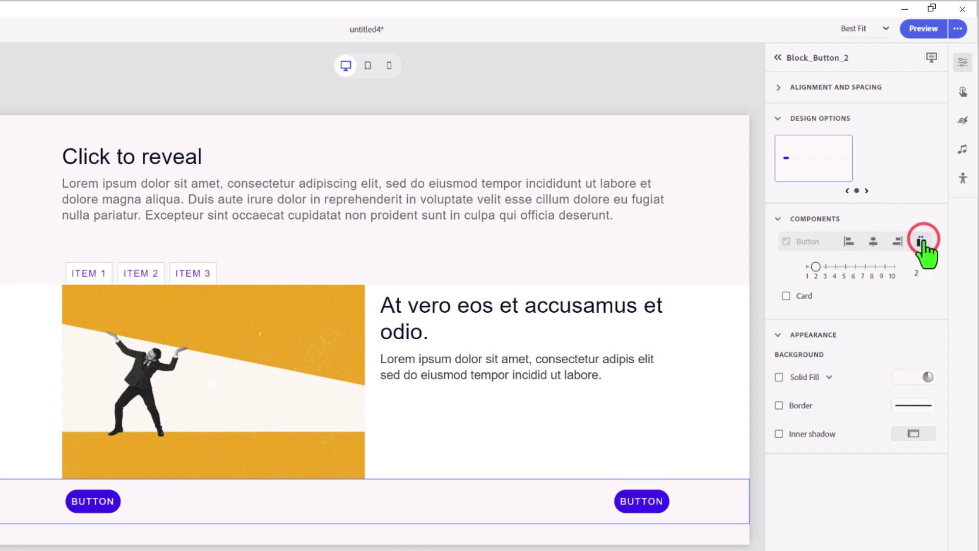
- Label the two lower buttons BACK and NEXT
click(95, 500)
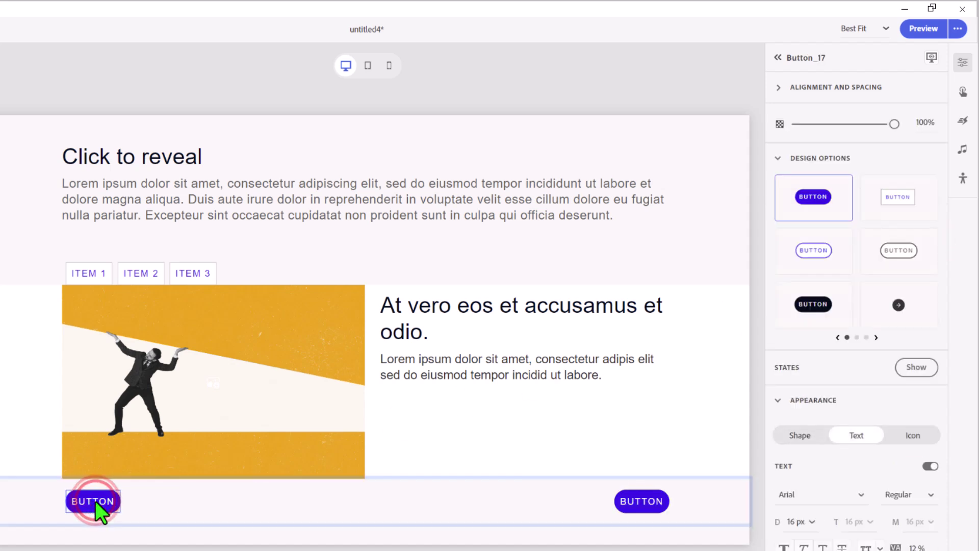
double_click(95, 500)
text(BACK)
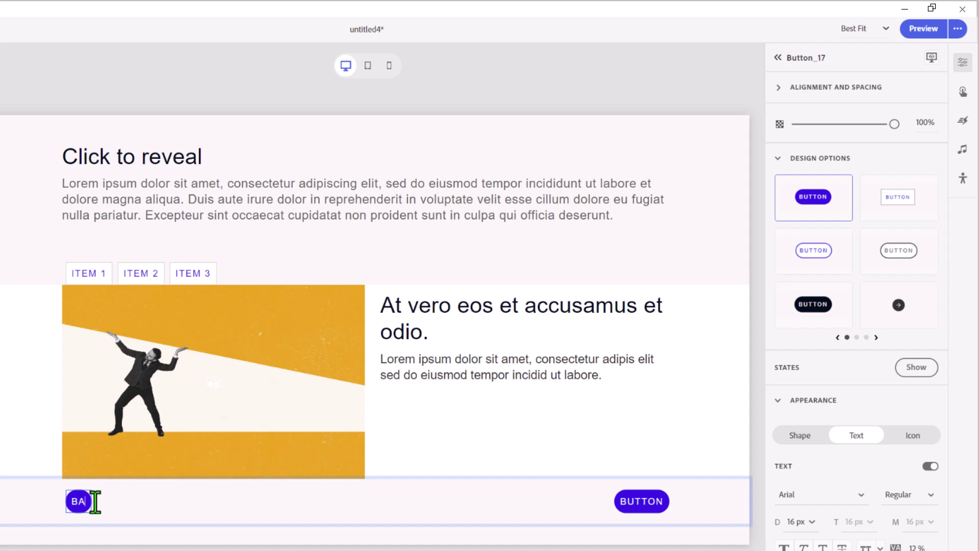
click(636, 497)
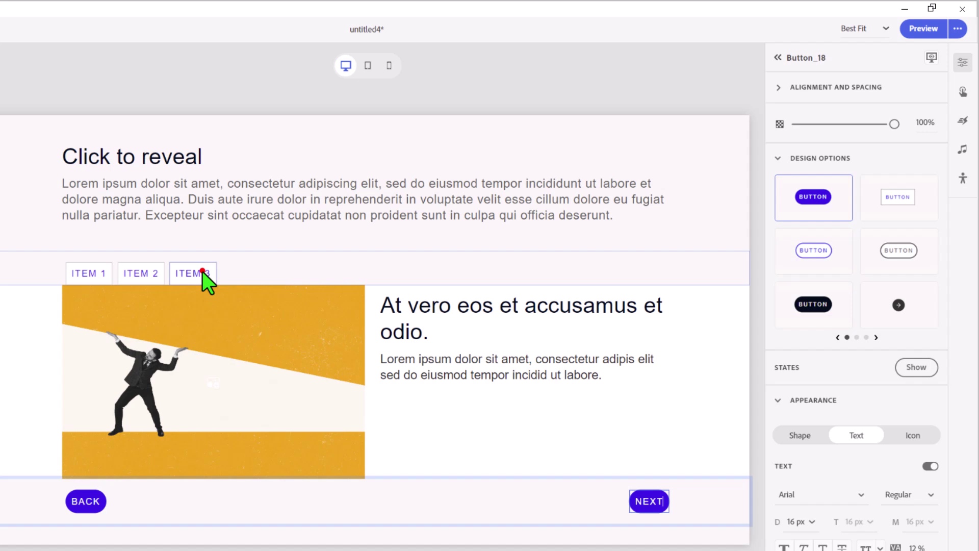
- Show the button states, and for the NEXT button disable its Selected state and enable its Disabled state
click(202, 271)
click(916, 368)
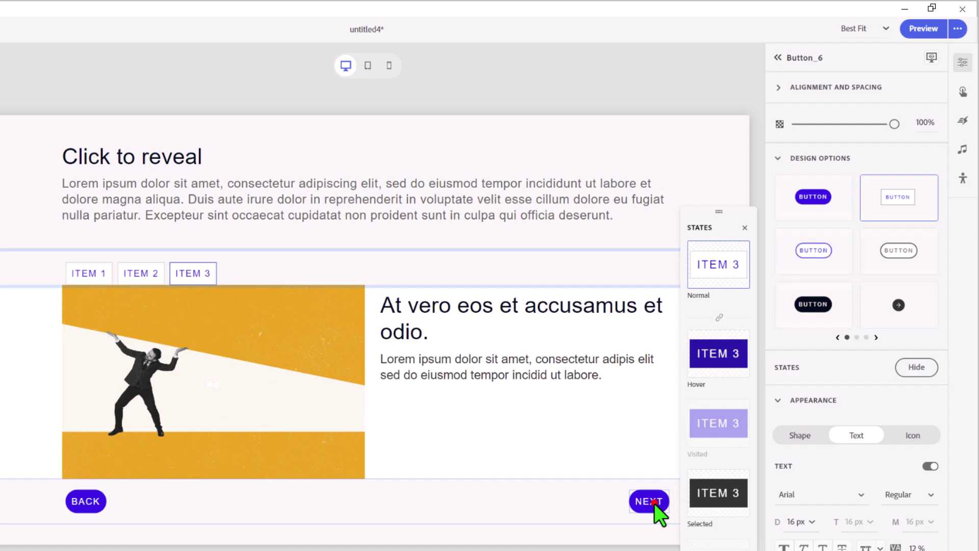
click(654, 503)
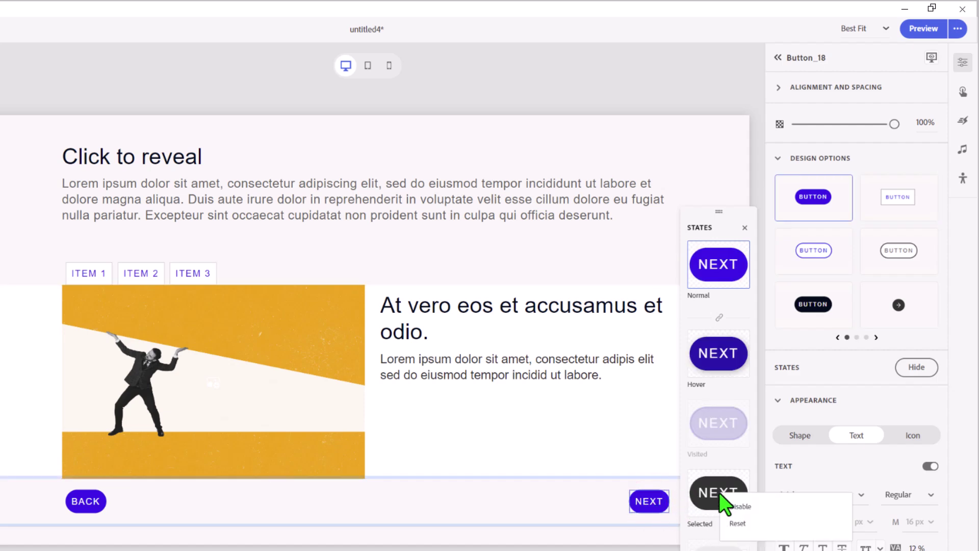
click(730, 503)
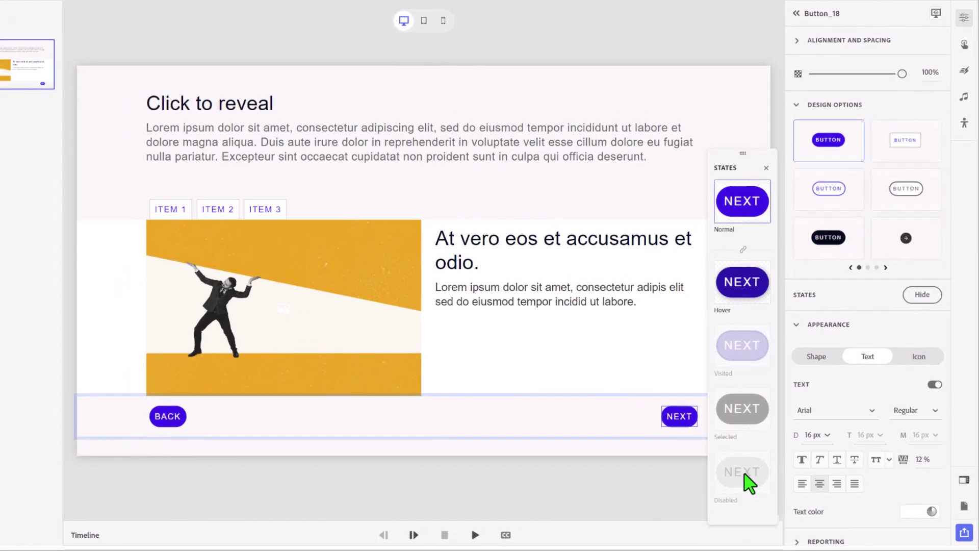
right_click(746, 474)
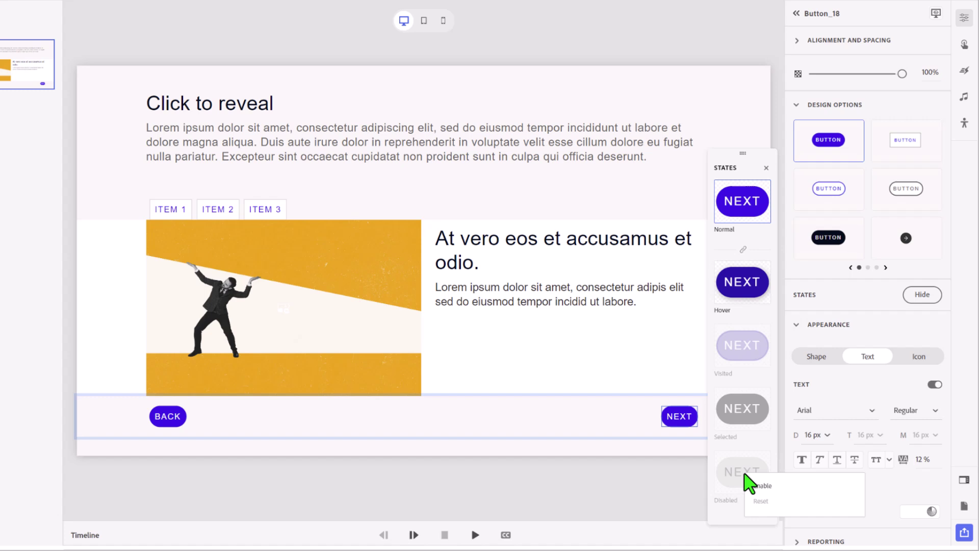
click(754, 484)
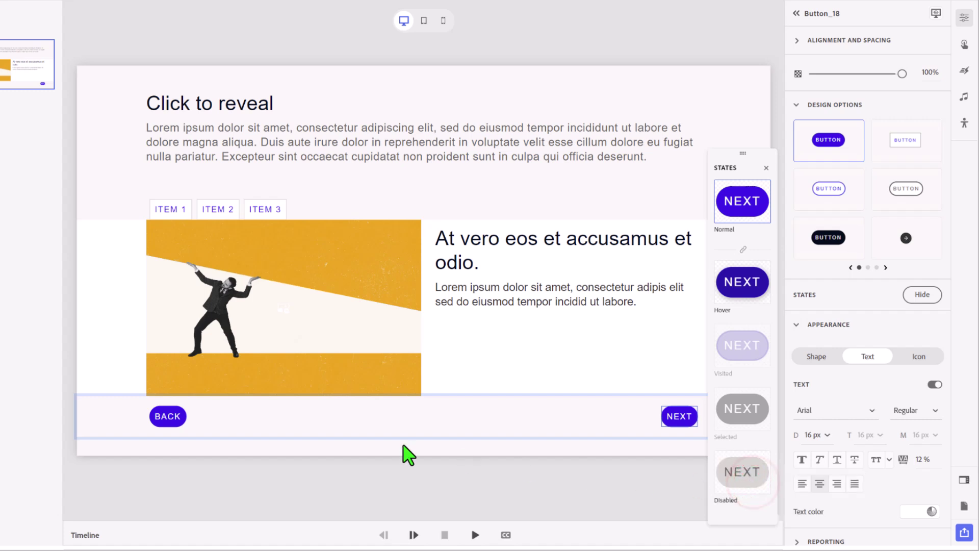
- Disable the Selected state of the BACK button and deselect it
click(168, 417)
right_click(751, 410)
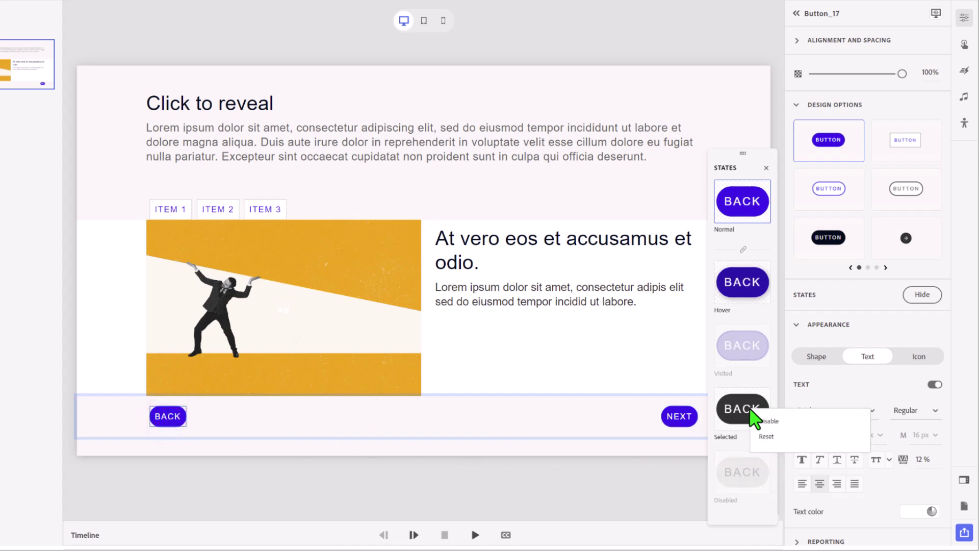
click(762, 422)
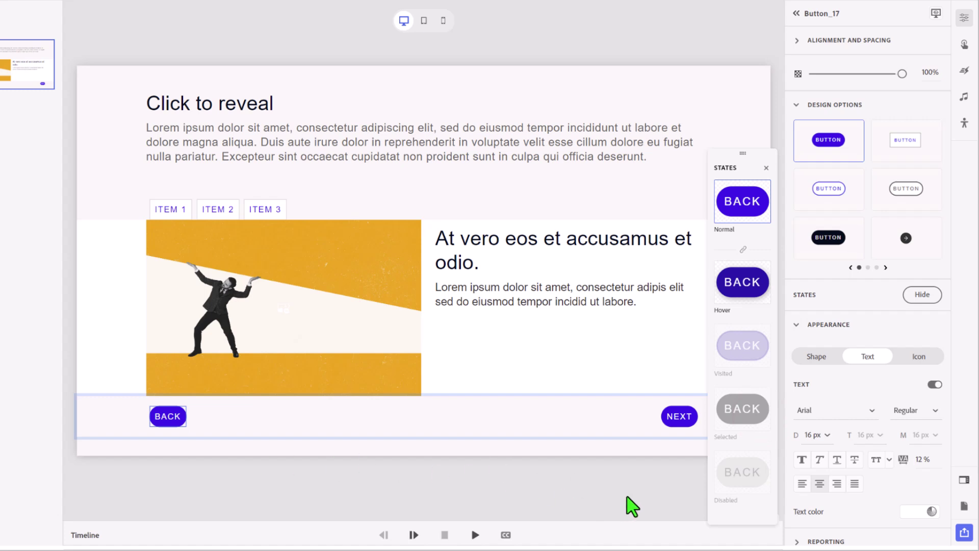
click(627, 498)
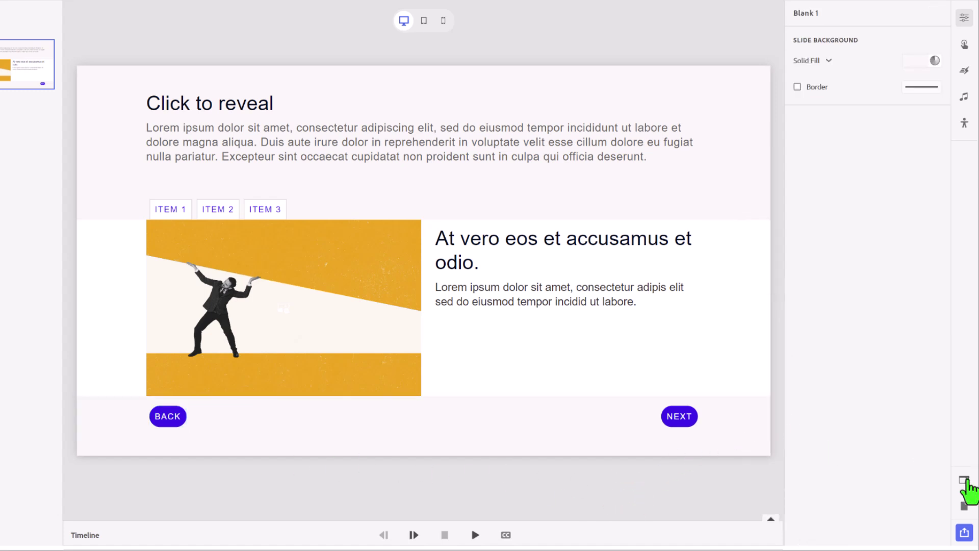
- Turn off Show Playbar in the project's table of contents and playbar settings
click(964, 481)
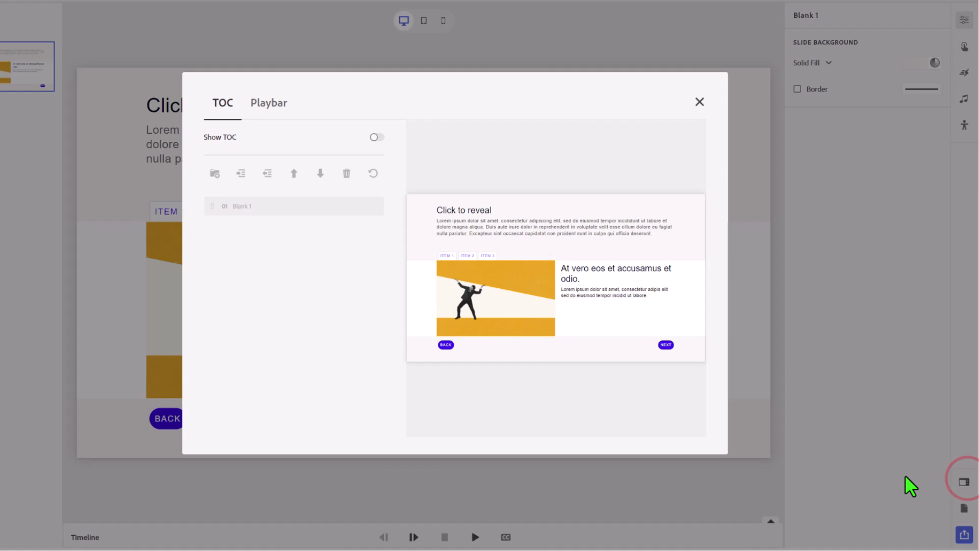
click(273, 104)
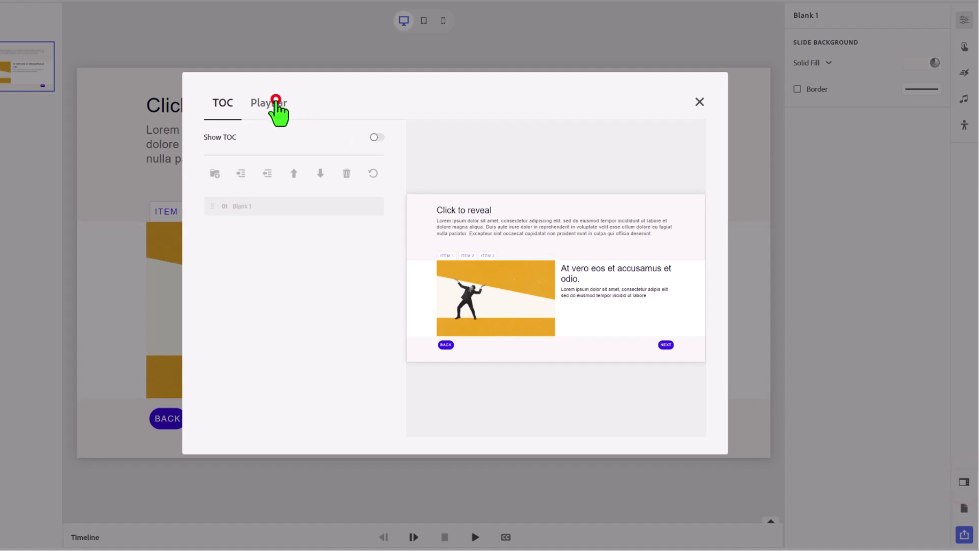
click(377, 137)
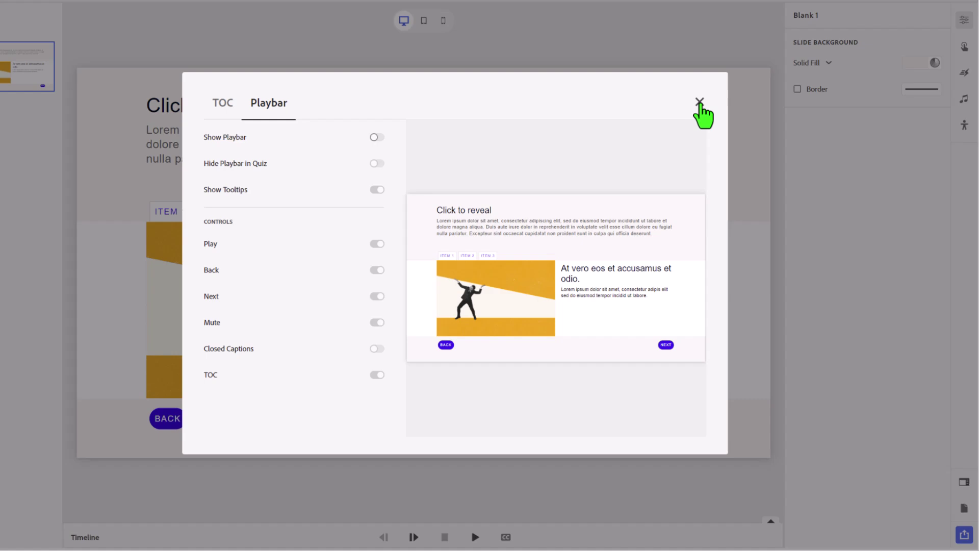
click(700, 102)
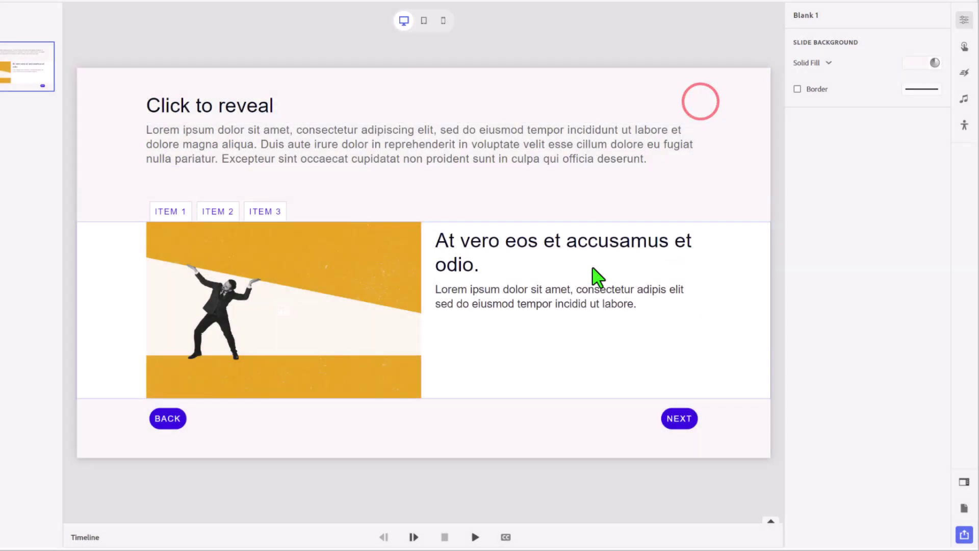
- Make the image block slightly taller and replace its placeholder picture with the colorful spice market photo from the assets library
click(563, 392)
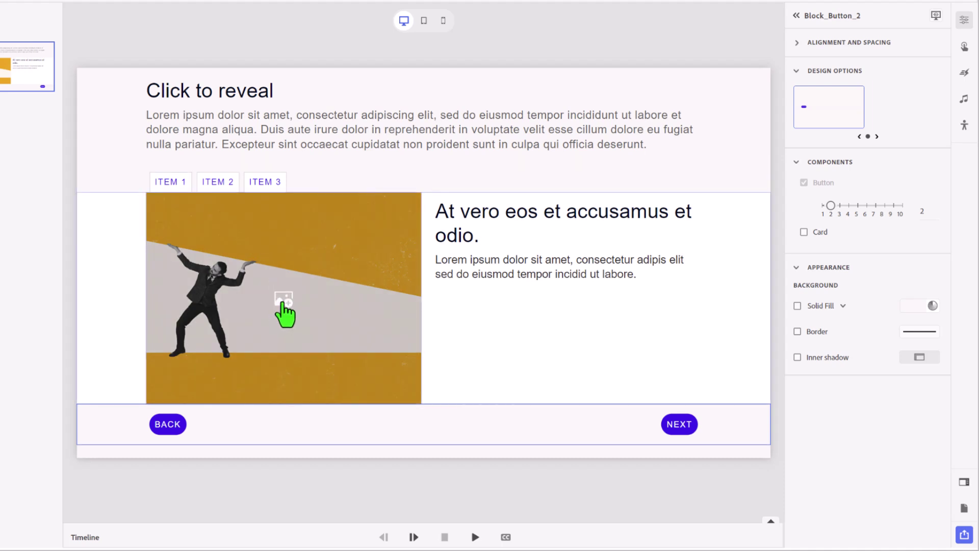
click(282, 303)
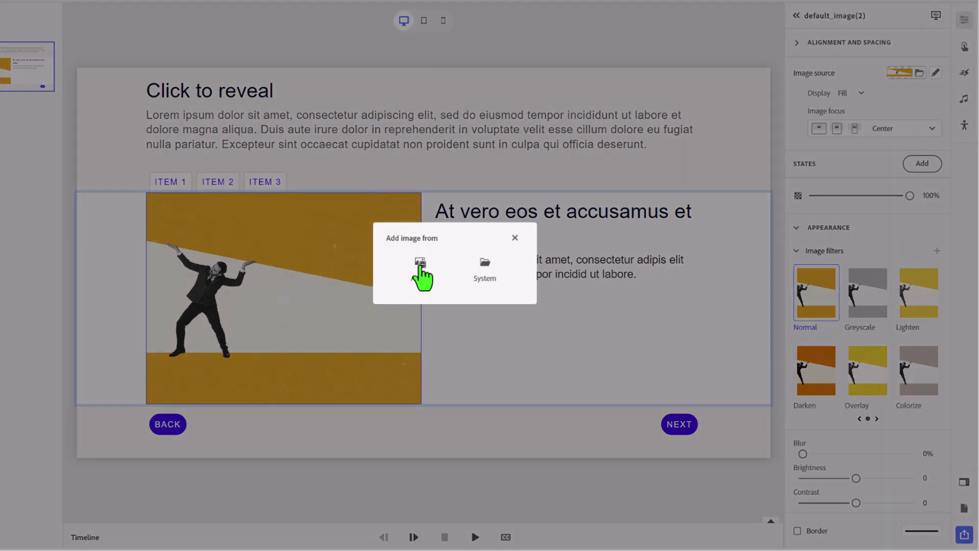
click(421, 263)
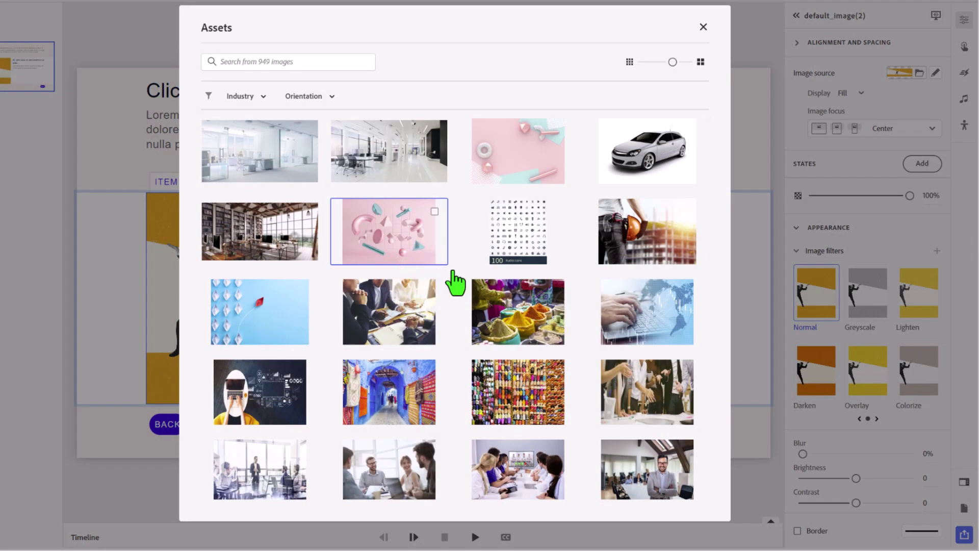
click(511, 319)
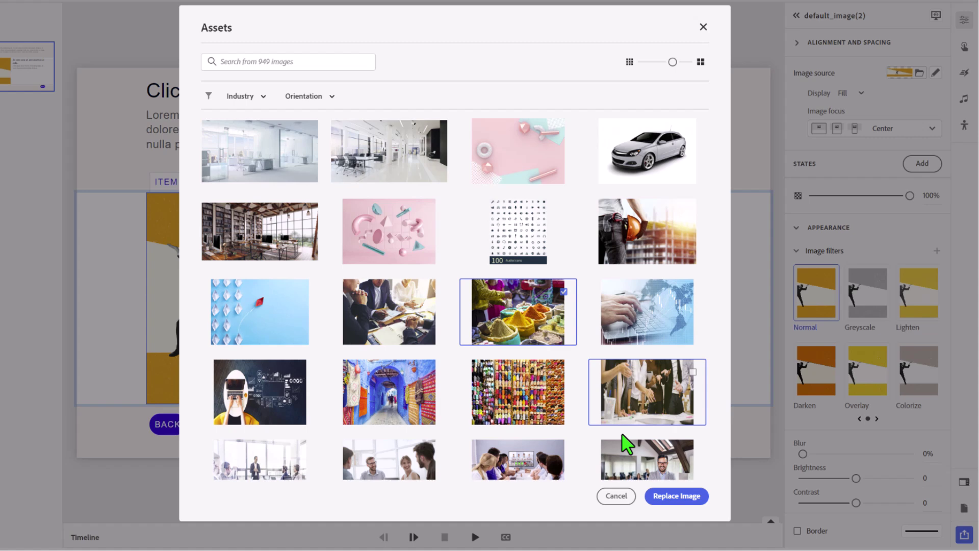
click(672, 497)
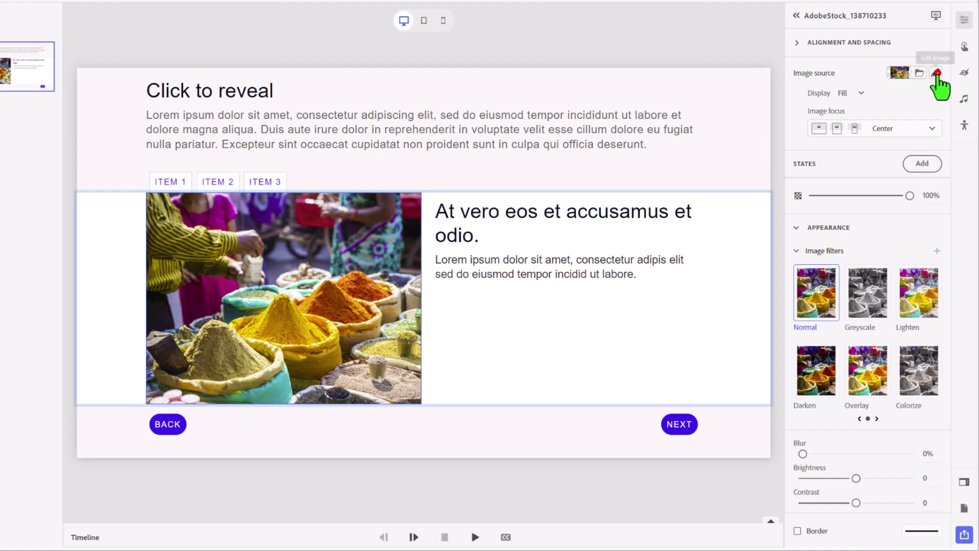
- Edit the spice image to use the Fit display with Scaled responsive behavior, and save the changes
click(936, 73)
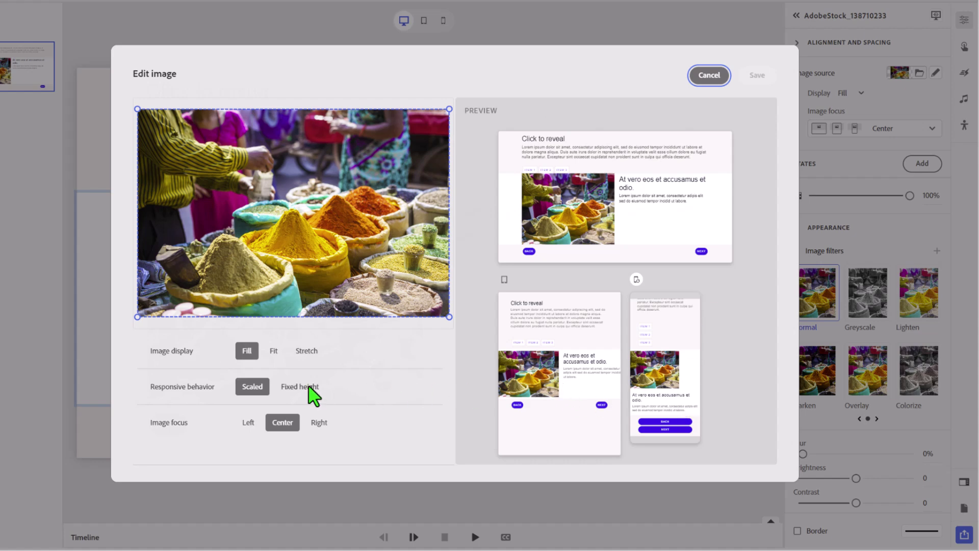
click(308, 388)
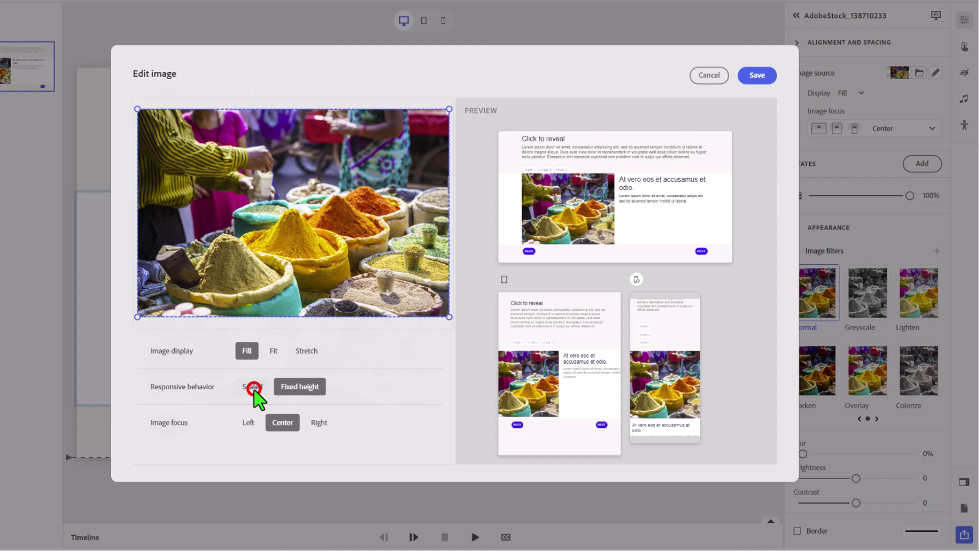
click(253, 389)
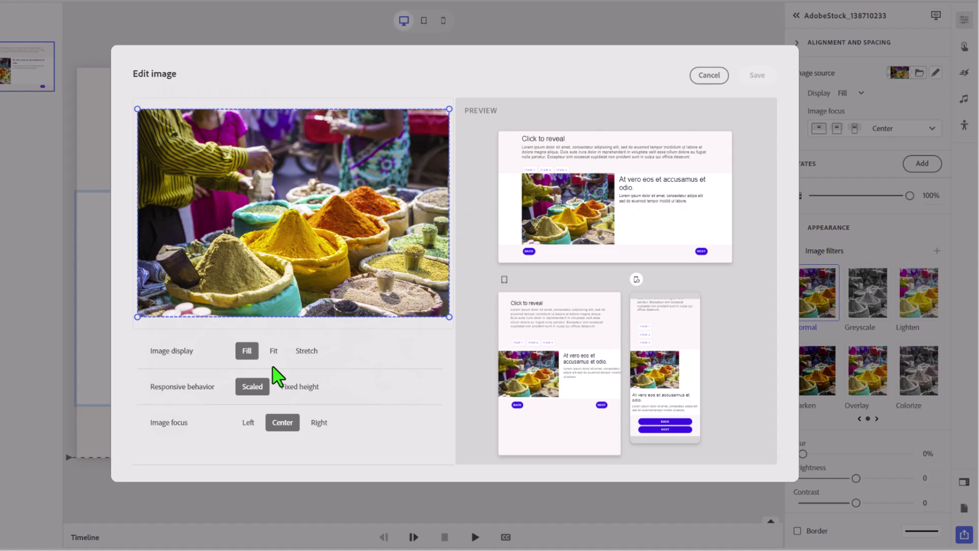
click(274, 351)
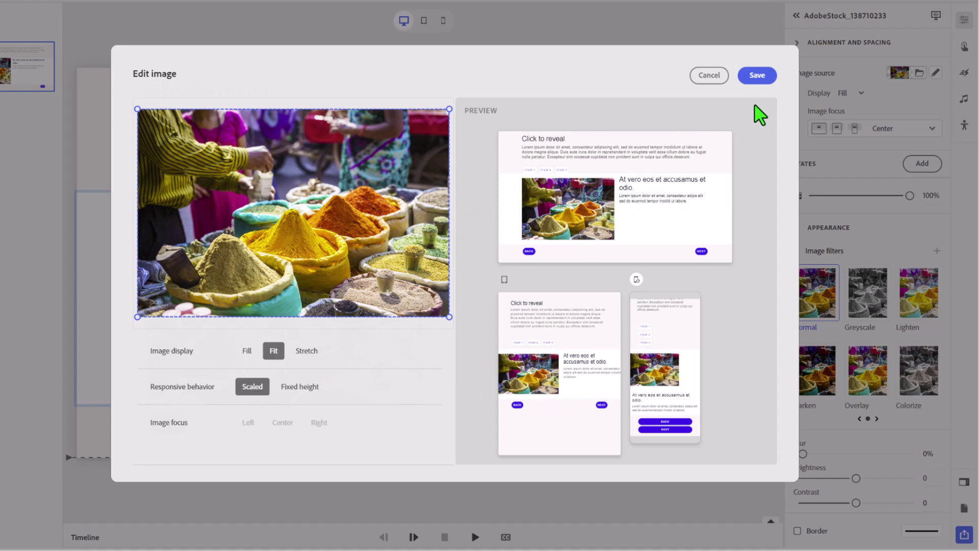
click(759, 75)
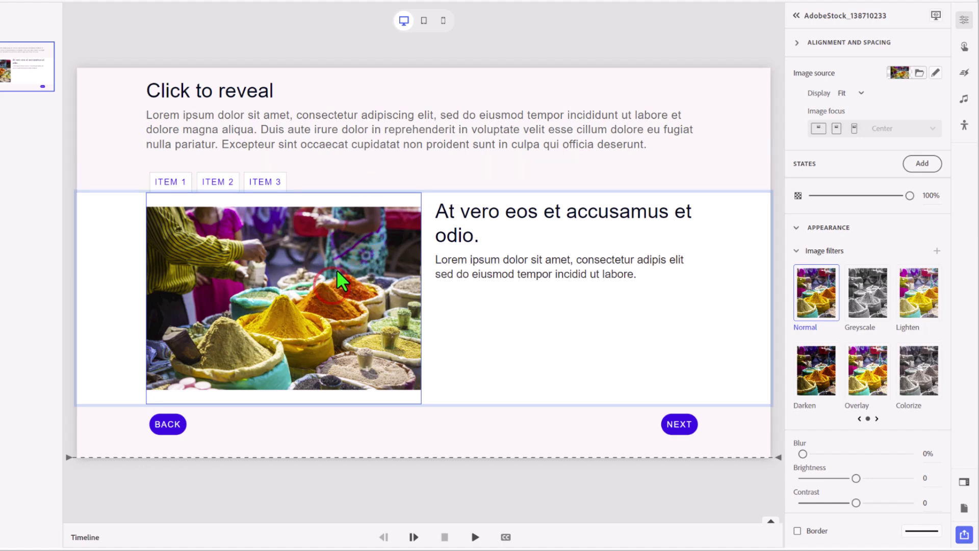
- Add a custom state named Item2 to the spice market image
click(918, 162)
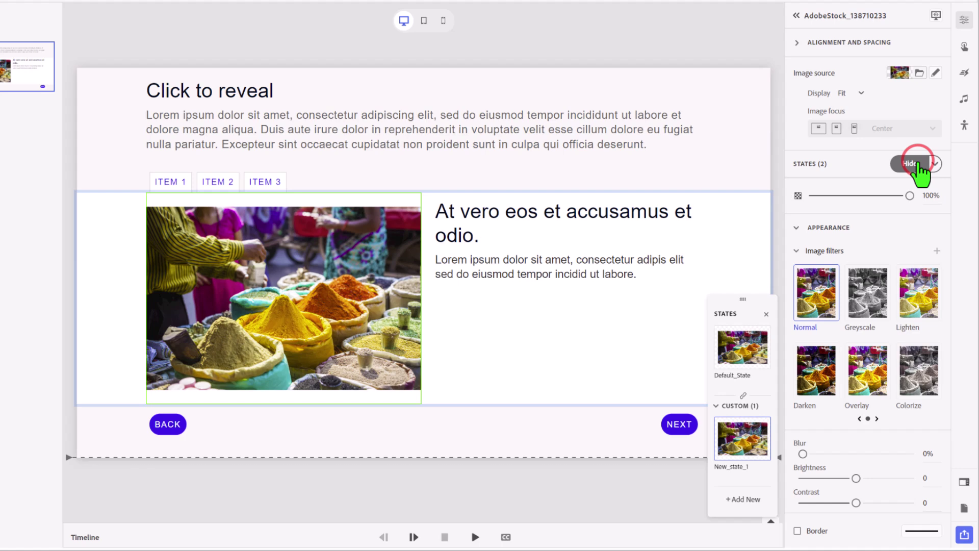
double_click(730, 466)
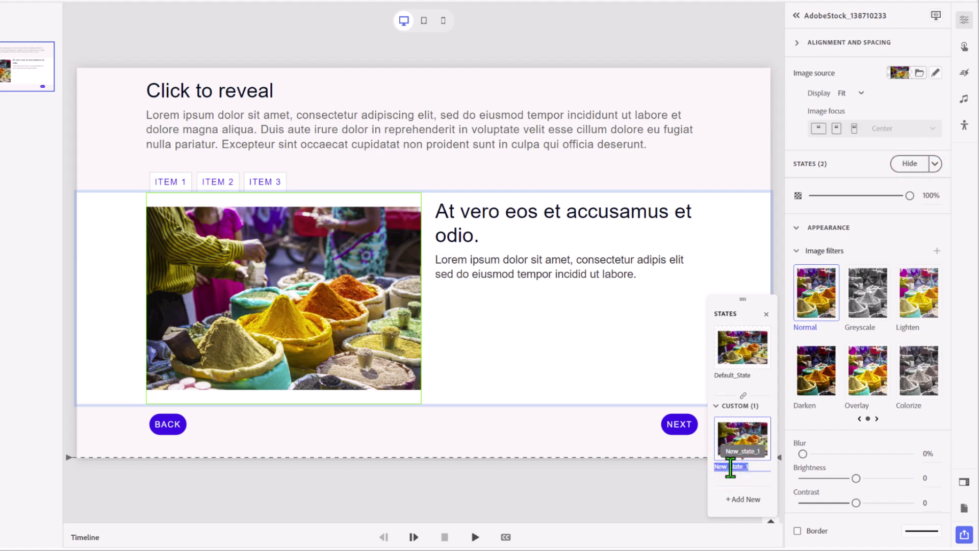
text(Item2)
key(Return)
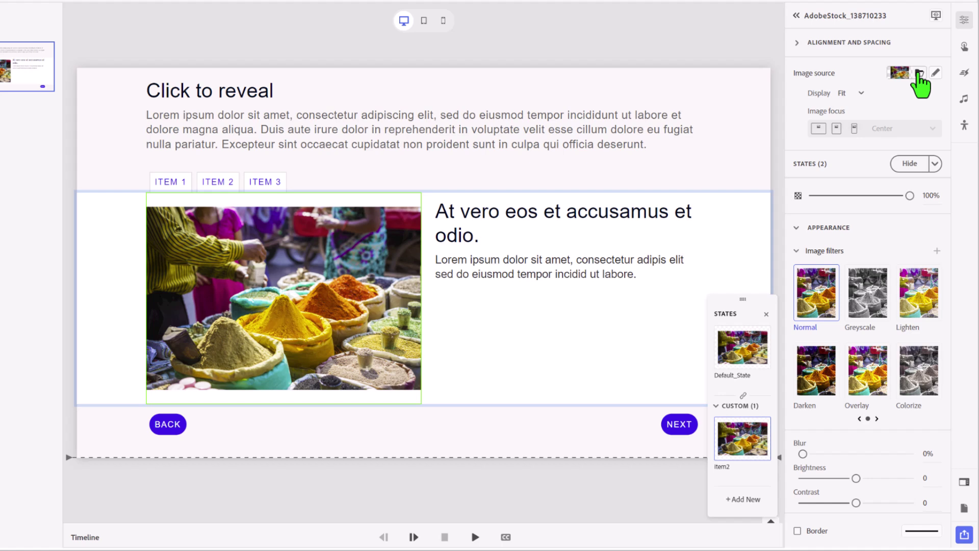
- Replace the picture in the image's Item2 state with the photo of colorful slippers on shelves from the assets library
click(919, 74)
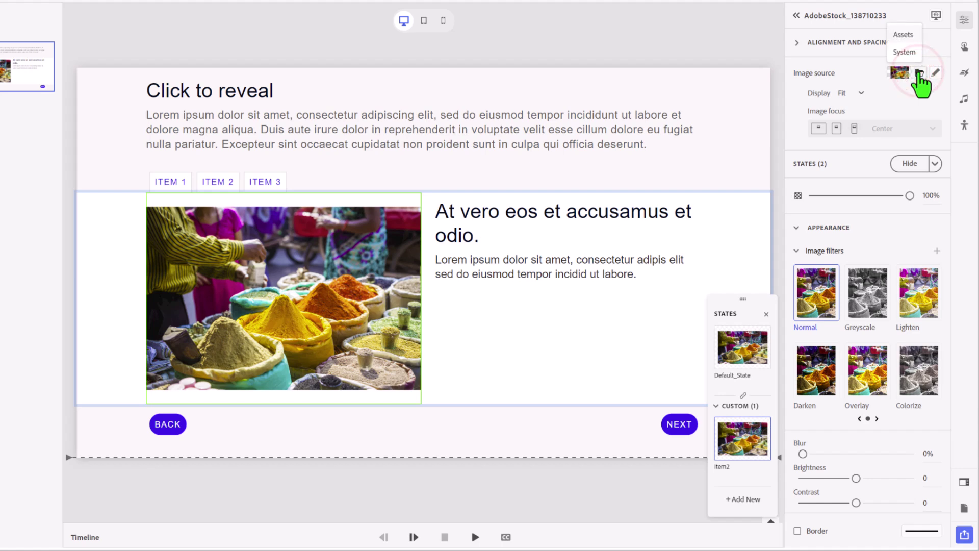
click(907, 34)
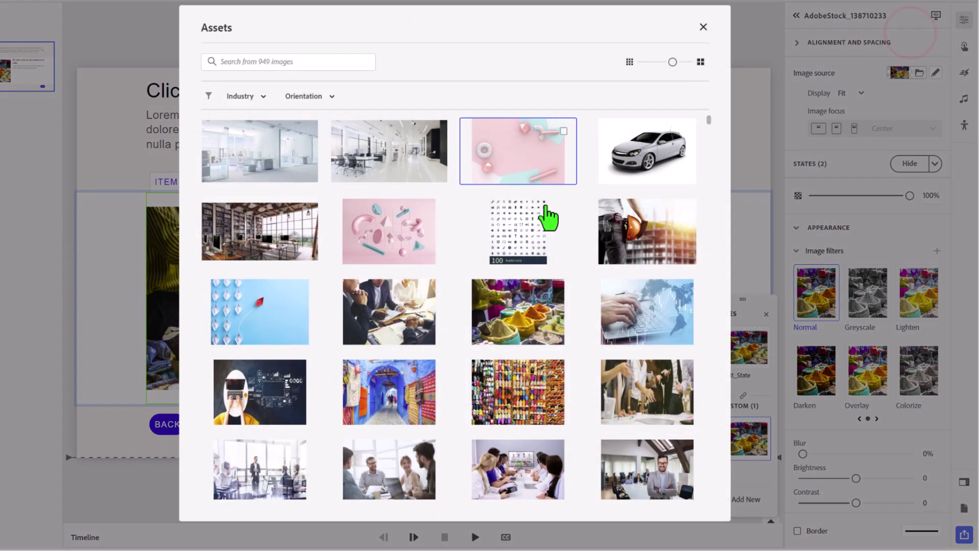
click(507, 396)
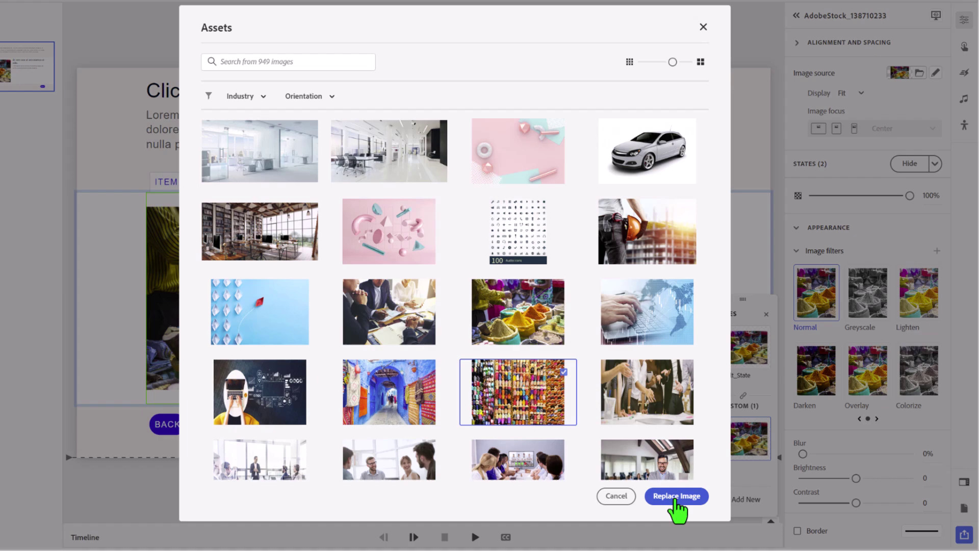
click(674, 496)
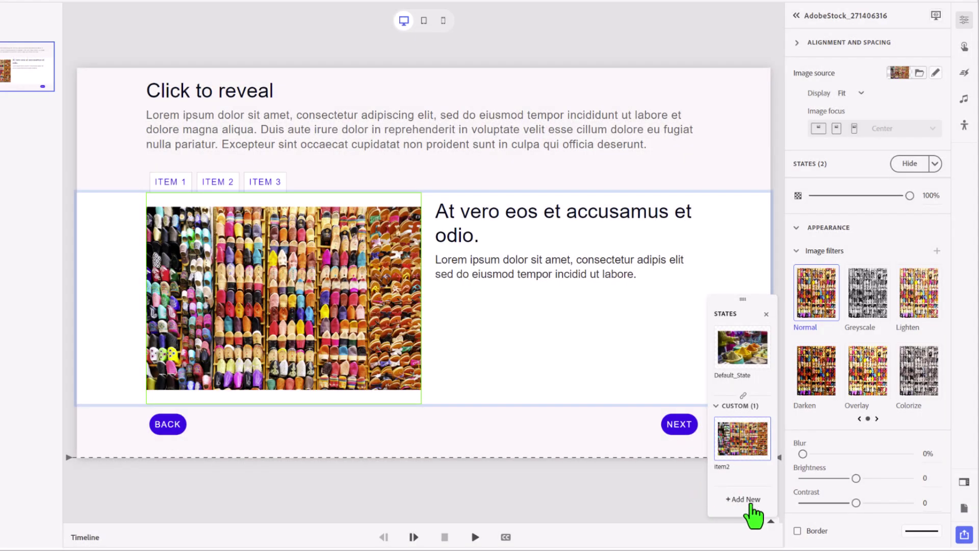
- Duplicate the image's Item2 state and rename the copy Item3
right_click(750, 447)
click(763, 464)
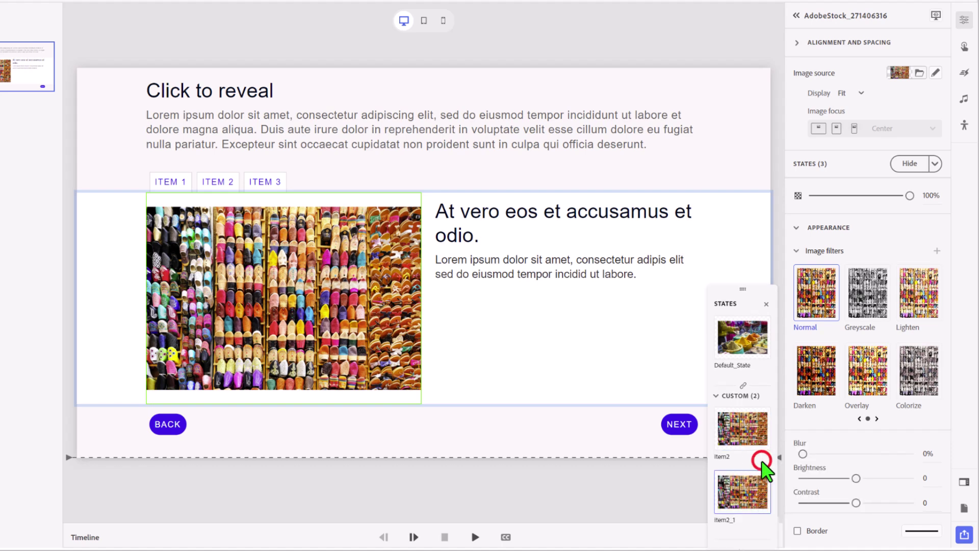
double_click(727, 520)
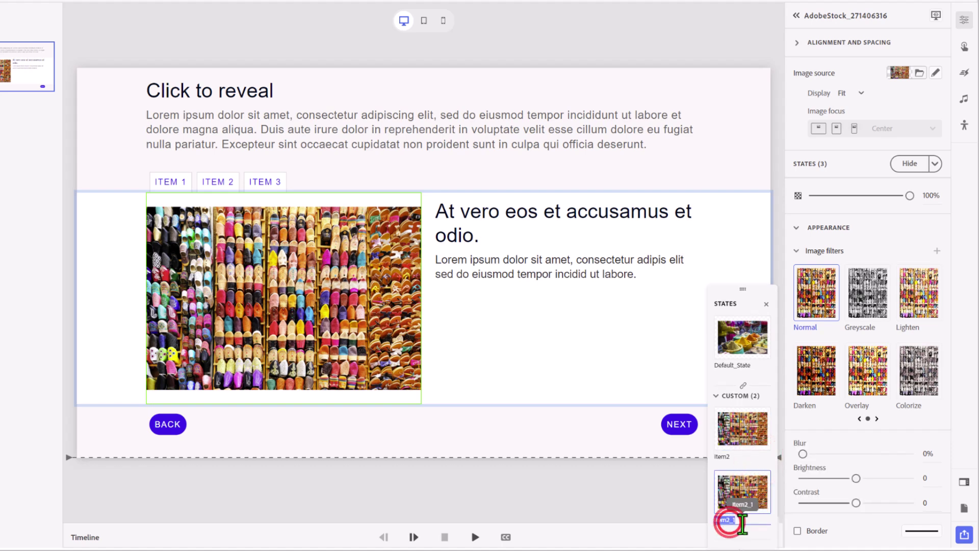
key(BackSpace)
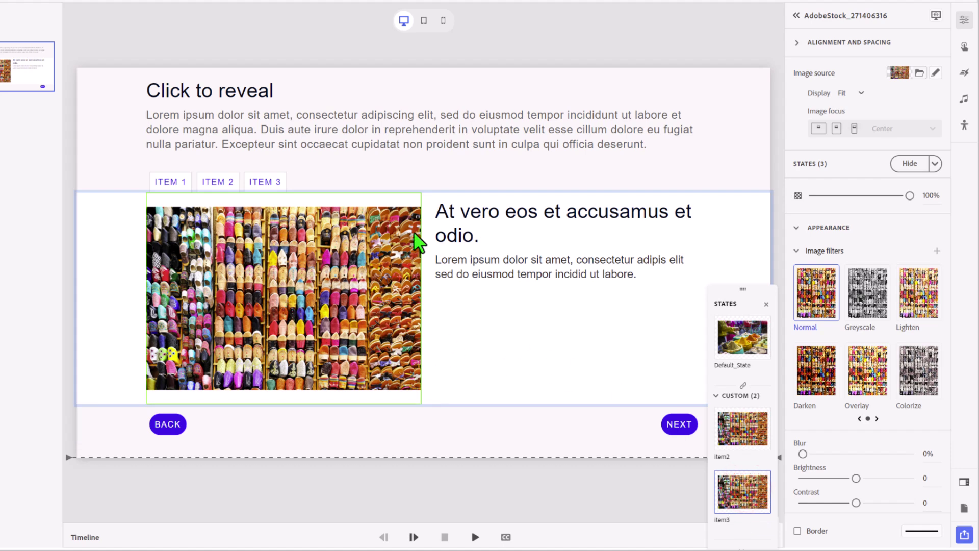
- Replace the picture in the image's Item3 state with the blue archway alley photo from the assets library
click(919, 72)
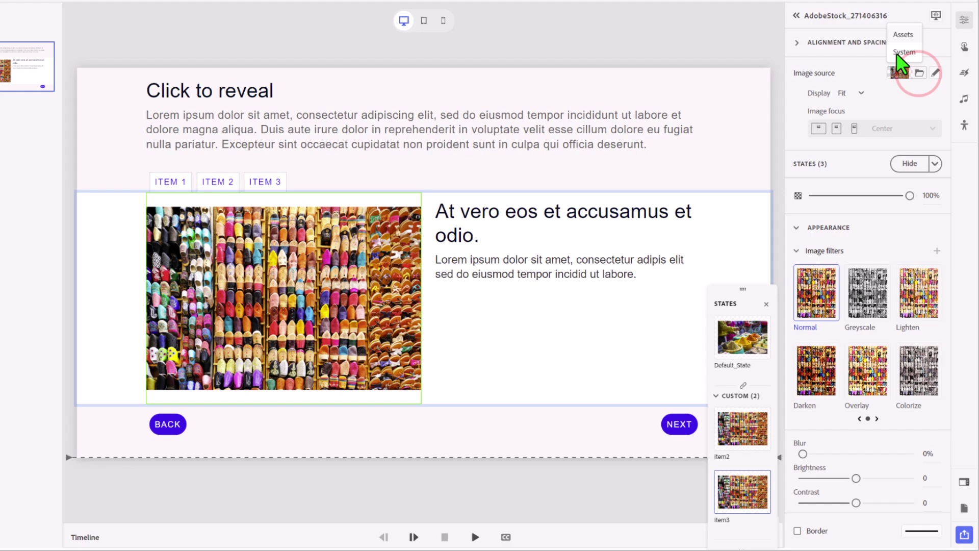
click(902, 36)
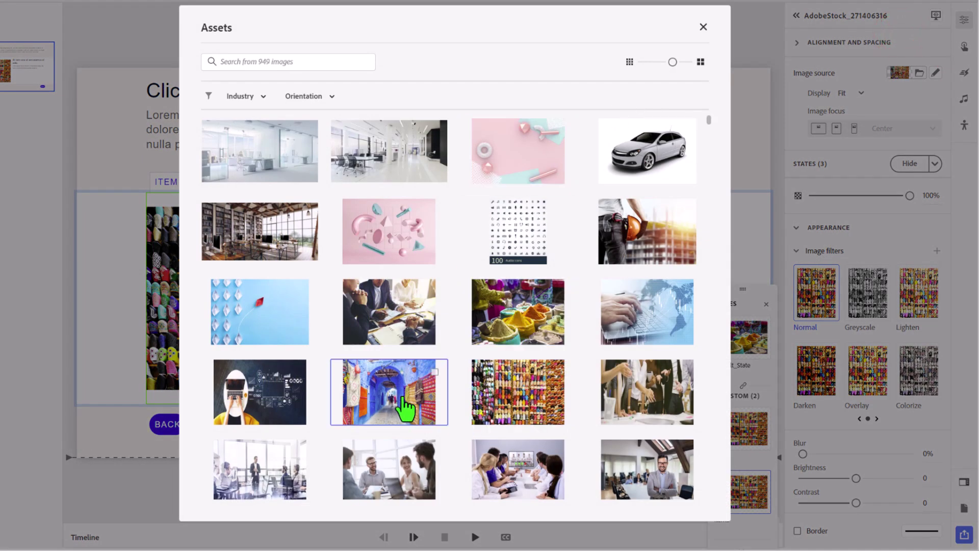
click(406, 408)
click(683, 497)
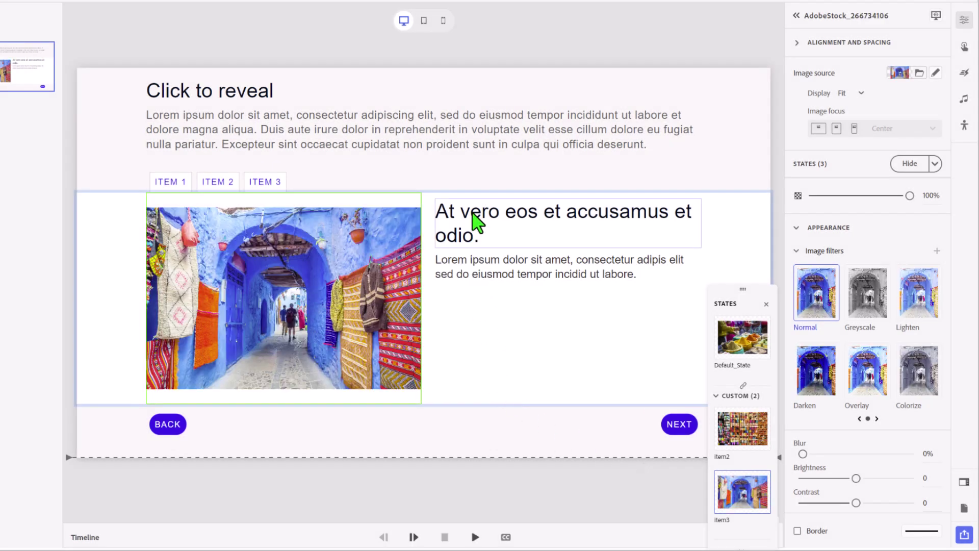
- Replace the block's heading with "Item 1" and its body text with "This is the text for item 1."
click(474, 220)
double_click(473, 216)
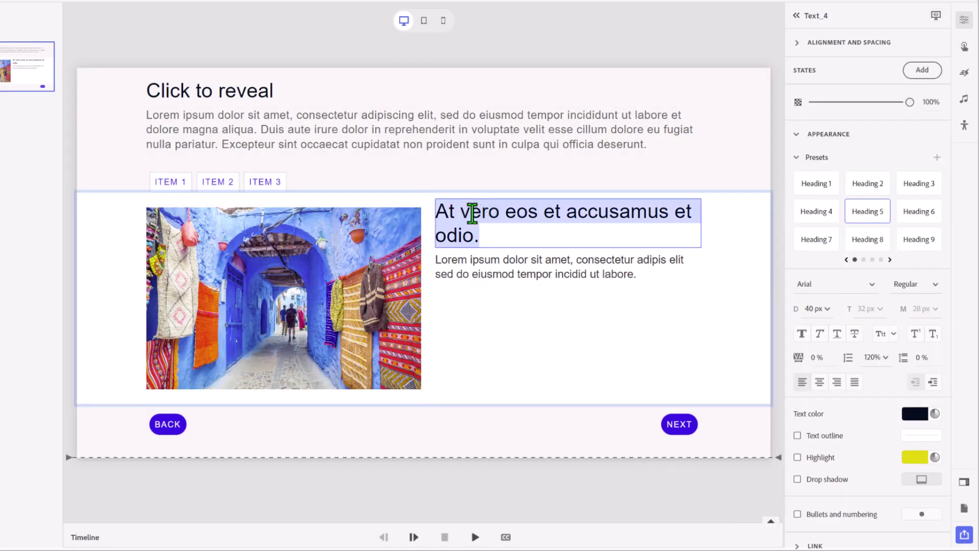
key(BackSpace)
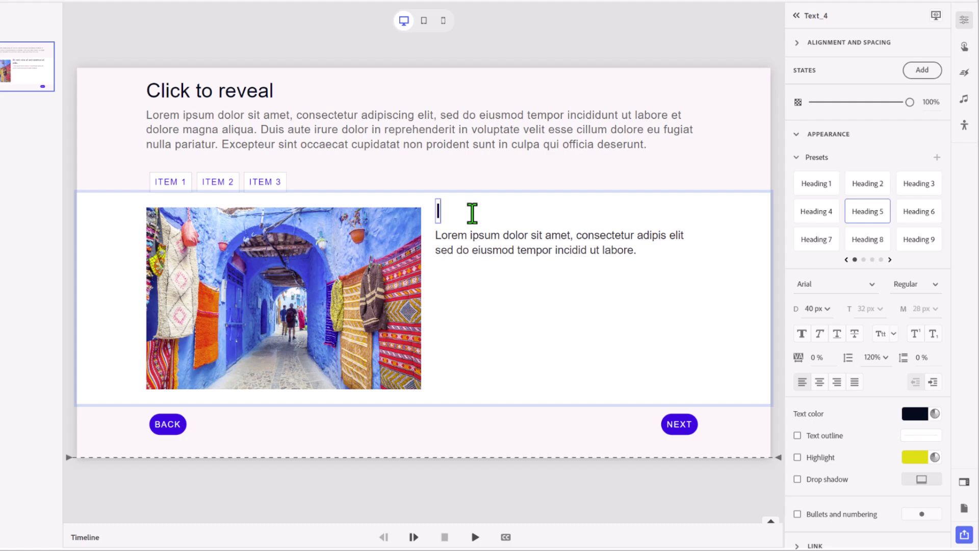
click(485, 241)
double_click(485, 241)
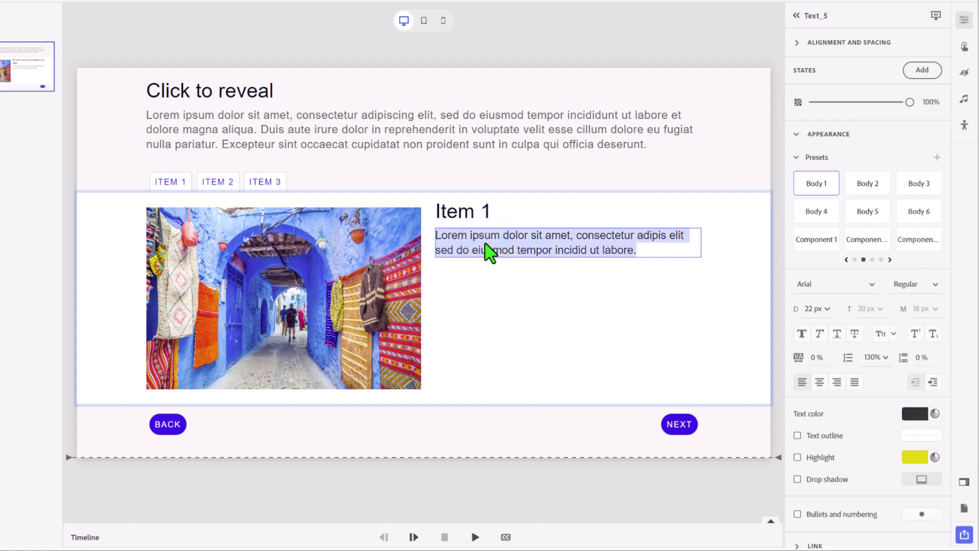
text(Item 1)
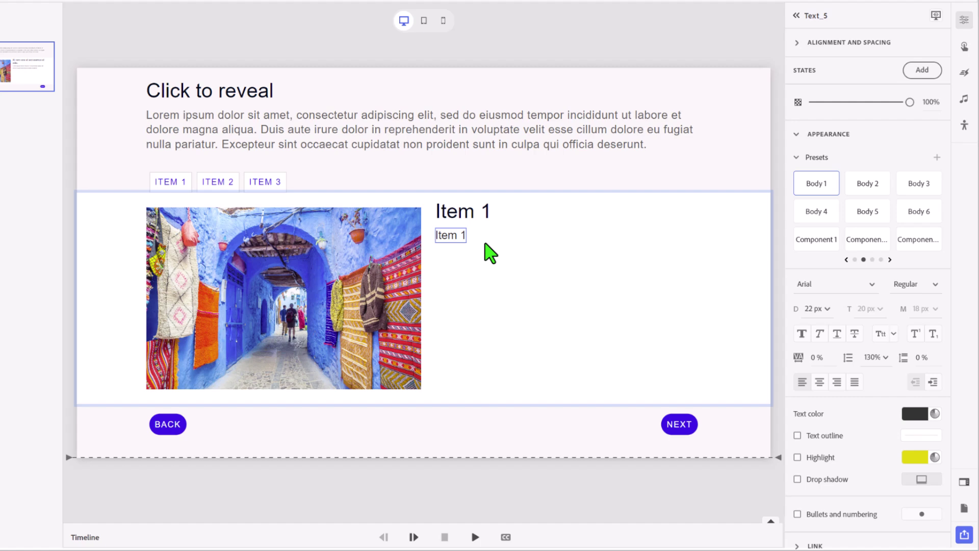
text(This is the )
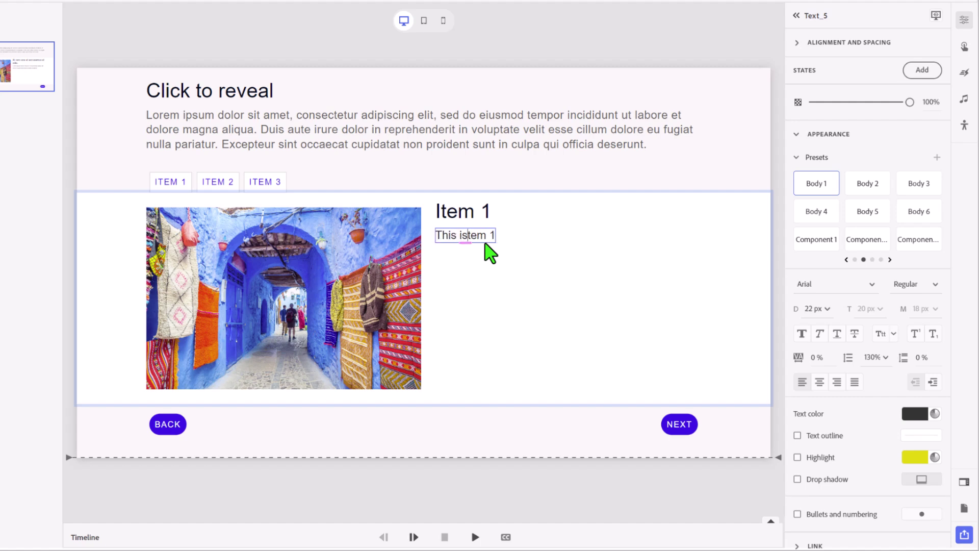
text(text for i)
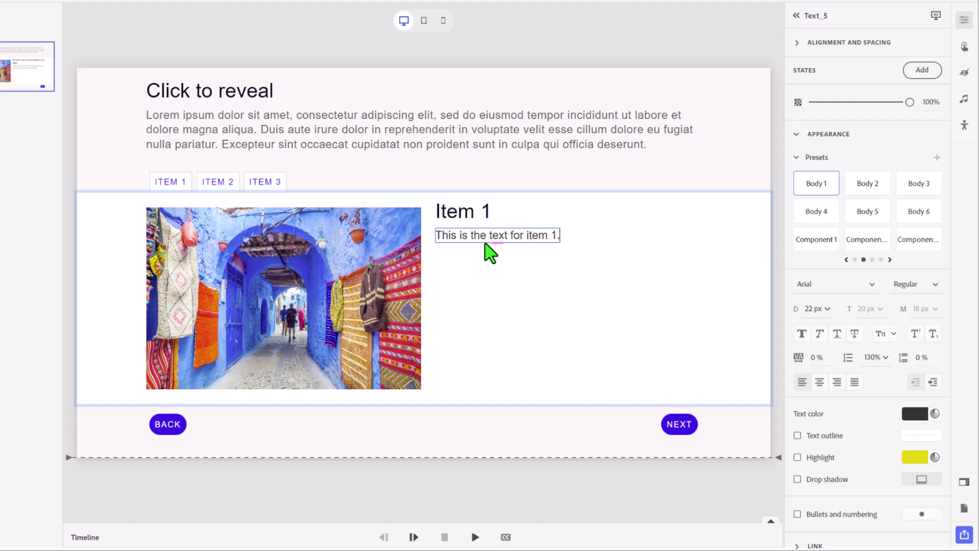
- Add a custom state named Item2 to the heading and change its text to "Item 2"
click(481, 213)
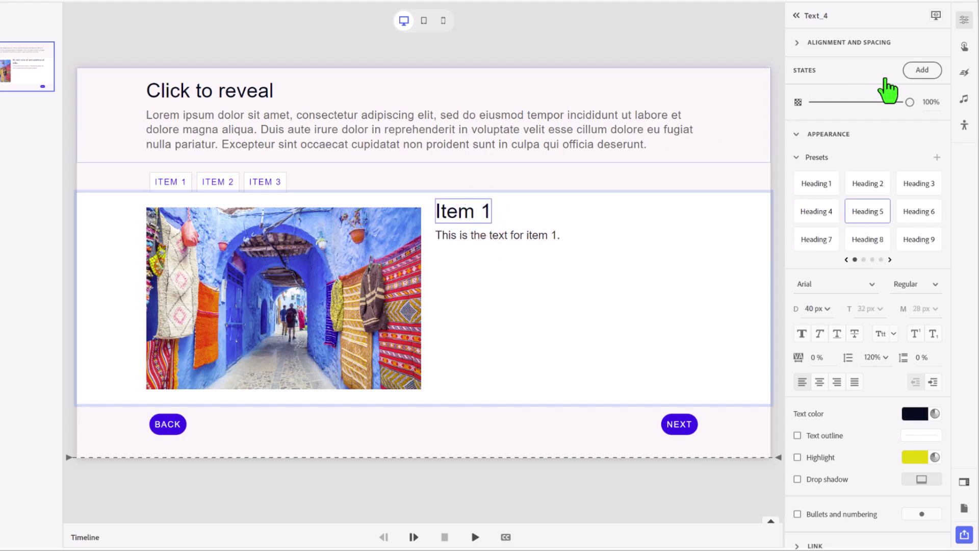
click(933, 72)
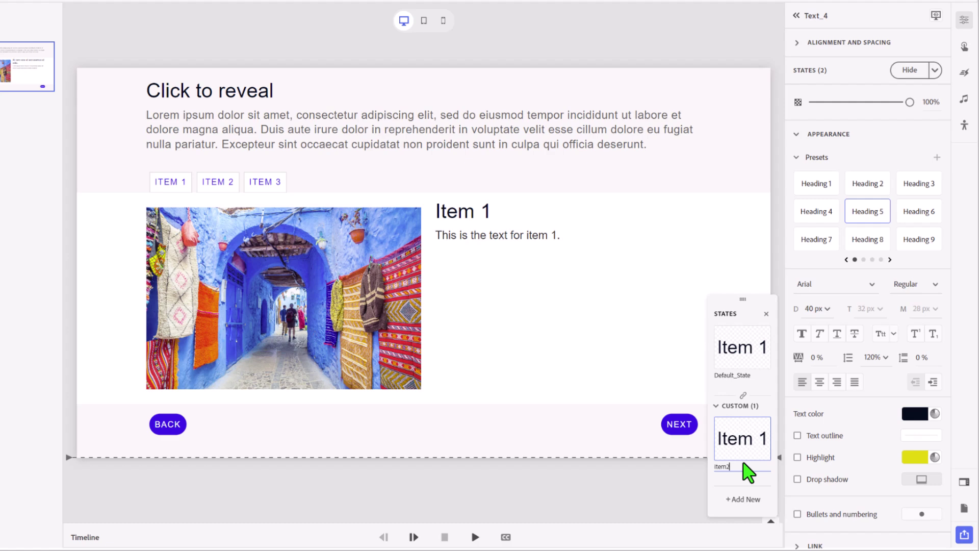
click(742, 434)
click(482, 207)
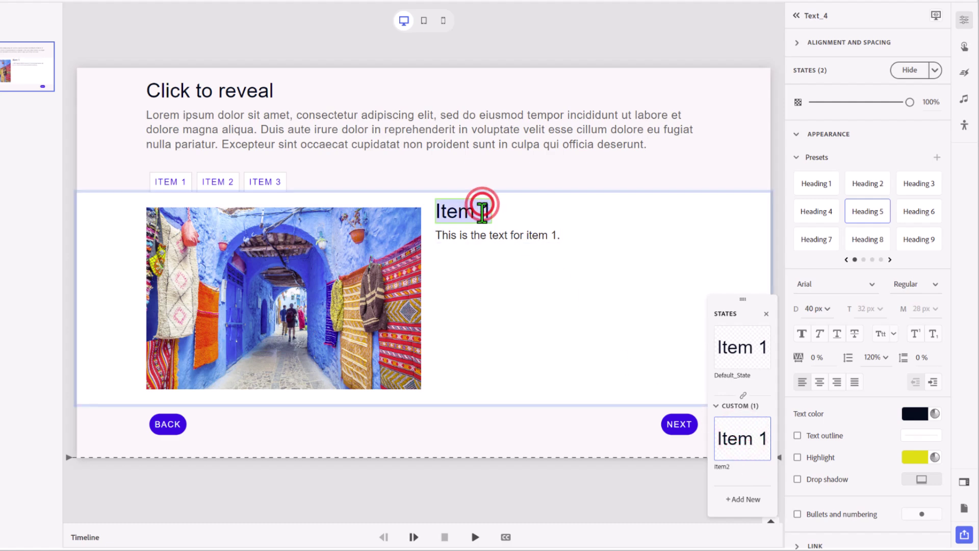
text(2)
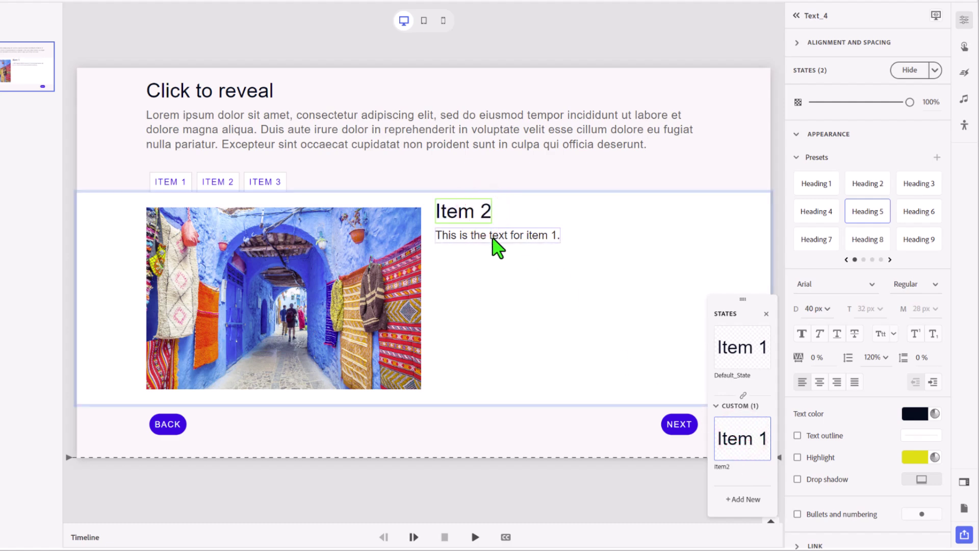
- Duplicate the heading's Item2 state, change the heading text to "Item 3", and rename the copied state Item3
right_click(738, 440)
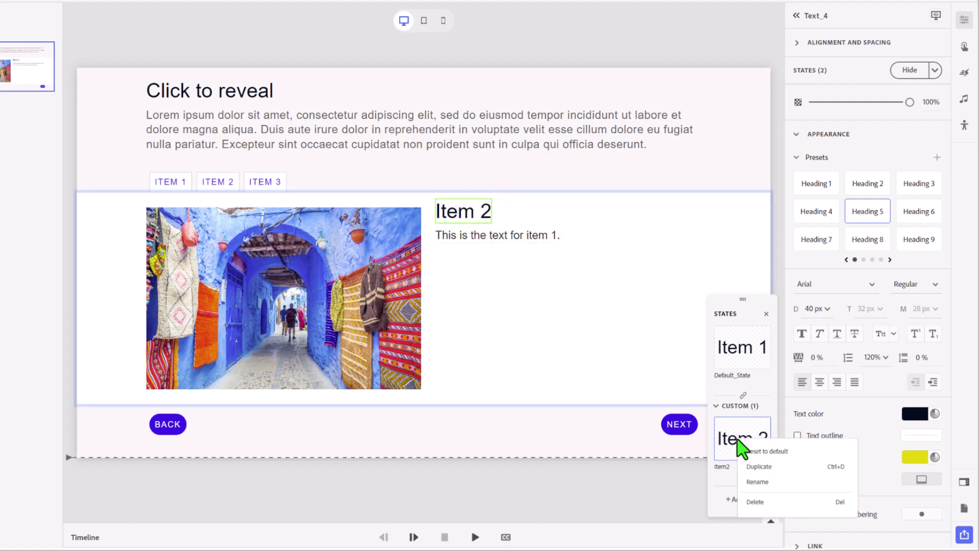
click(760, 467)
click(488, 211)
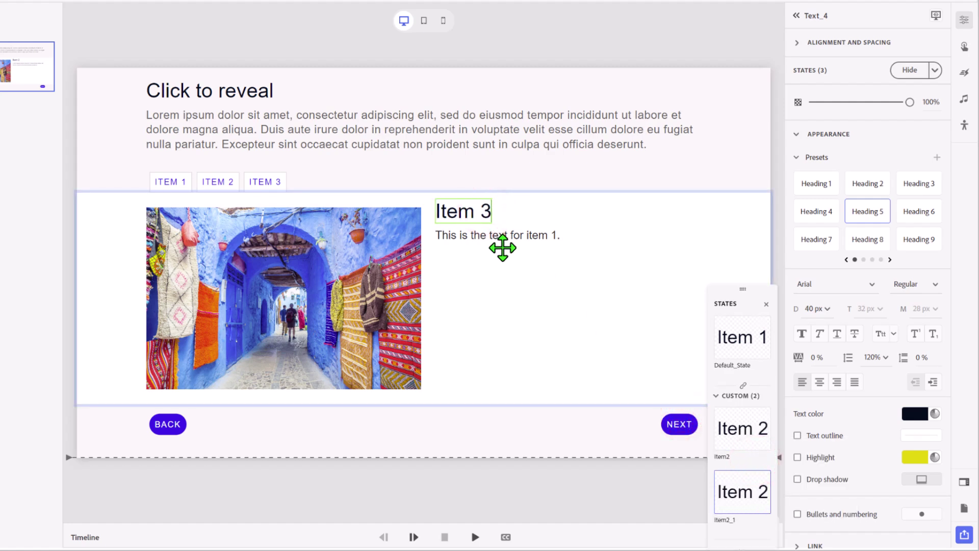
double_click(720, 518)
double_click(734, 519)
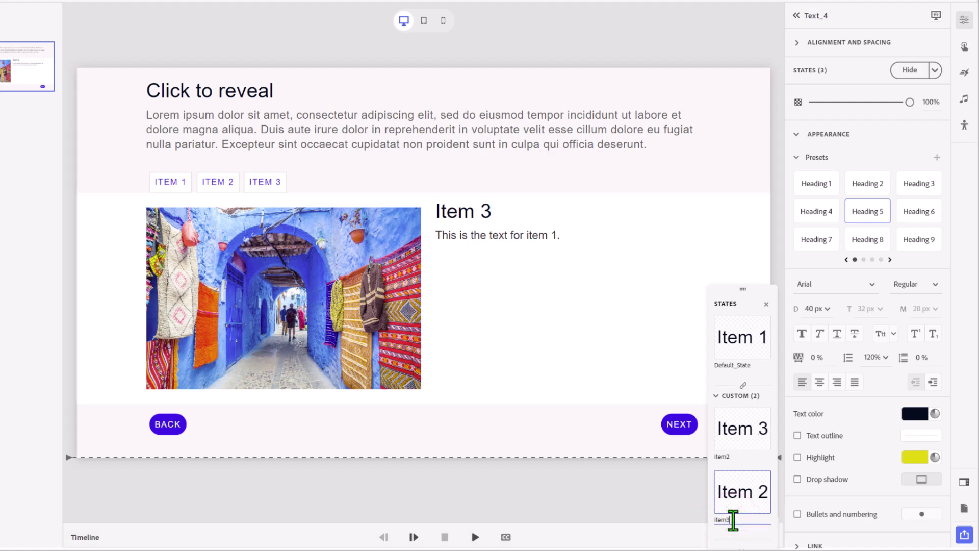
- Add a custom state named Item2 to the body text, reading "This is the text for item 2."
click(491, 236)
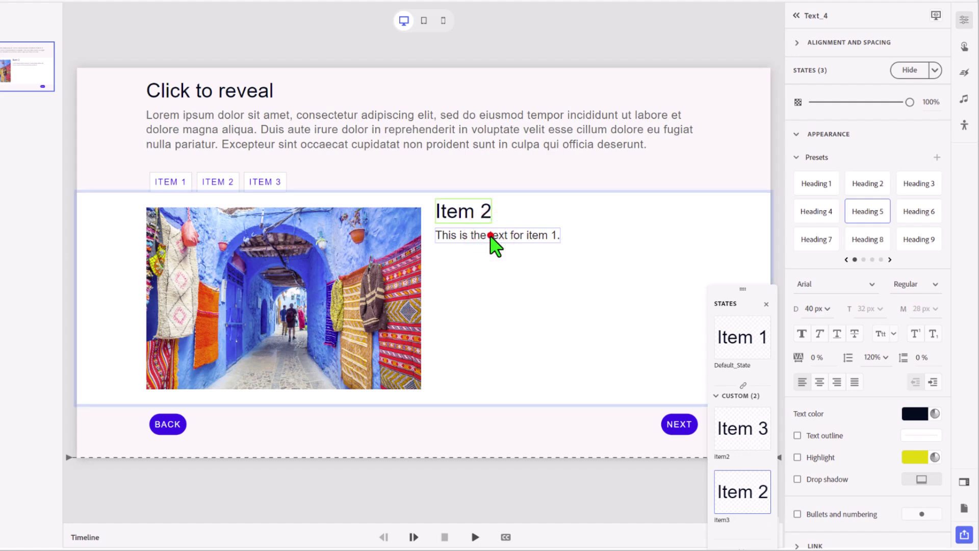
click(491, 236)
click(926, 74)
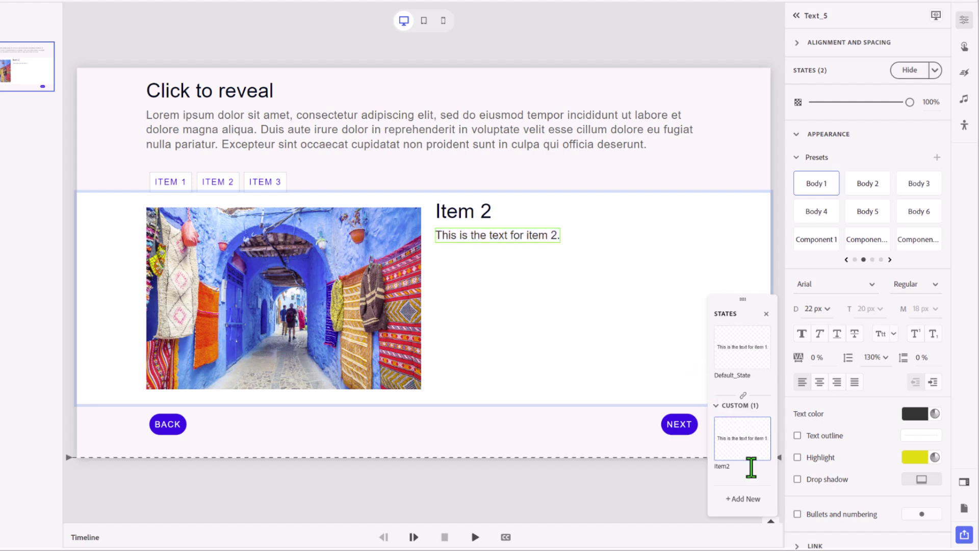
- Duplicate the body text's Item2 state and rename the copy Item3
right_click(748, 444)
click(765, 465)
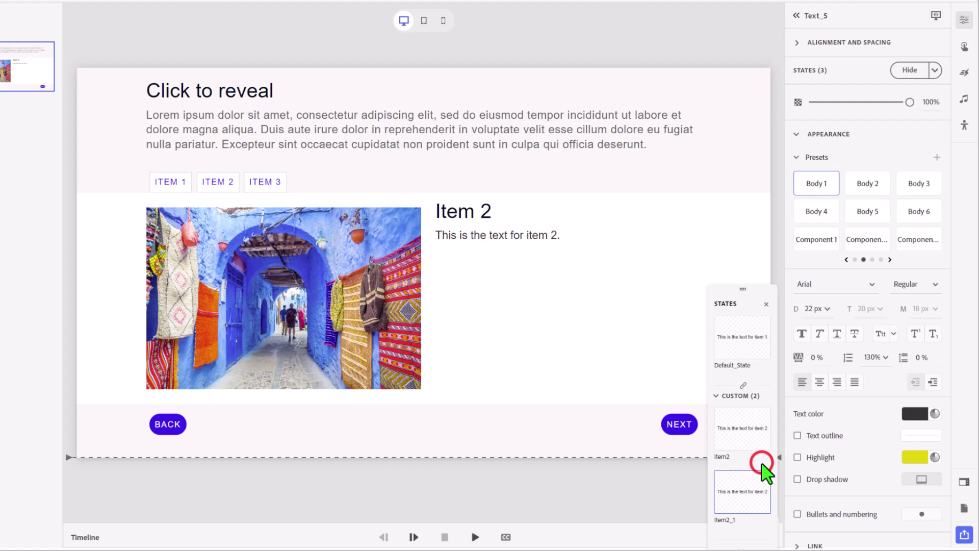
double_click(733, 518)
mouse_move(733, 518)
mouse_down()
mouse_move(743, 520)
mouse_move(726, 520)
mouse_up()
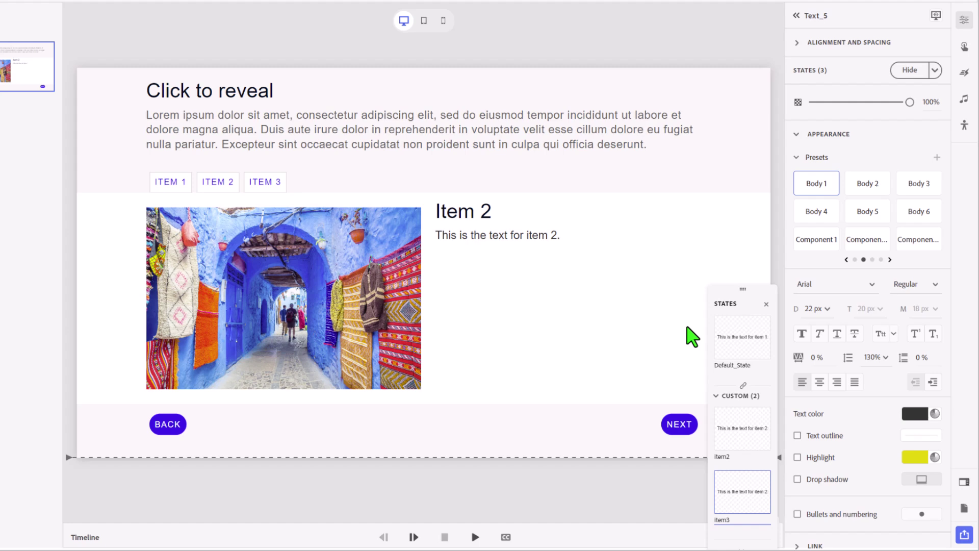
- Change the body text in the Item3 state to "This is the text for item 3."
click(555, 234)
click(553, 235)
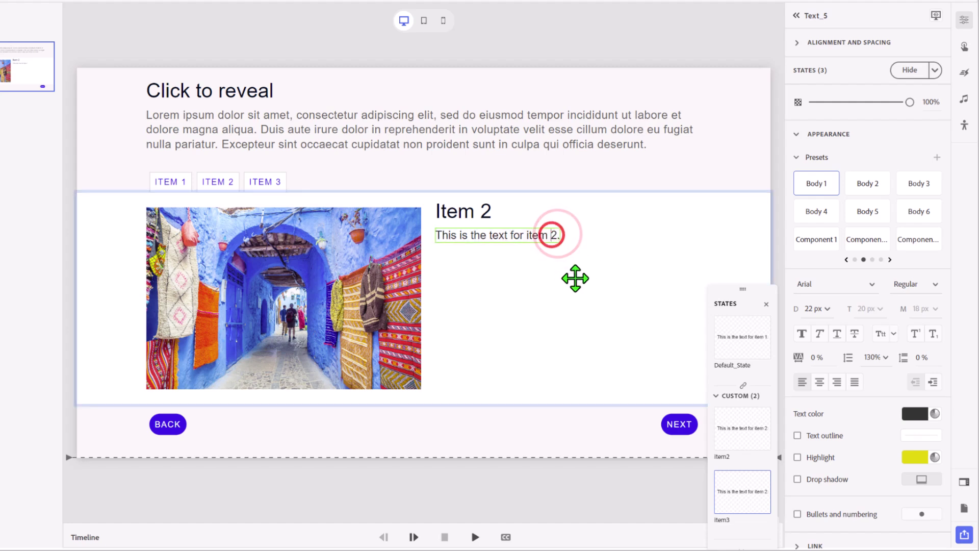
key(ctrl+a)
text(3)
click(684, 397)
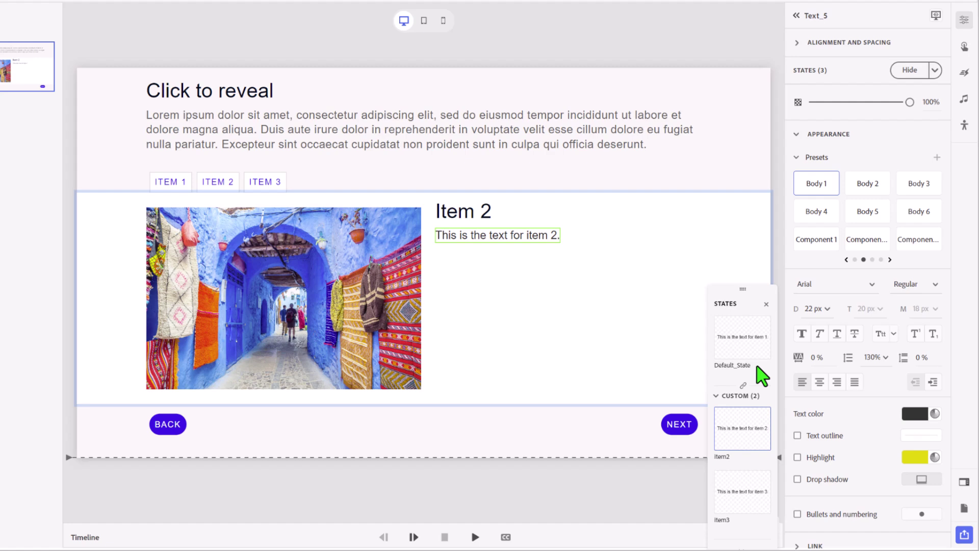
- Switch the body text back to its default state and deselect it
click(750, 344)
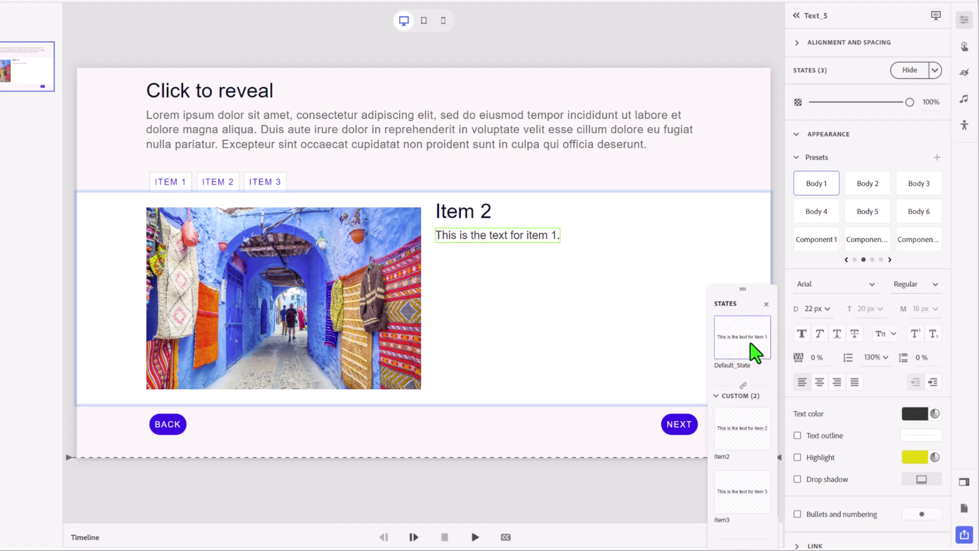
click(672, 40)
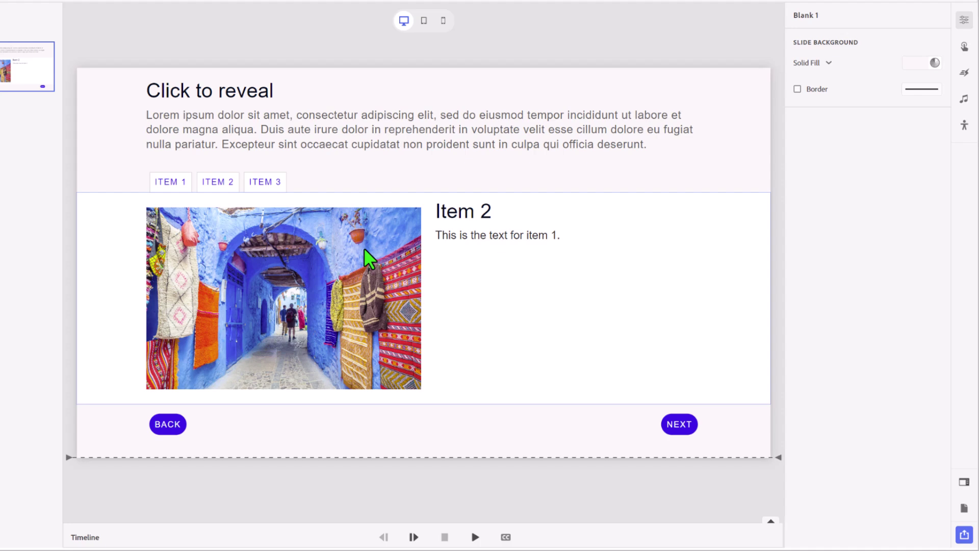
- Check the states of the image, the heading and the body text, and deselect everything
click(338, 260)
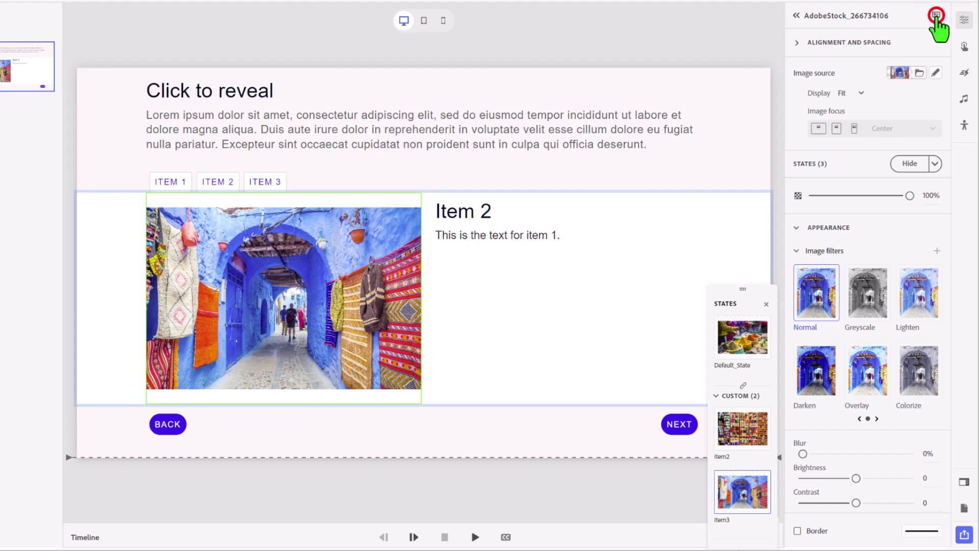
click(480, 213)
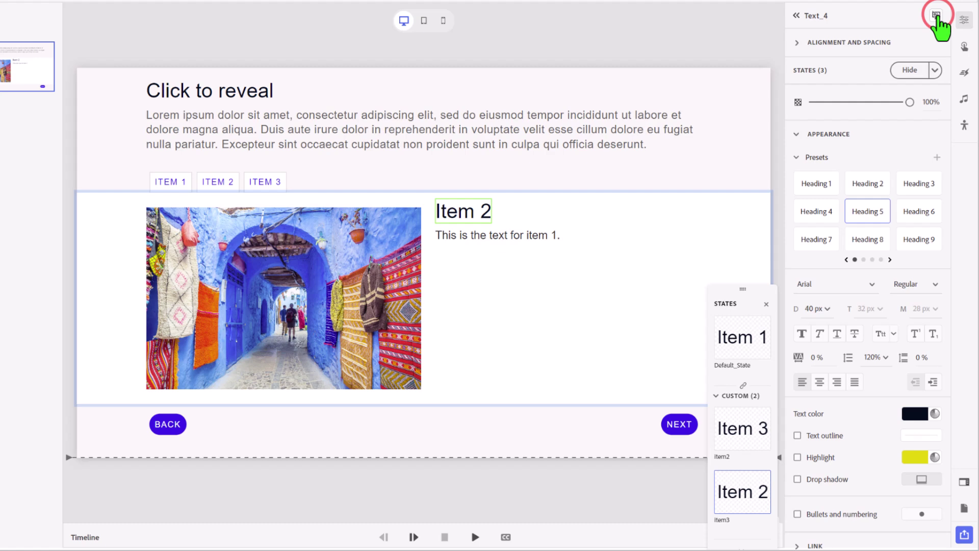
click(485, 236)
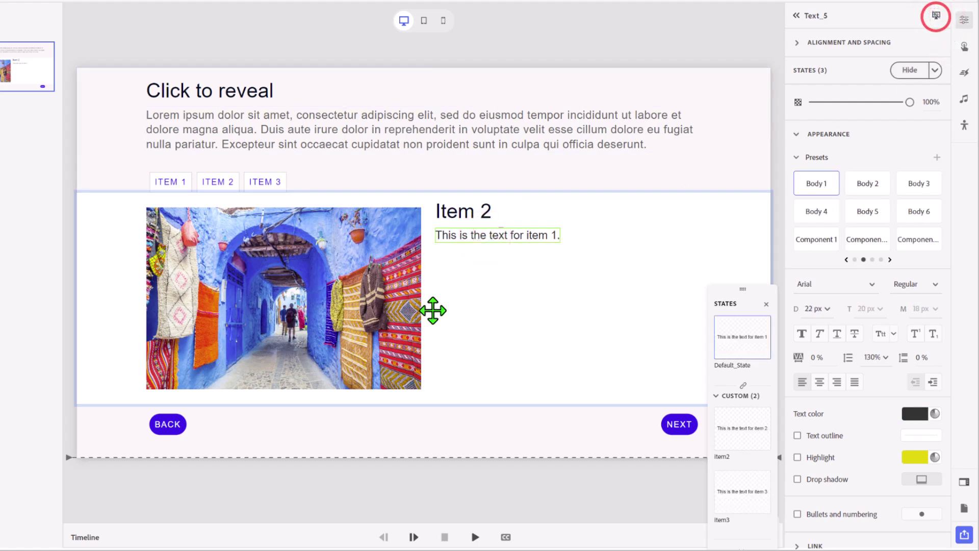
click(629, 47)
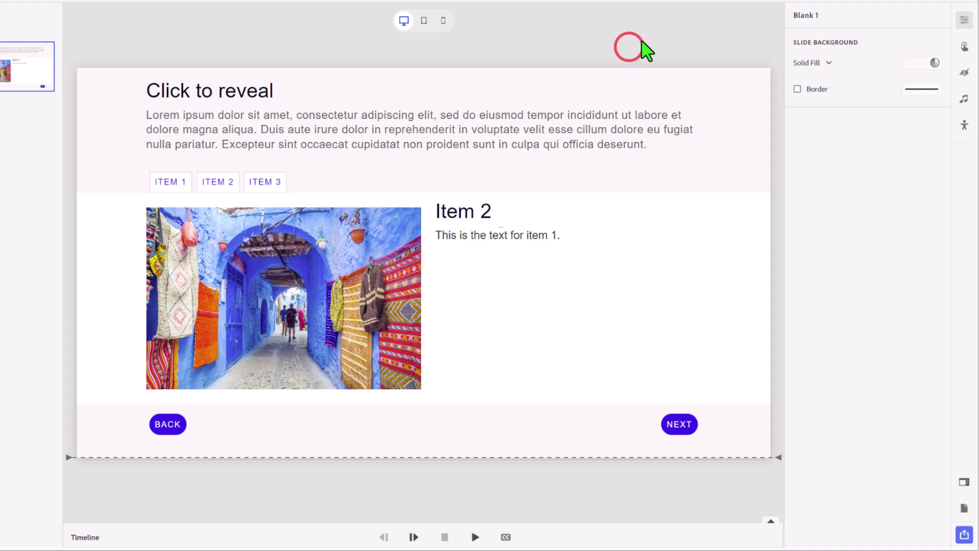
click(644, 24)
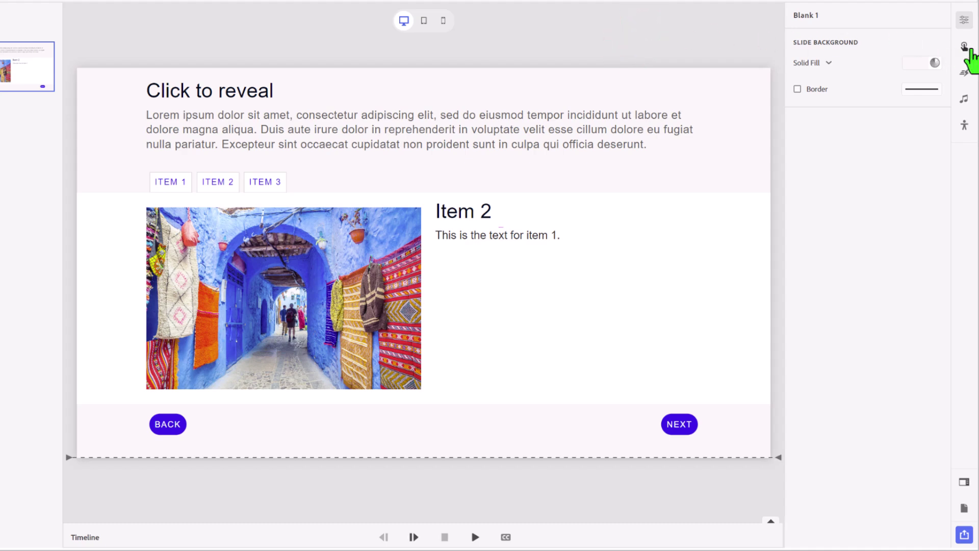
- Add a Slide Enter interaction to the slide that disables the Next button
click(964, 46)
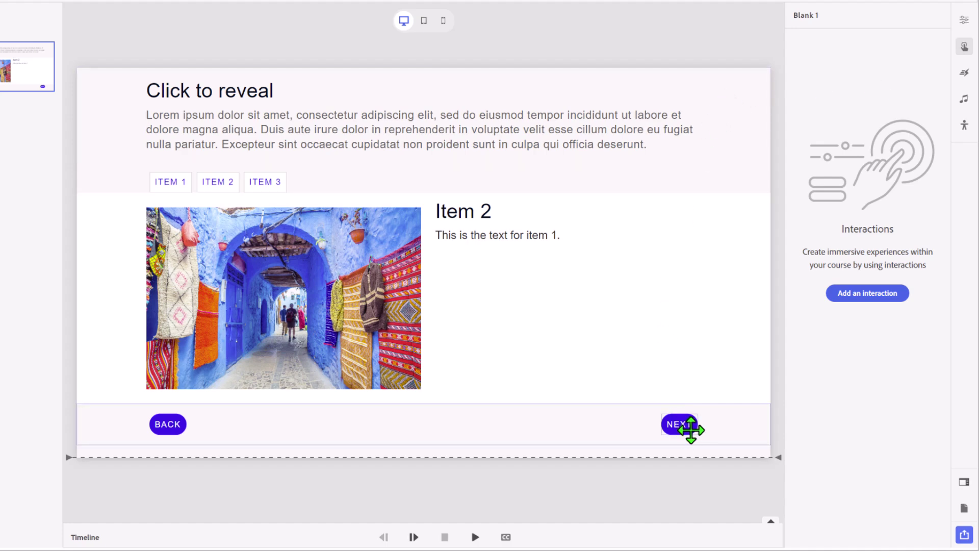
click(870, 294)
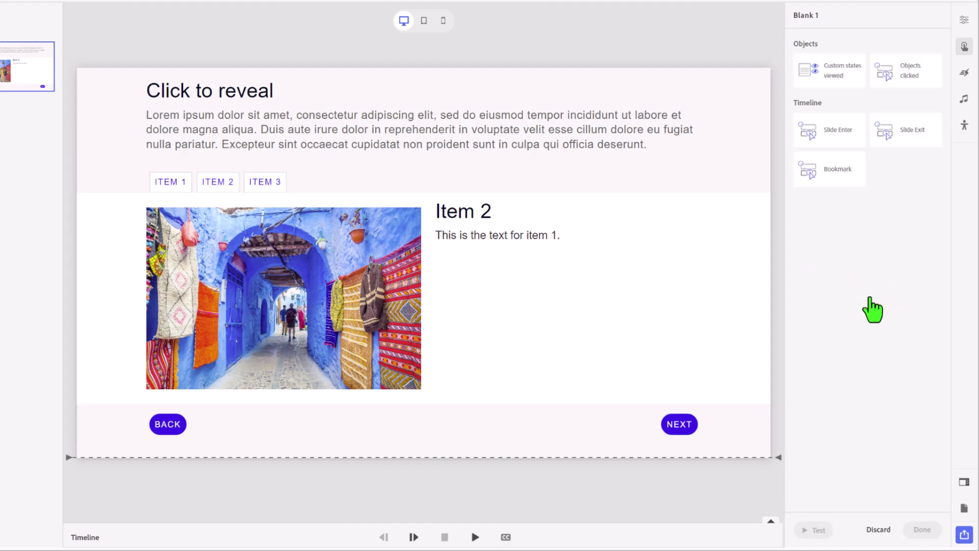
click(826, 131)
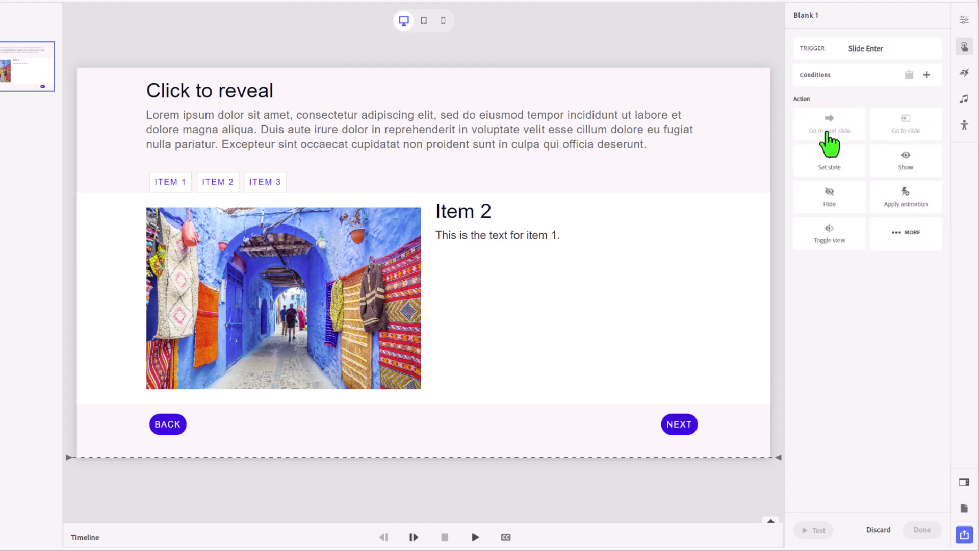
click(912, 232)
click(901, 338)
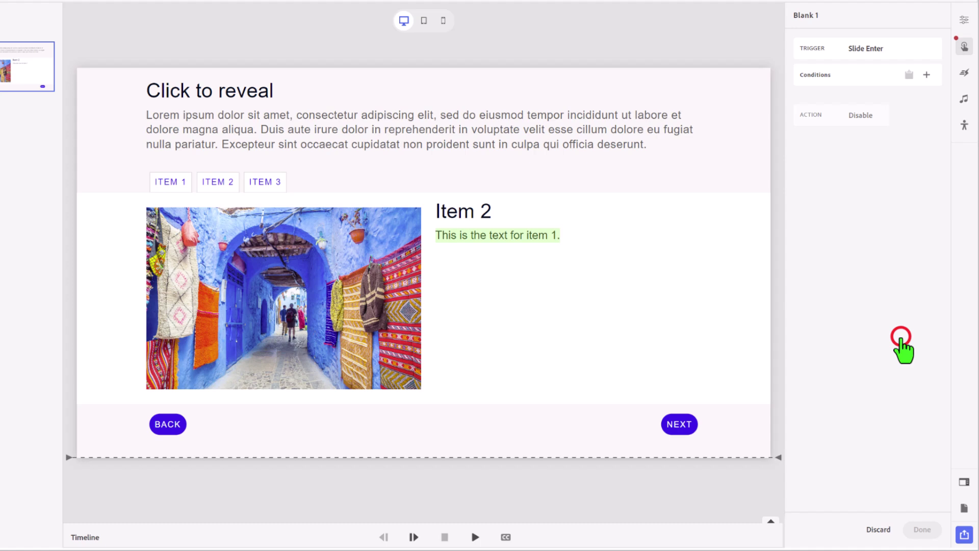
click(908, 413)
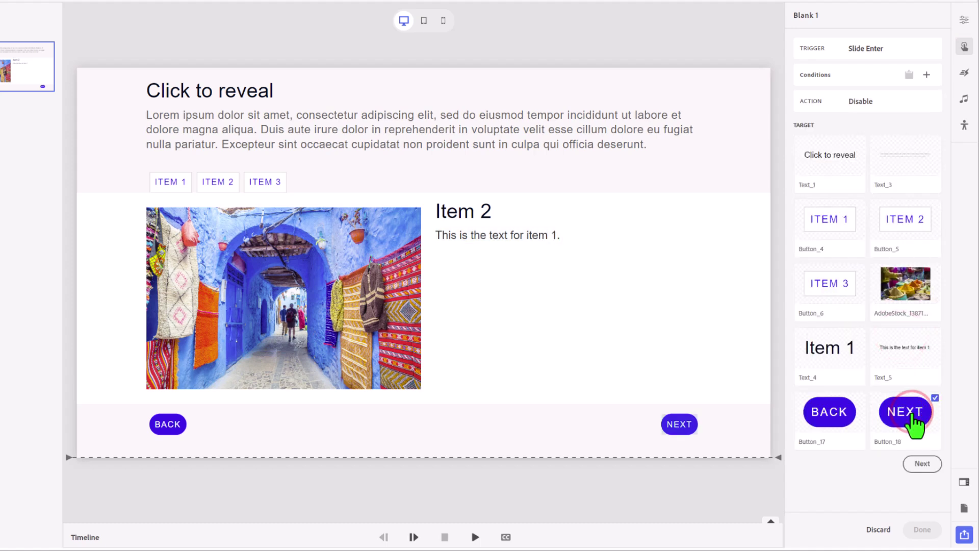
click(922, 464)
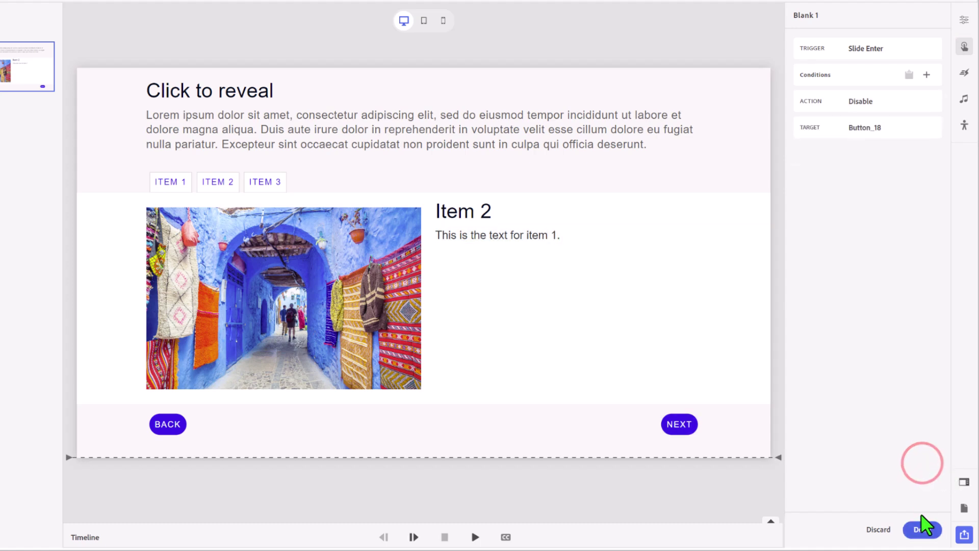
click(922, 531)
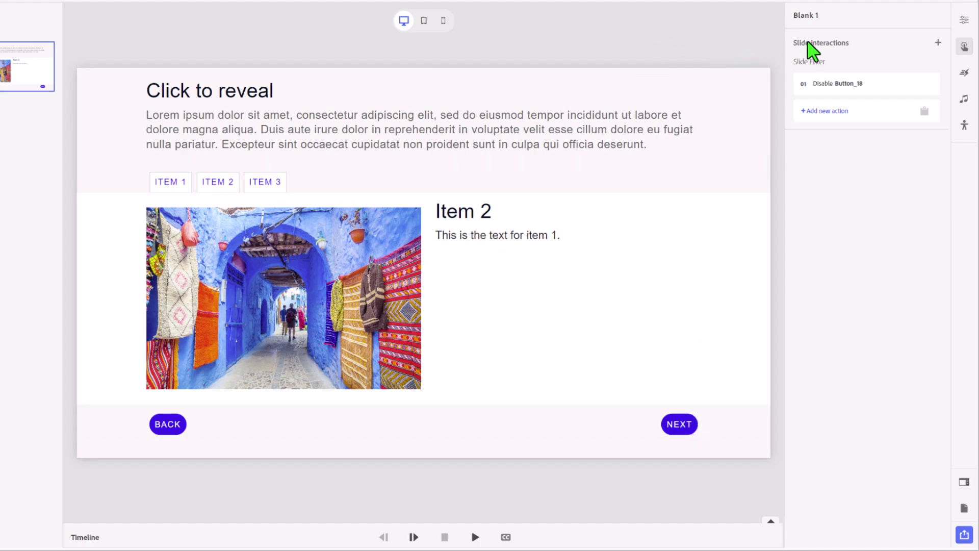
- Start a second slide interaction triggered by Objects clicked, requiring all of the Item 1, Item 2 and Item 3 buttons
click(936, 44)
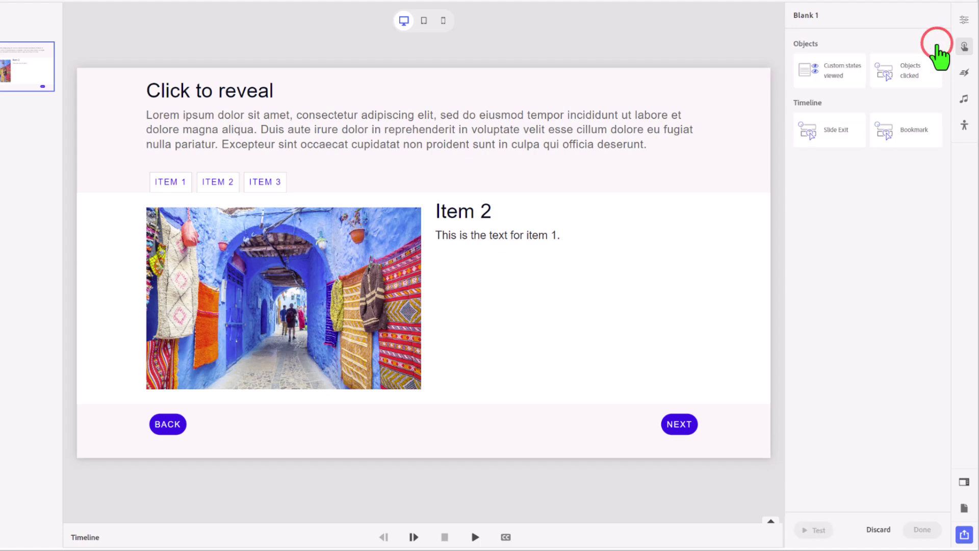
click(918, 81)
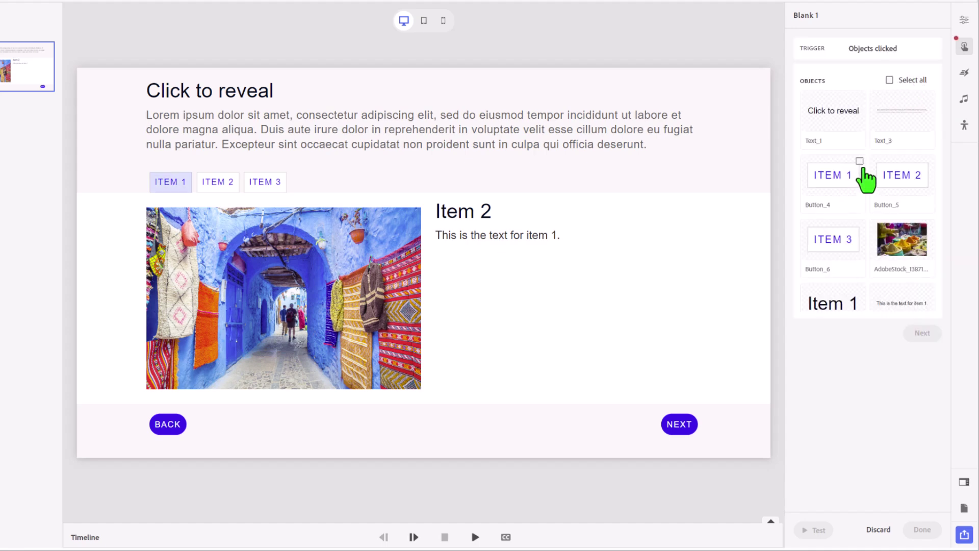
click(862, 168)
click(929, 160)
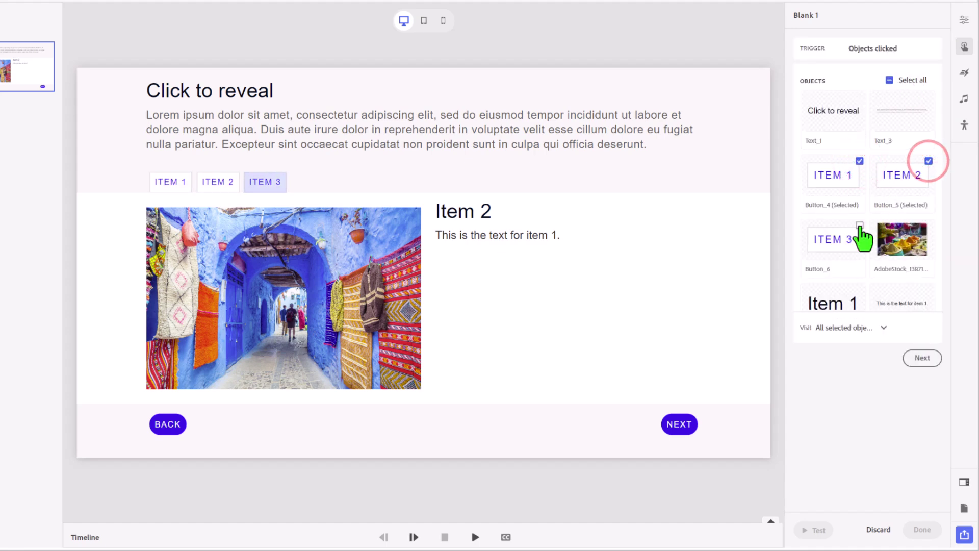
click(860, 225)
click(922, 357)
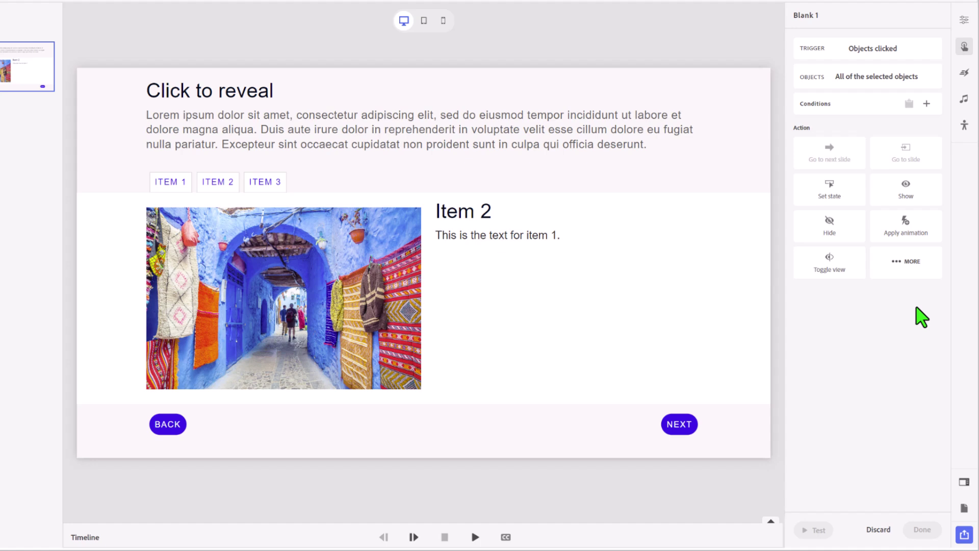
- Set the Objects clicked interaction to enable the Next button and save it
click(912, 263)
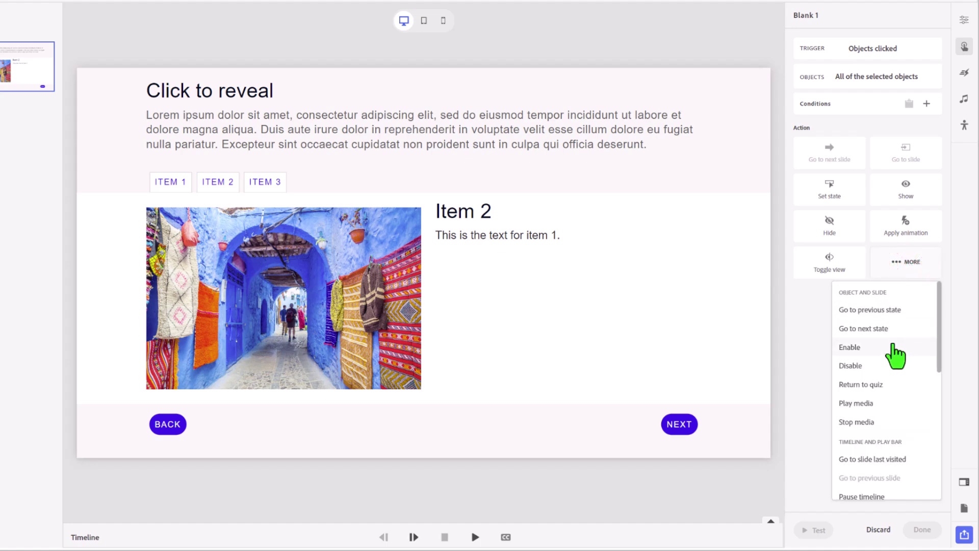
click(893, 342)
click(917, 427)
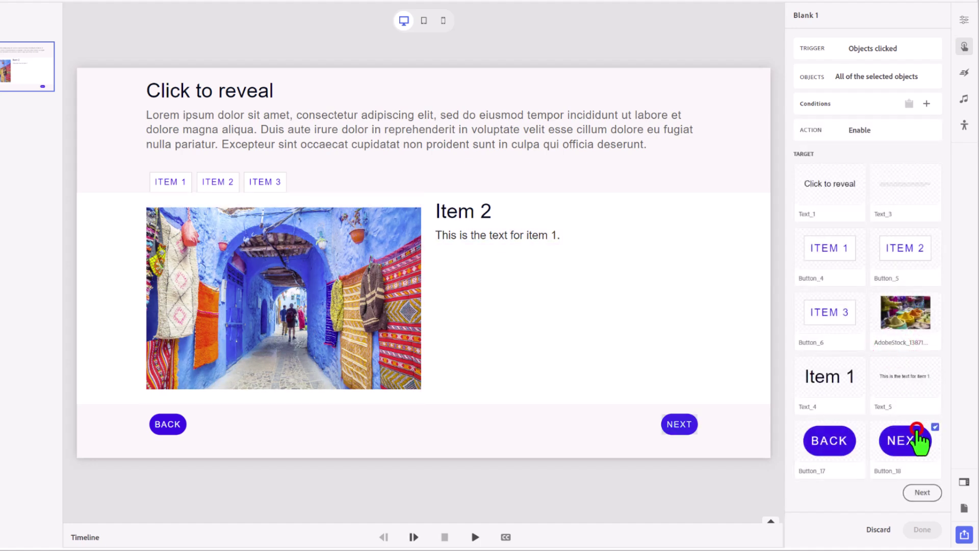
click(922, 492)
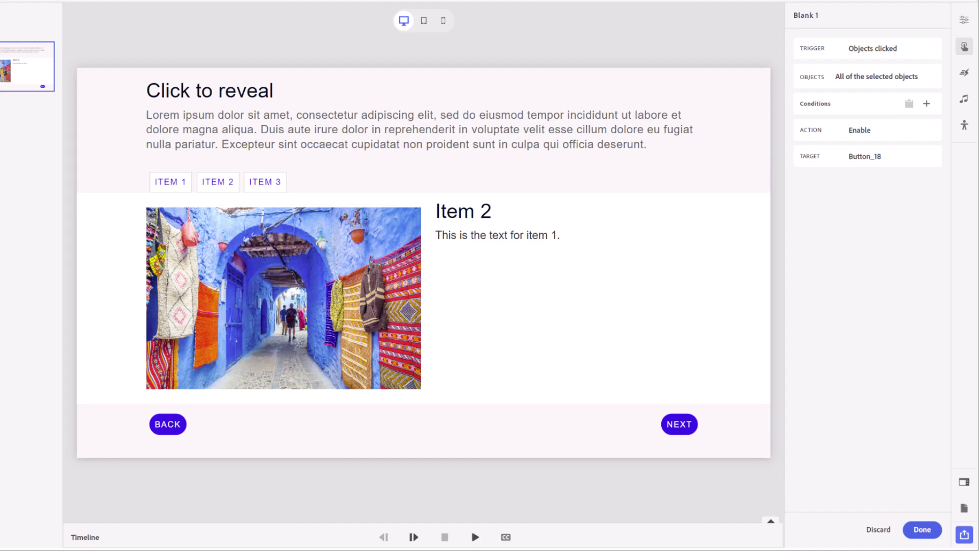
click(597, 44)
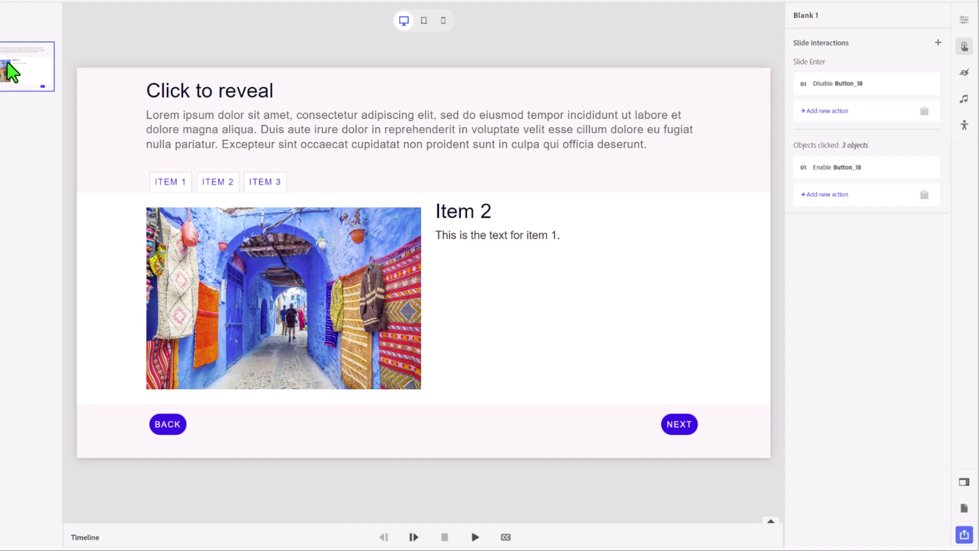
- Start text-to-speech slide audio with the caption "Press each tab to learn more. Once you have fully explored this slide the next button will be enabled and allow you to proceed."
click(965, 100)
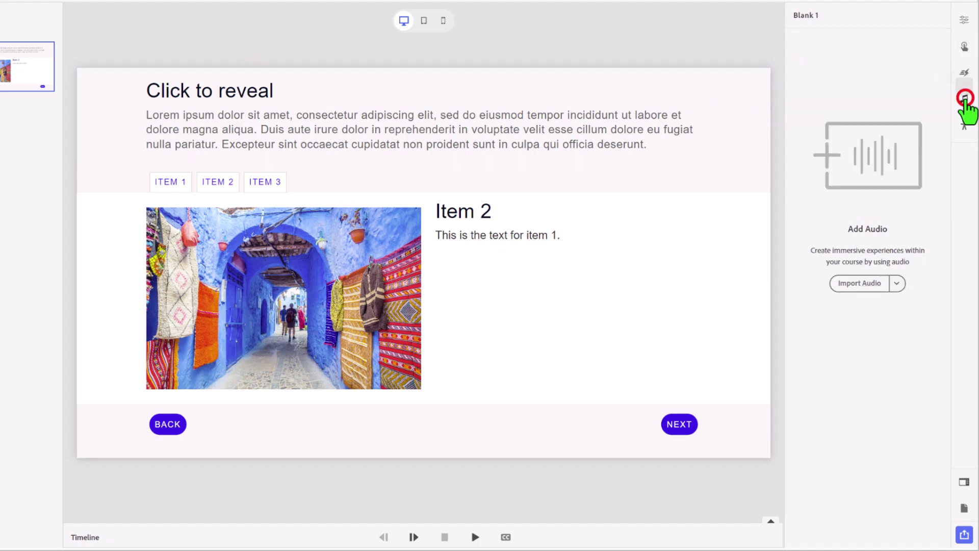
click(897, 283)
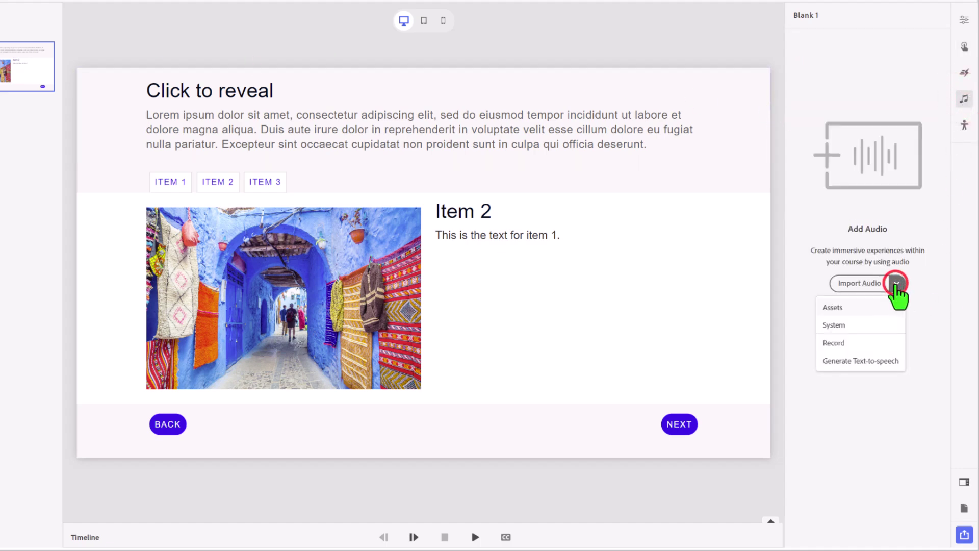
click(881, 361)
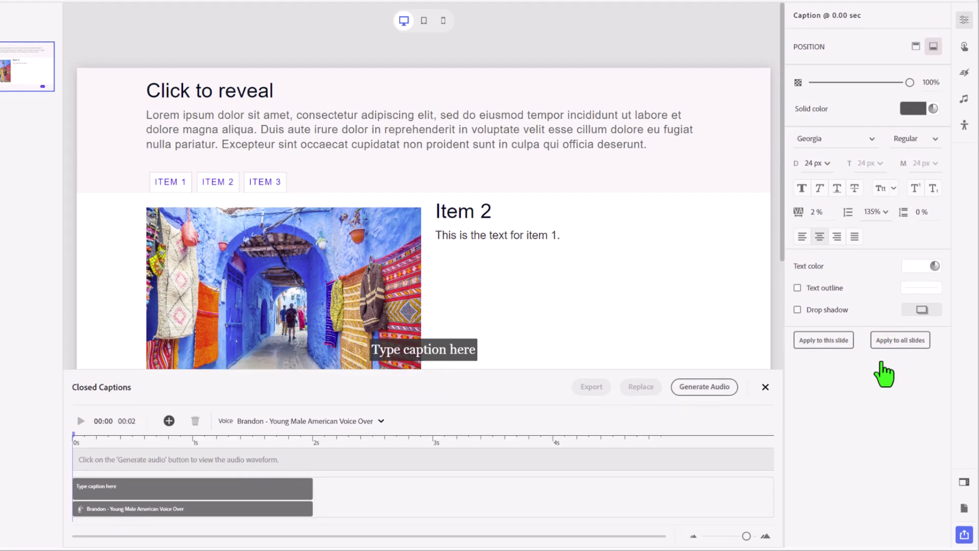
click(452, 357)
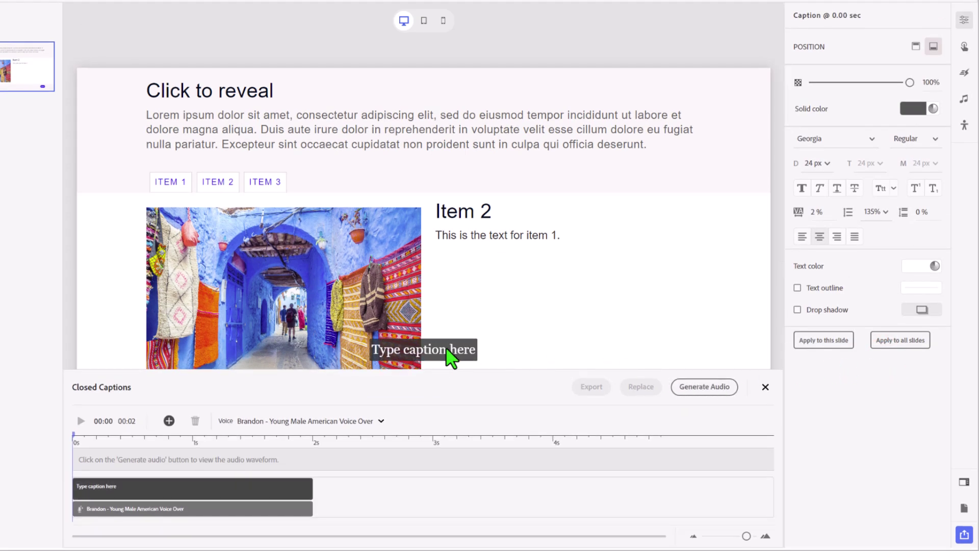
scroll(448, 314, down, 3)
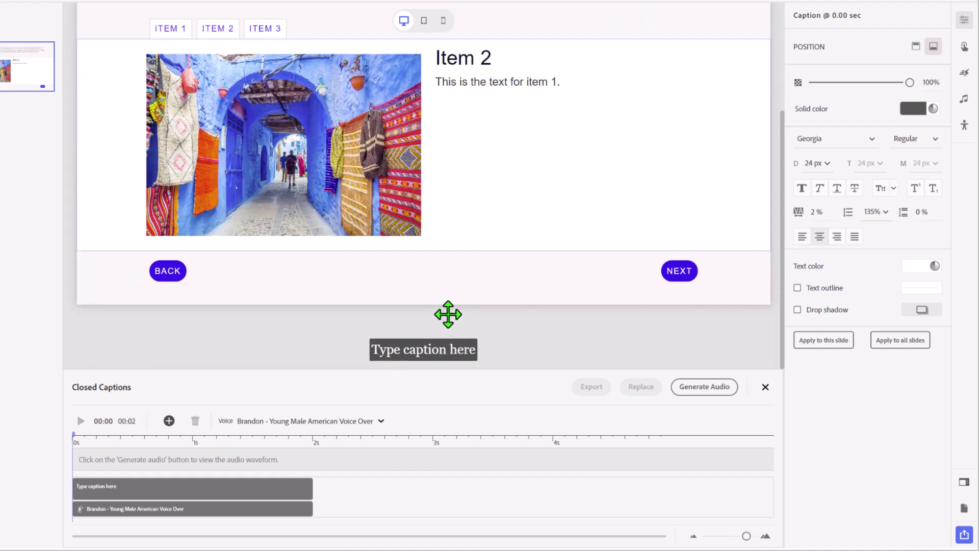
click(433, 351)
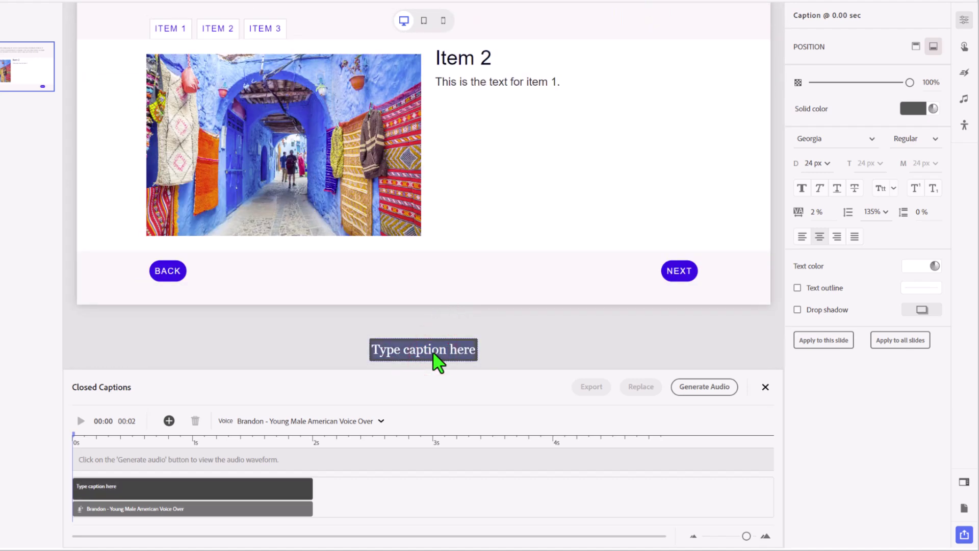
text(Press each tab to learn more. Once you have fully explored this slide the next button will be enabled and allow you to proceed.)
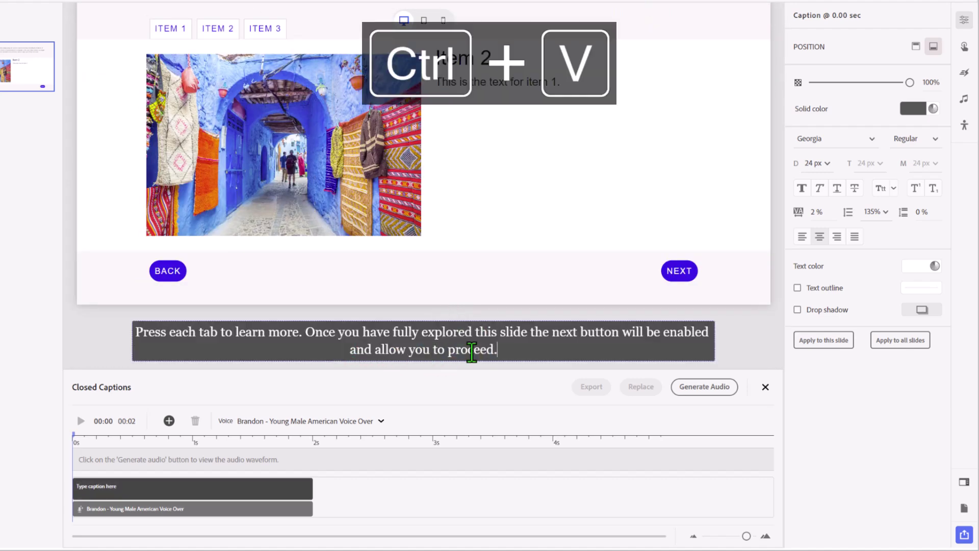
- Move the caption's second sentence into a new caption, generate the audio for both captions, and close the captions editor
drag(497, 349, 307, 338)
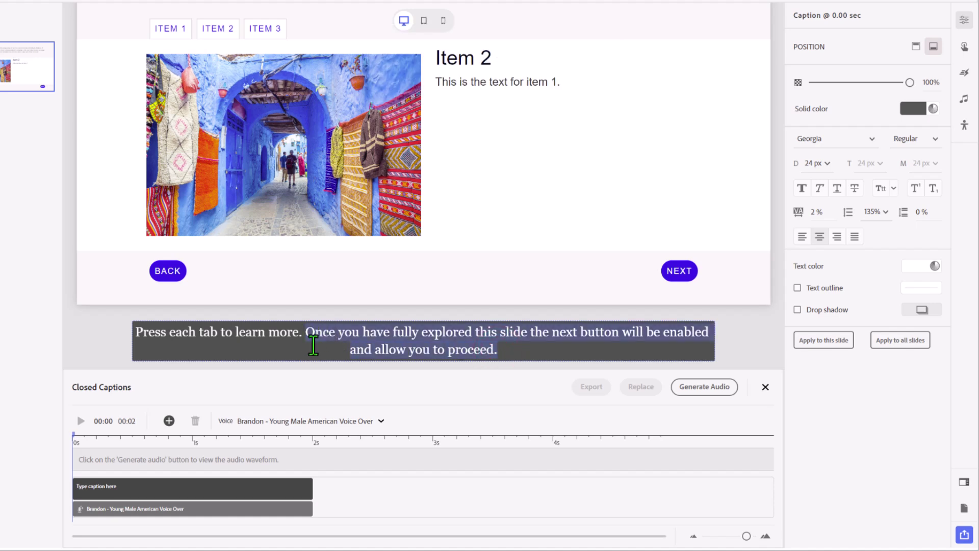
key(ctrl+x)
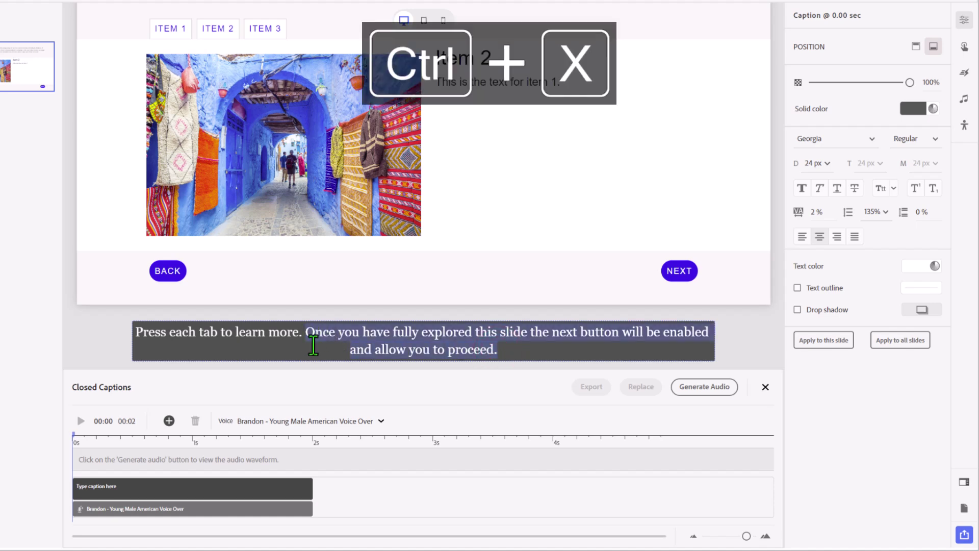
click(169, 421)
click(404, 354)
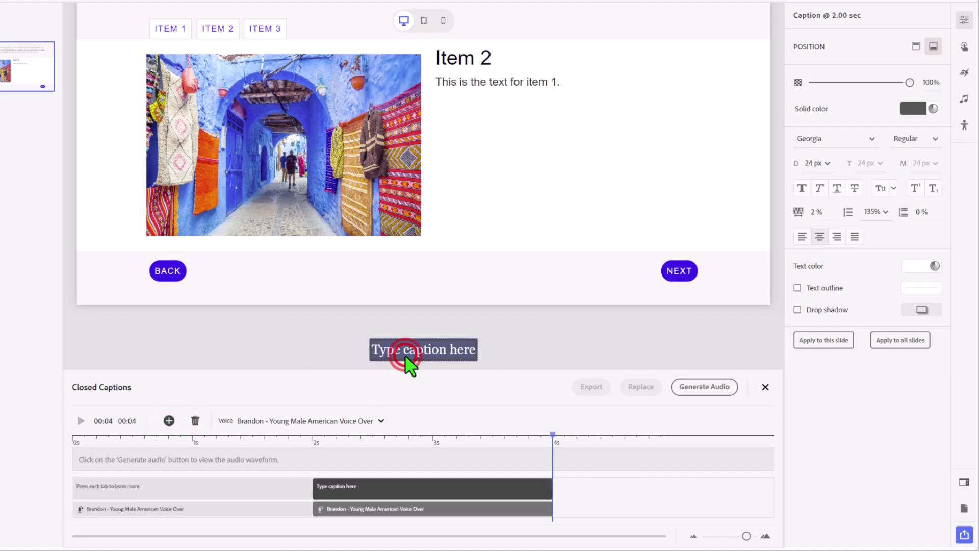
key(ctrl+v)
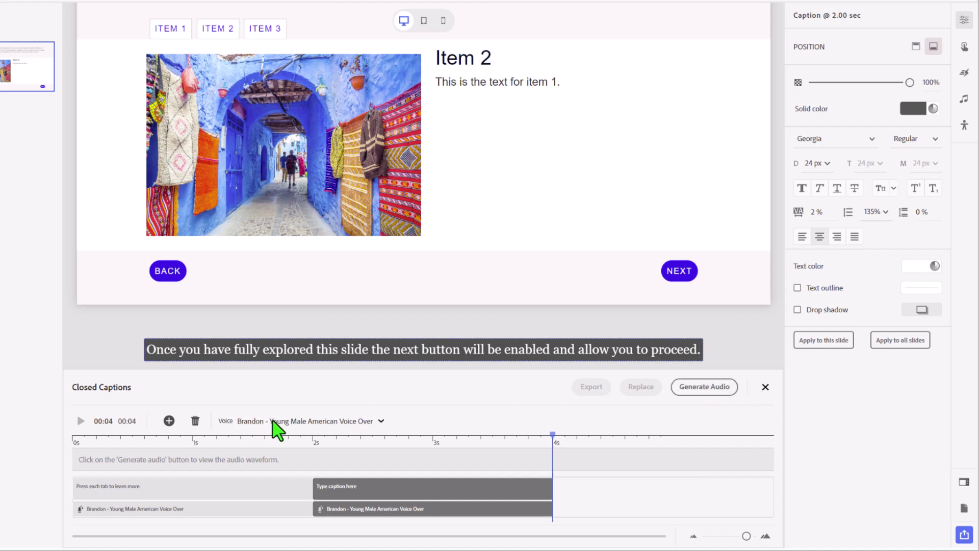
click(710, 388)
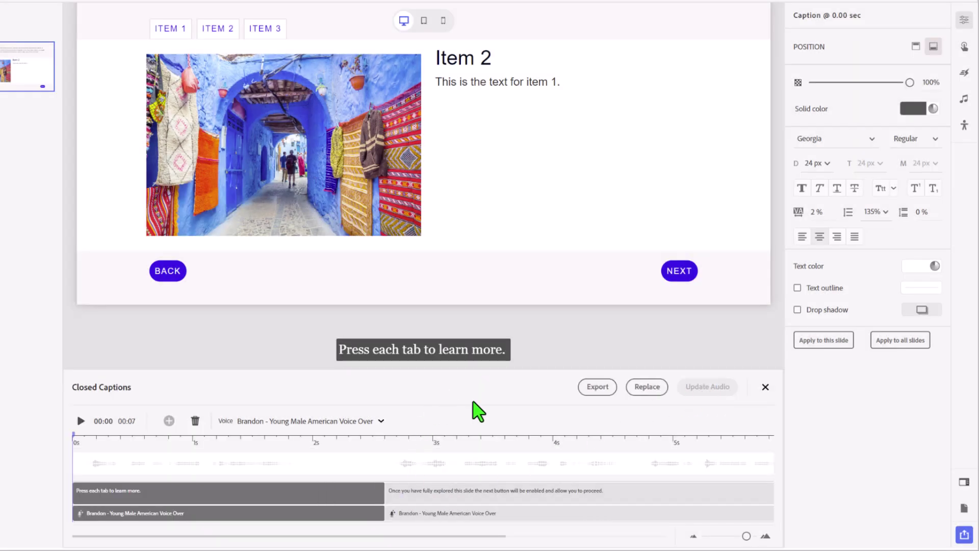
click(765, 387)
- Replace the placeholder paragraph under "Click to reveal" with the full two-sentence narration text about pressing each tab and proceeding
click(332, 135)
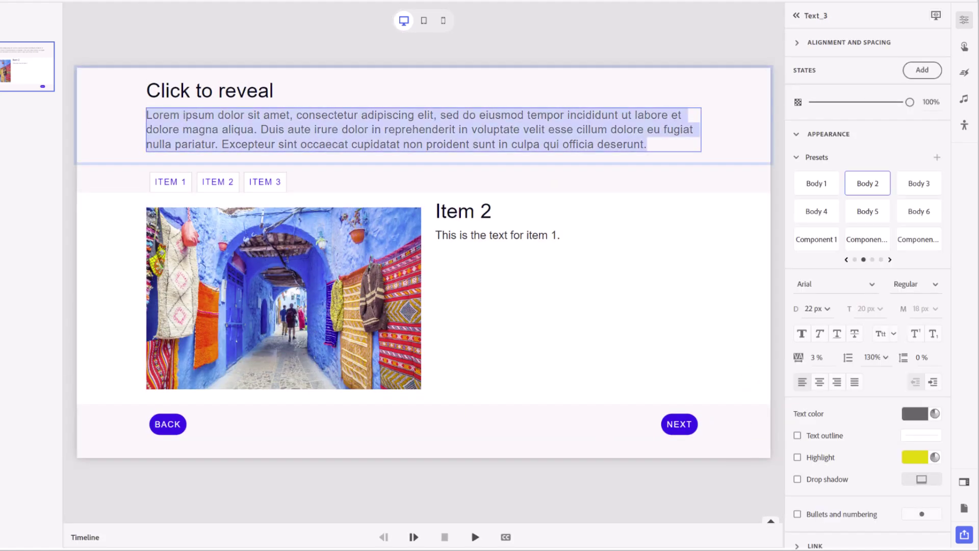
double_click(359, 142)
key(ctrl+v)
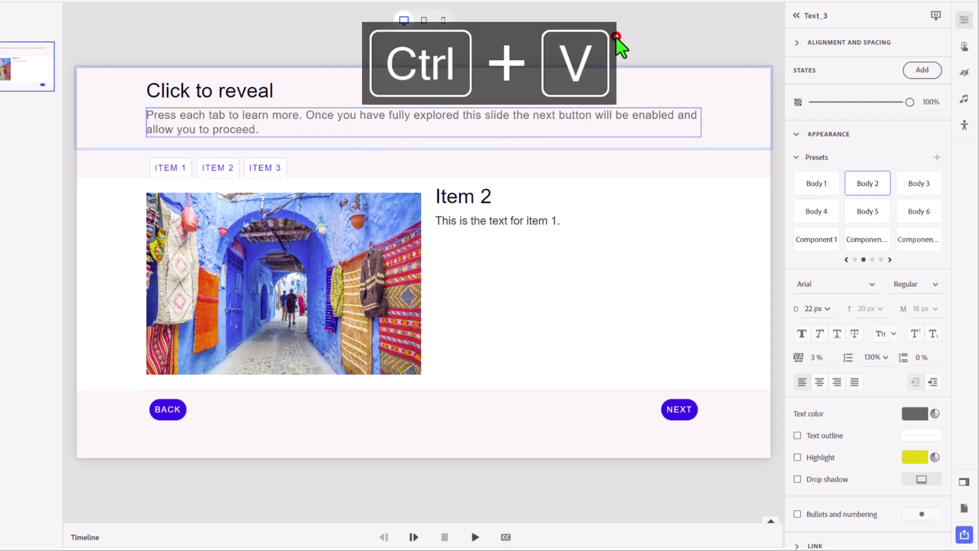
click(634, 48)
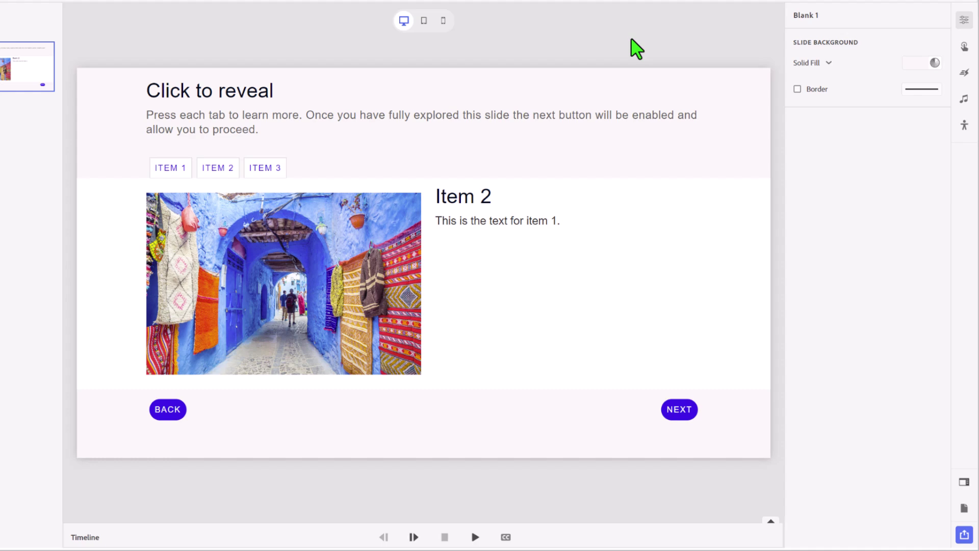
- Add a click/tap interaction to the Item 1 button that pauses the timeline
click(174, 168)
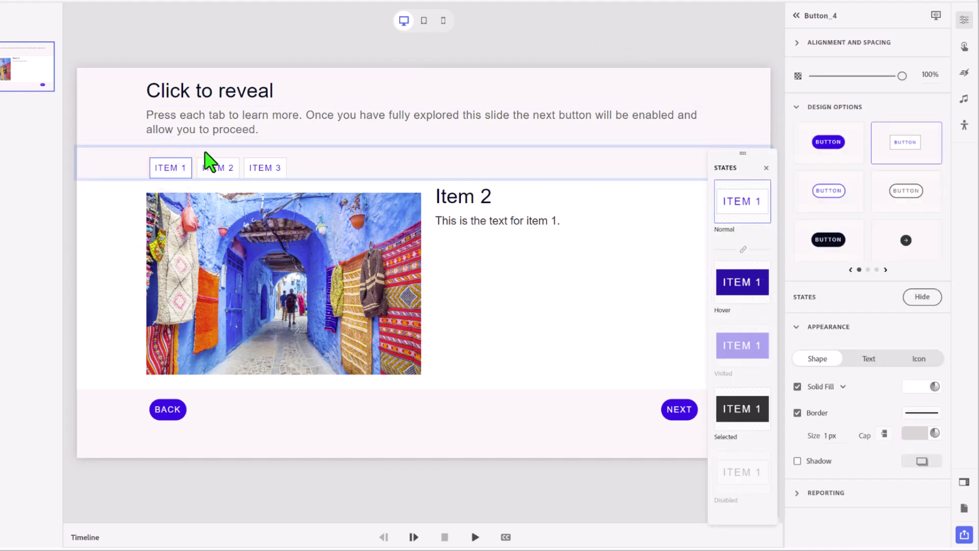
click(964, 48)
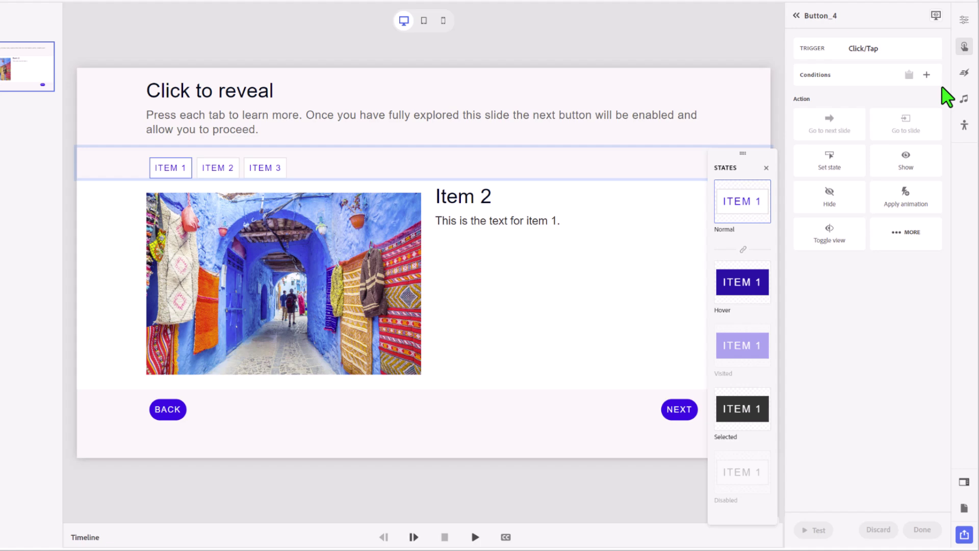
click(898, 251)
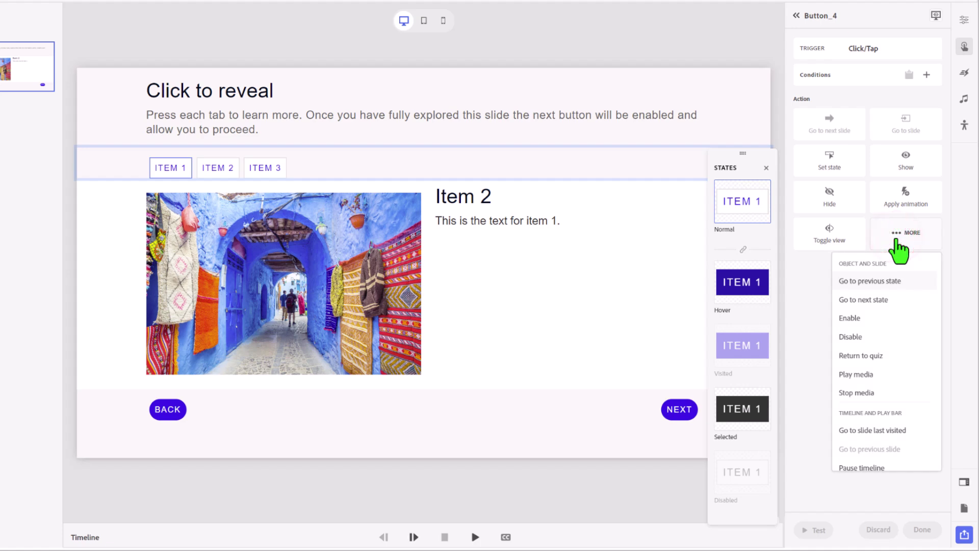
scroll(893, 347, down, 1)
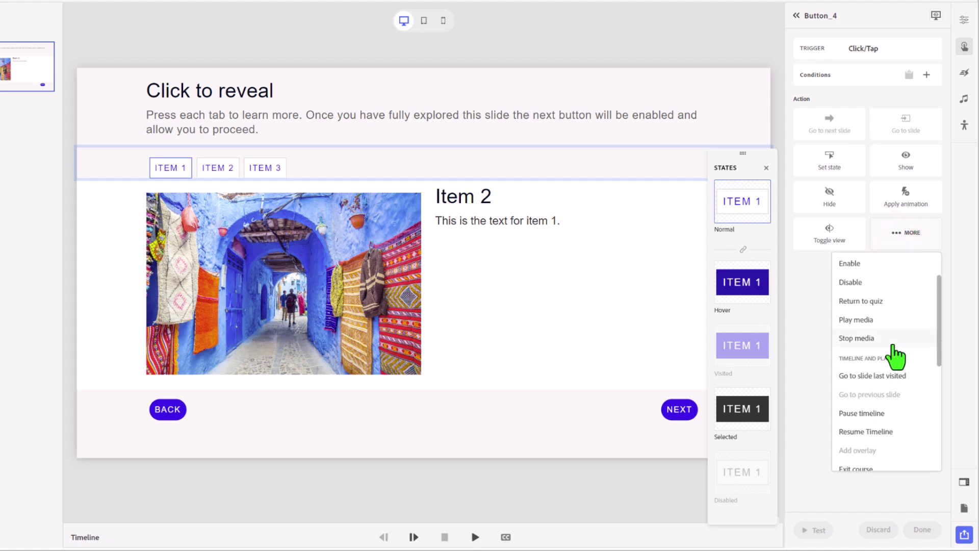
click(872, 414)
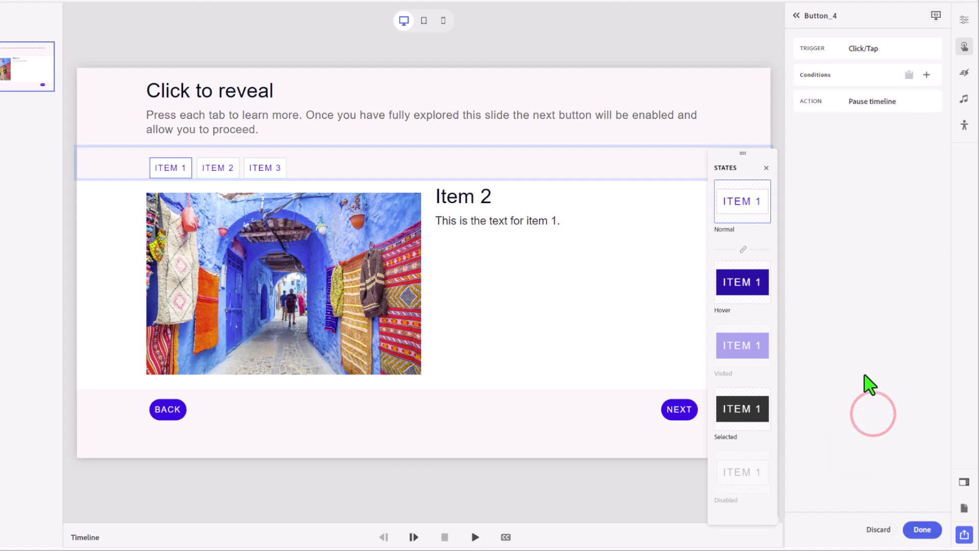
click(938, 529)
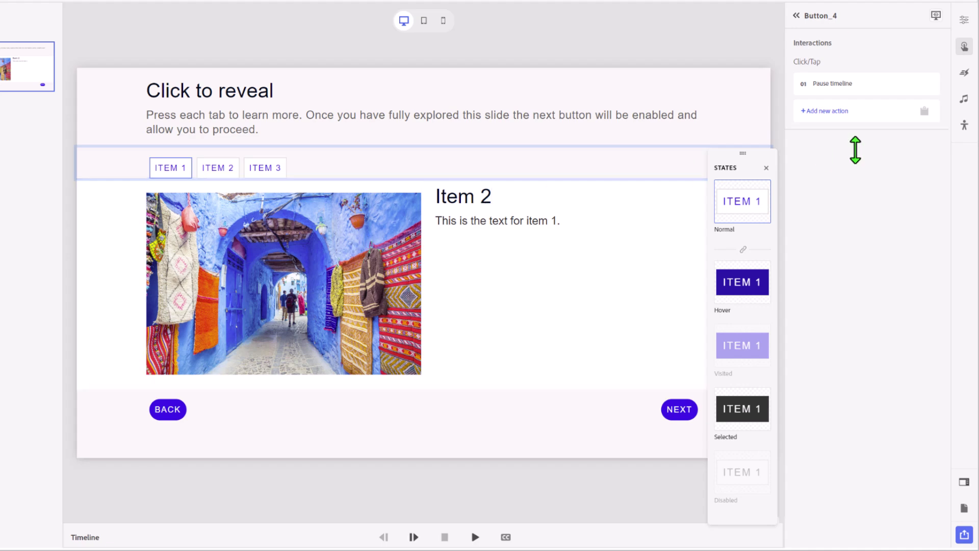
- Add a Set state action to the Item 1 button that switches the AdobeStock image to Default_State
click(827, 112)
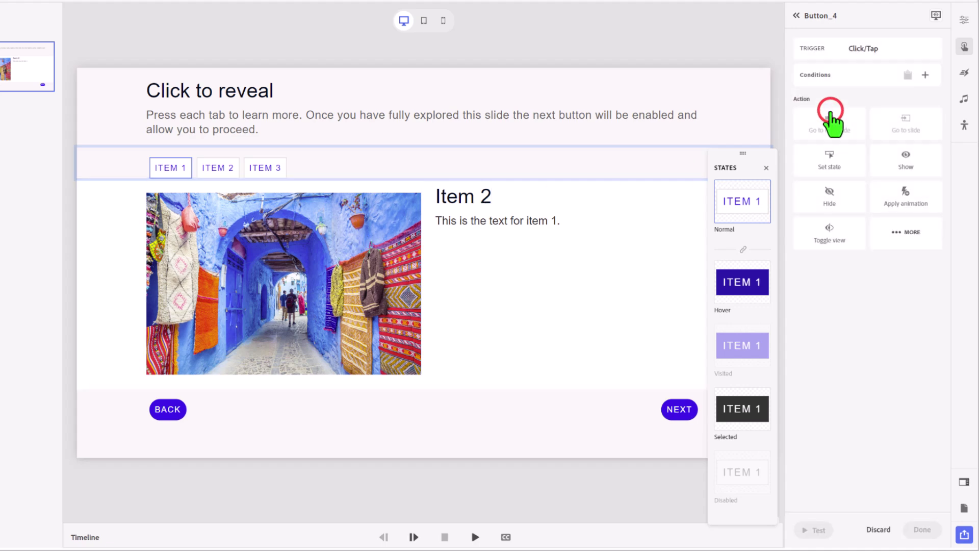
click(829, 162)
click(830, 164)
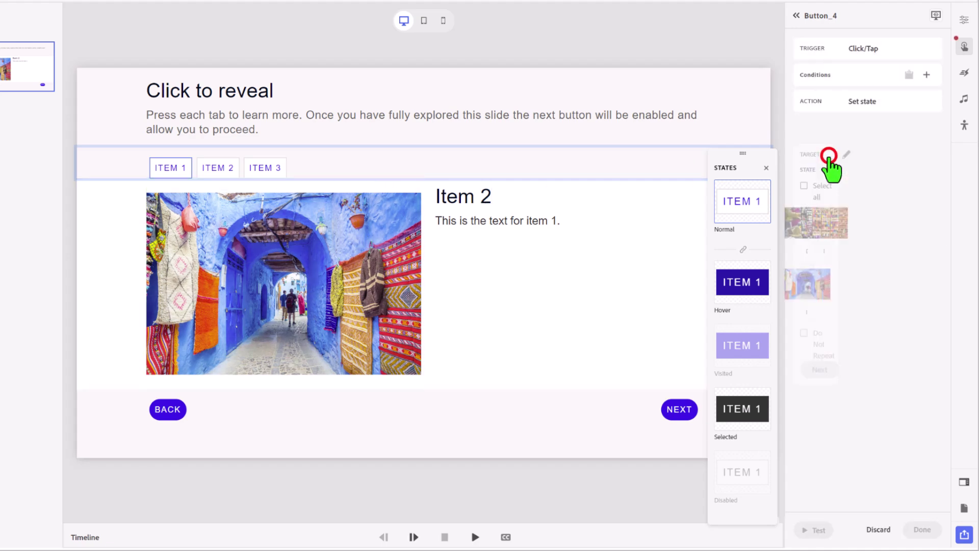
click(859, 173)
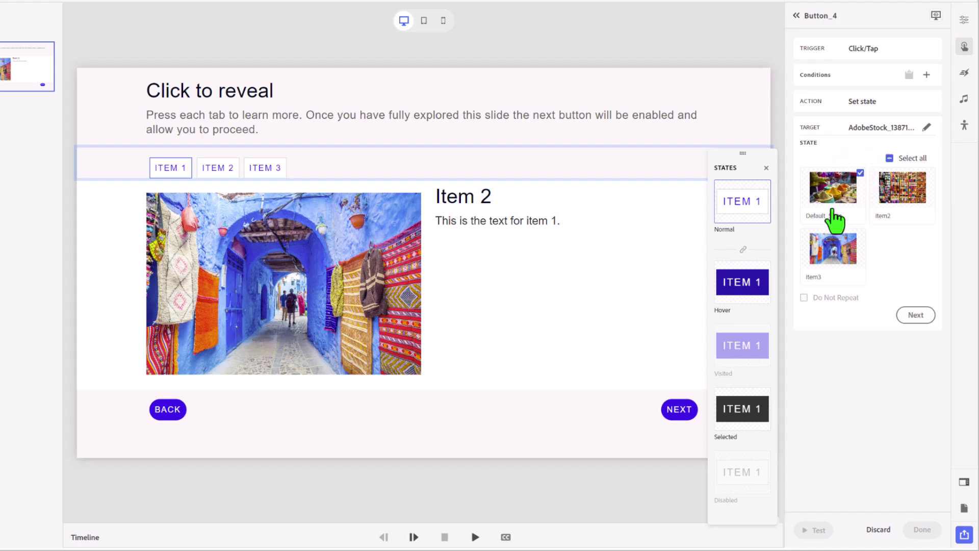
click(924, 316)
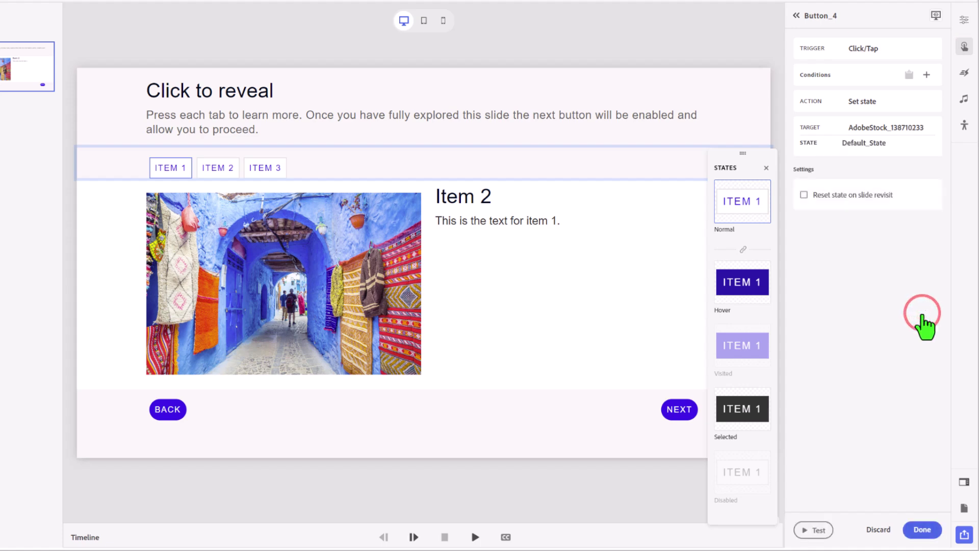
click(923, 531)
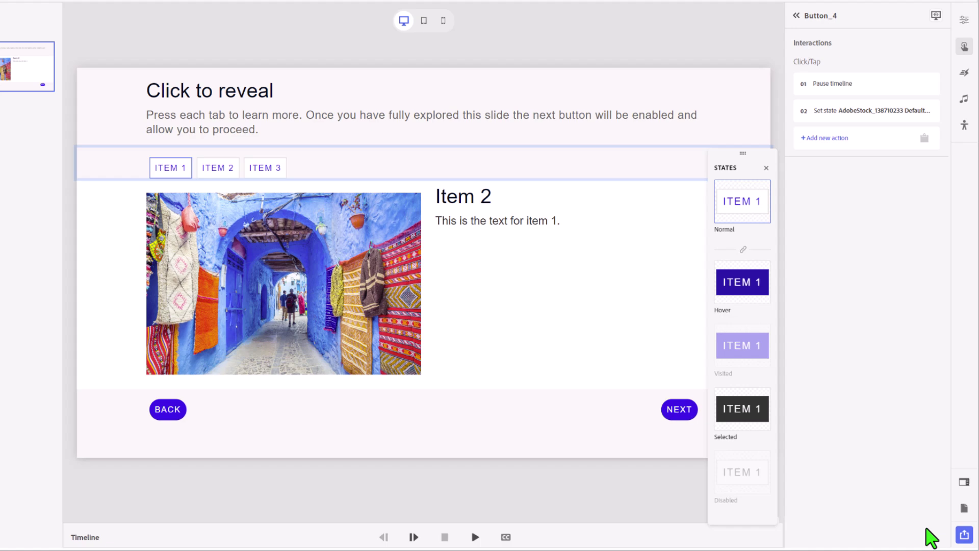
- Add a Set state action to the Item 1 button that switches the heading Text_4 to Default_State
click(824, 135)
click(834, 163)
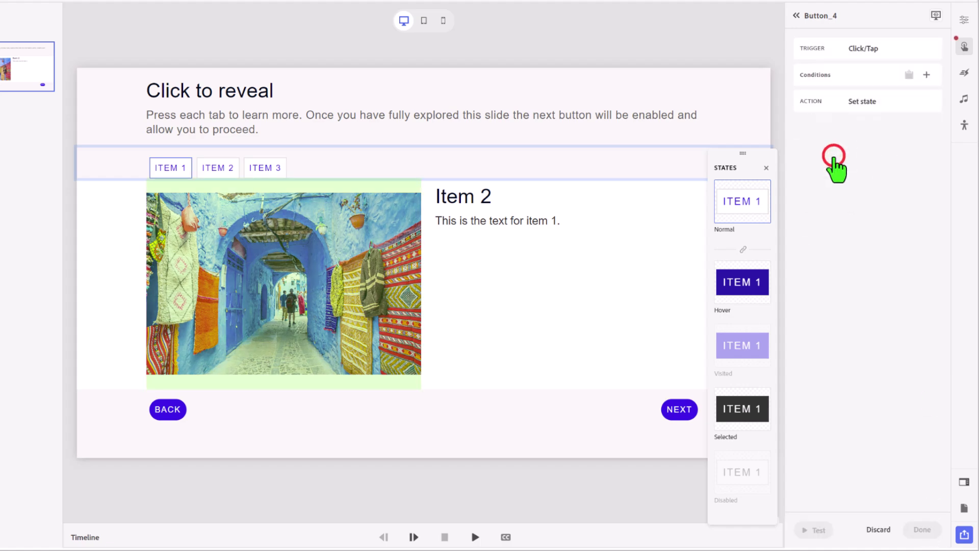
click(909, 159)
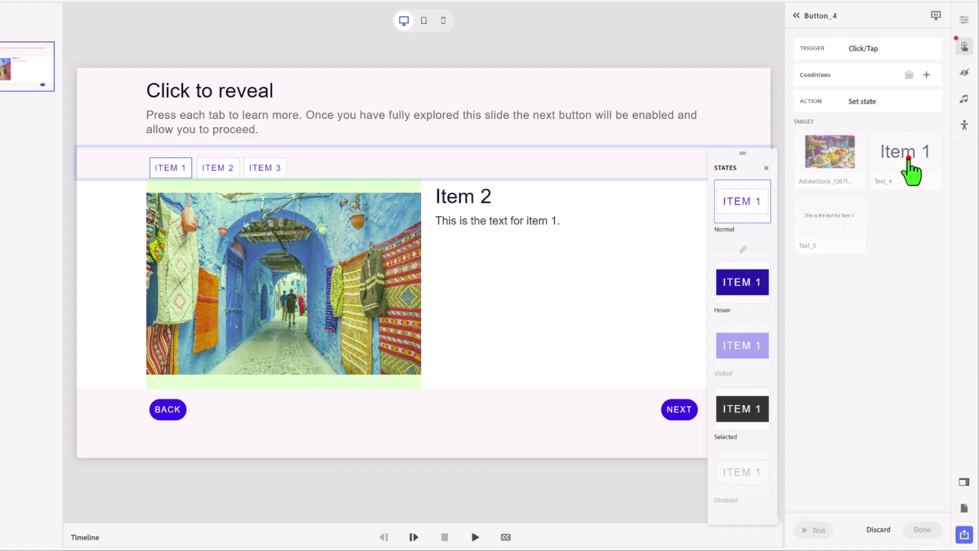
click(832, 184)
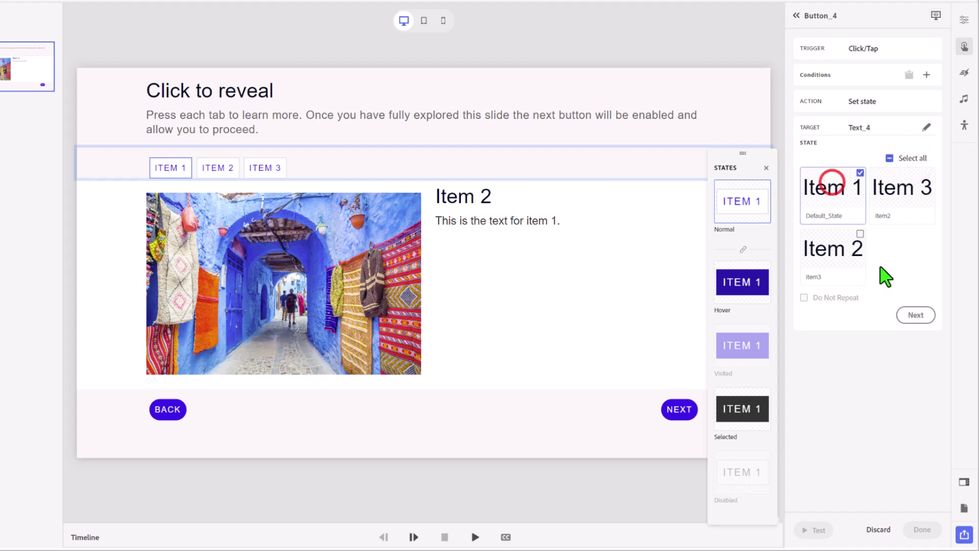
click(917, 315)
click(921, 529)
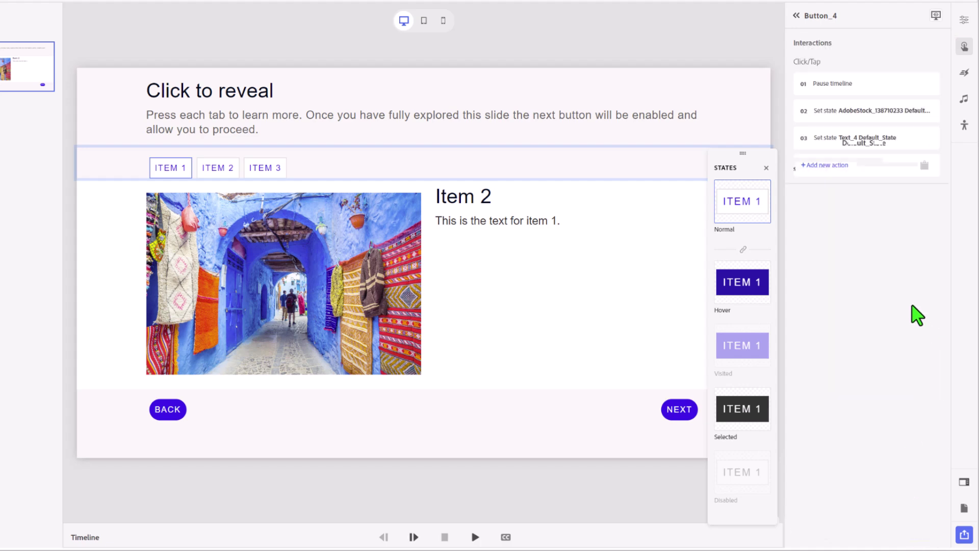
- Add a Set state action to the Item 1 button that switches the body text Text_5 to Default_State
click(827, 166)
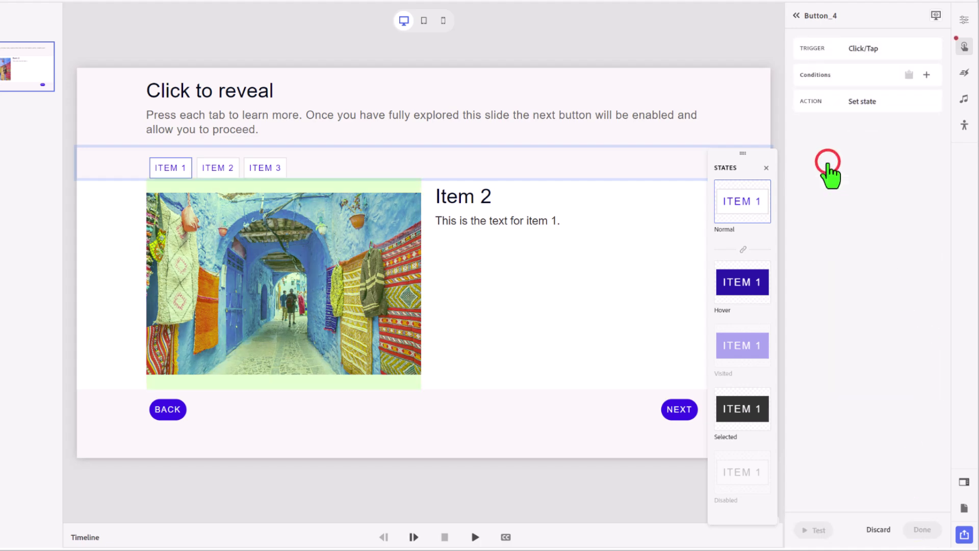
click(830, 230)
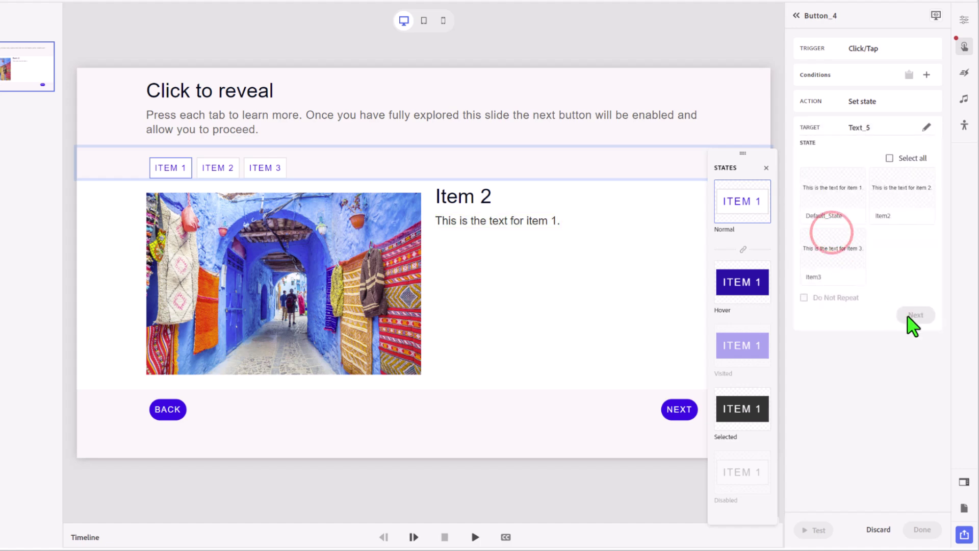
click(835, 201)
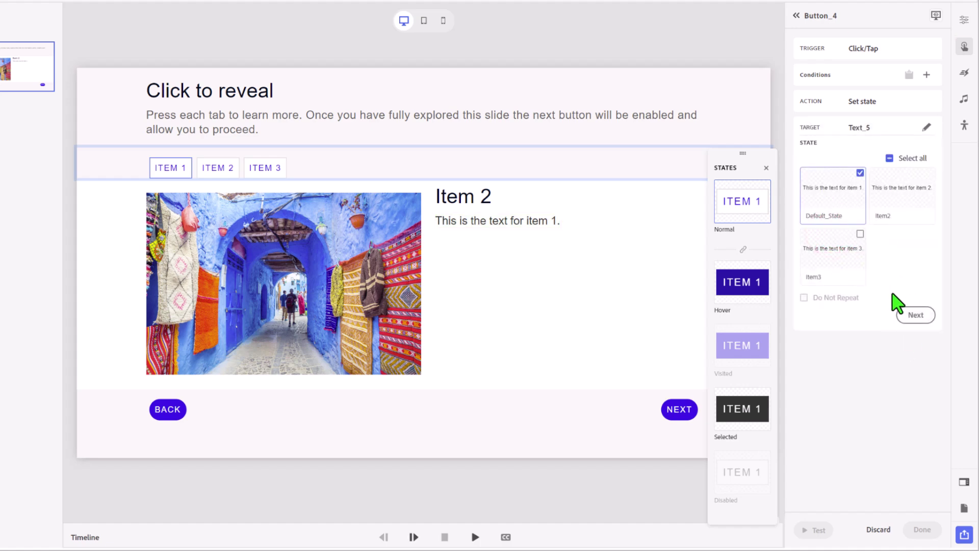
click(909, 312)
click(923, 529)
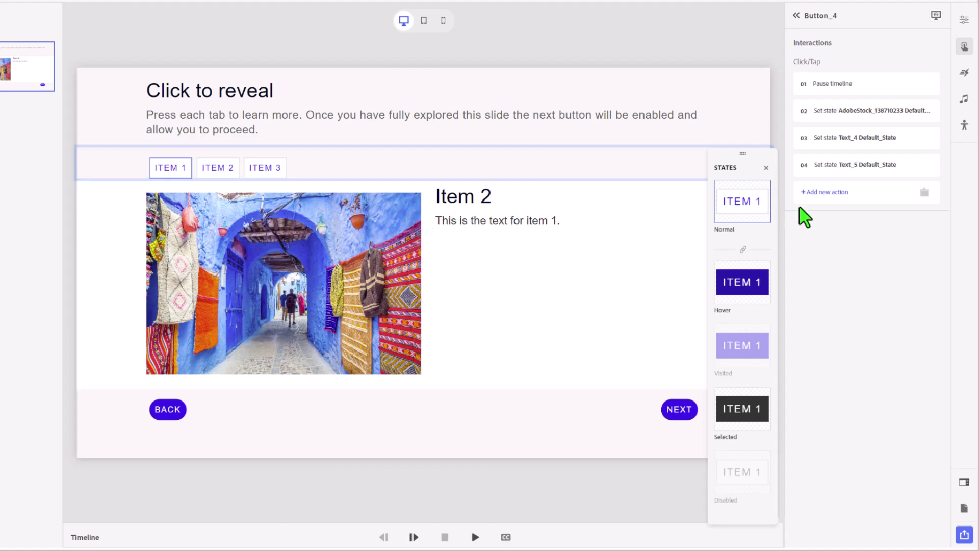
- Add a Show action to the Item 1 button targeting the AdobeStock image, Text_4 and Text_5, without animation
click(836, 193)
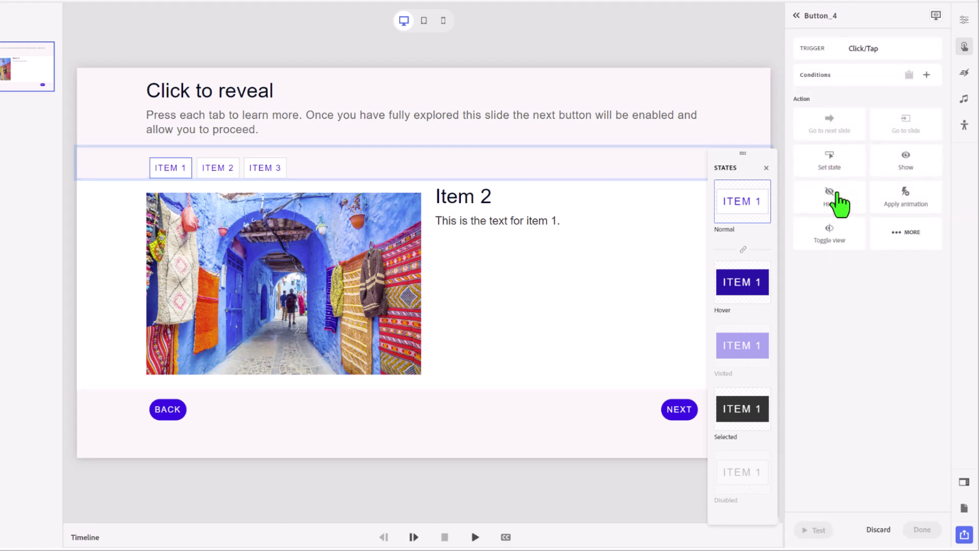
click(912, 162)
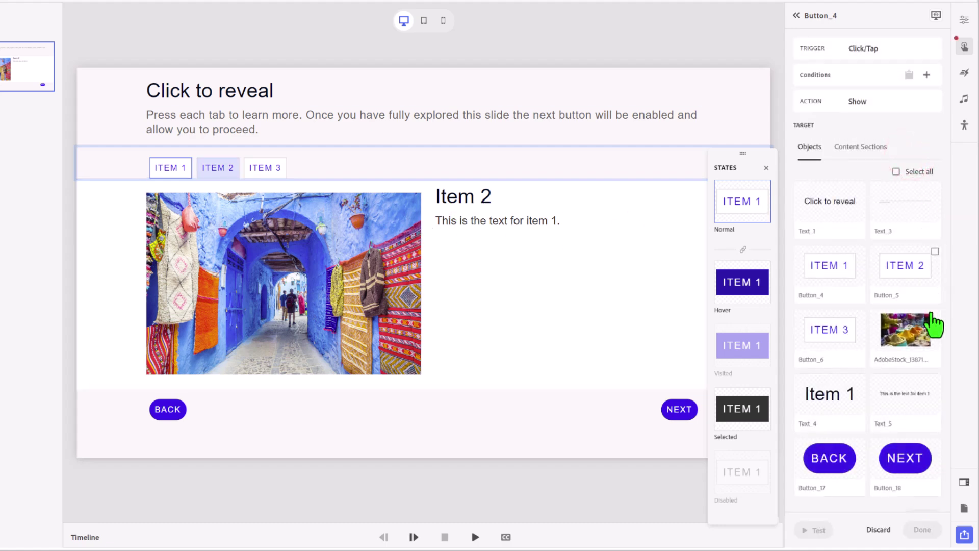
click(935, 315)
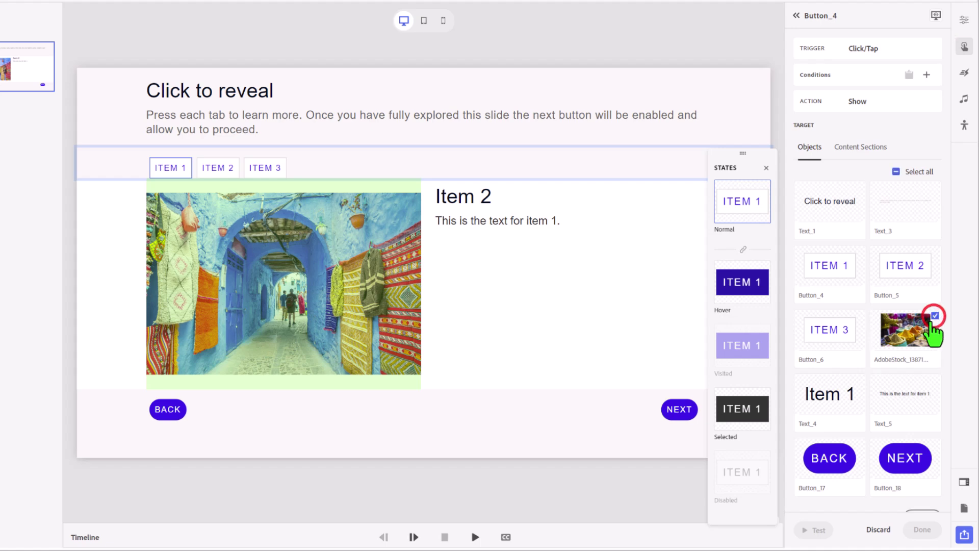
click(859, 380)
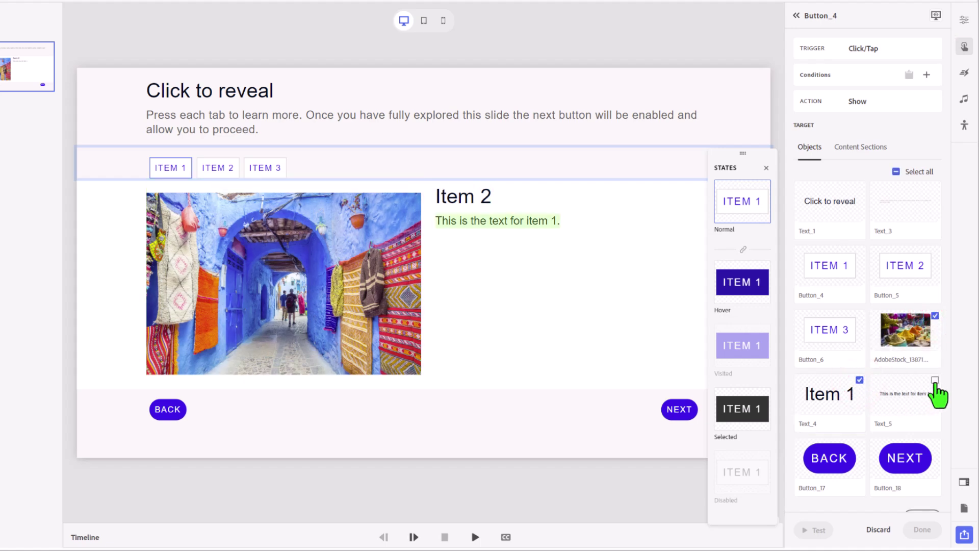
click(935, 380)
scroll(927, 494, down, 1)
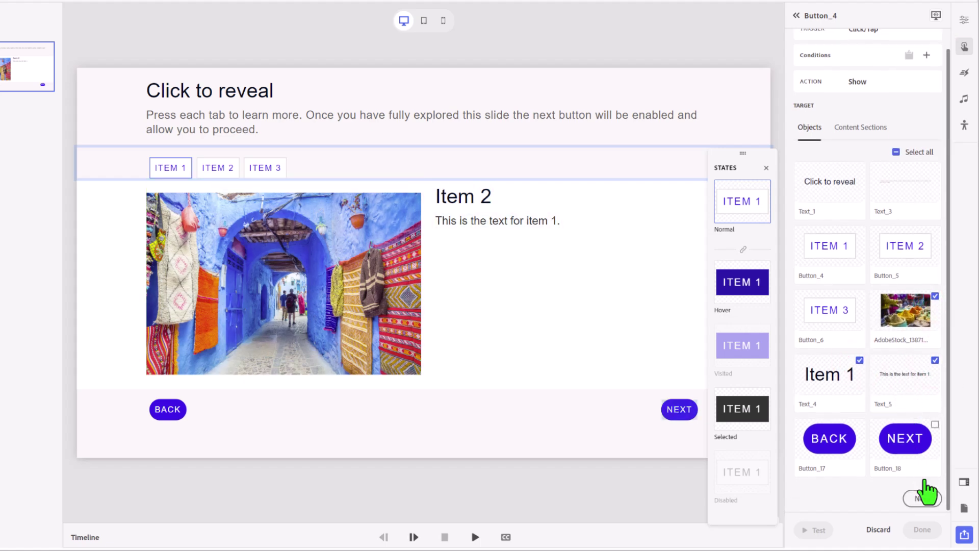
click(927, 499)
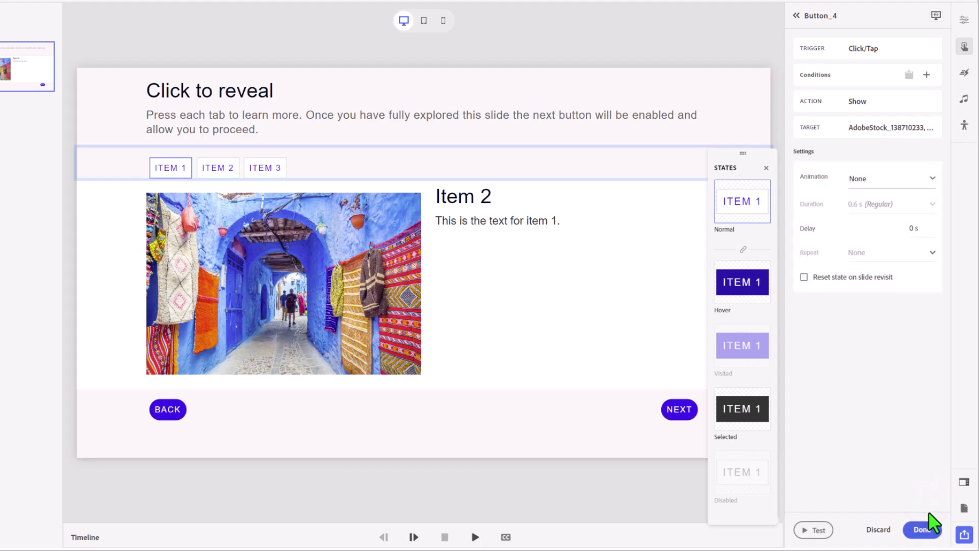
click(928, 527)
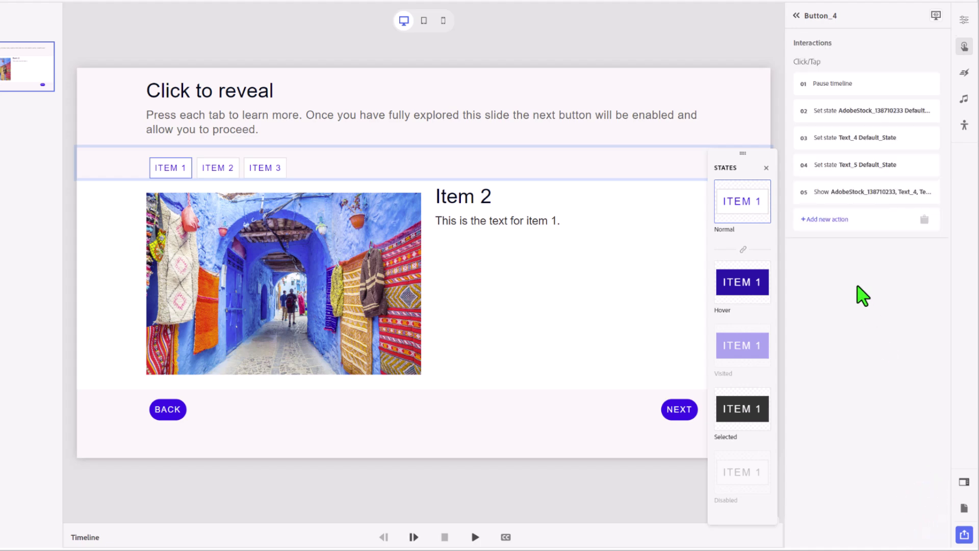
- Add a Stop media action to the Item 1 button's click/tap interactions
click(842, 220)
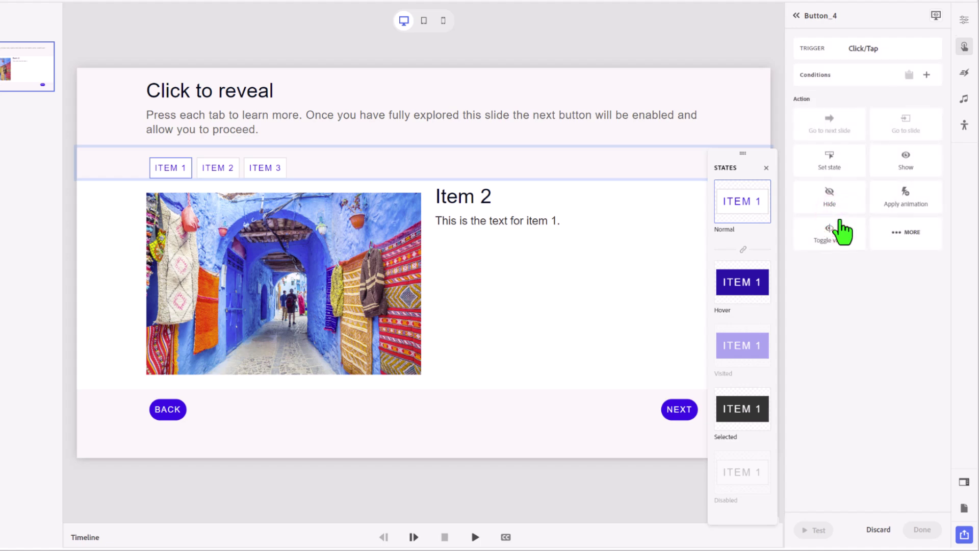
click(911, 233)
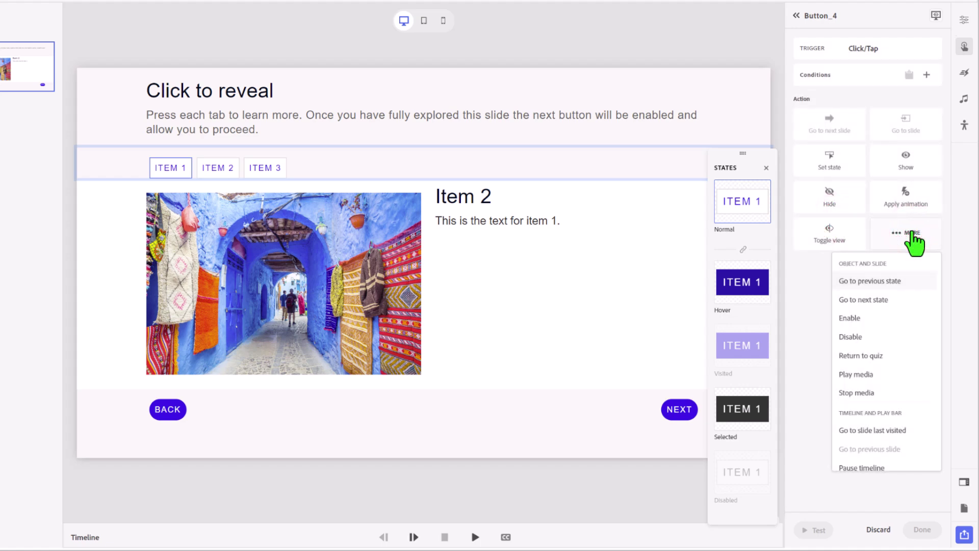
click(893, 394)
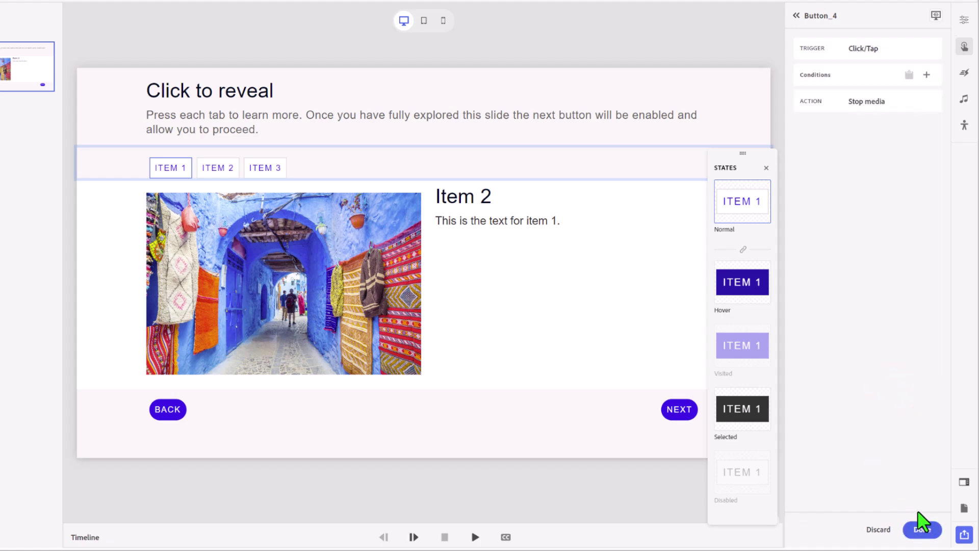
click(935, 530)
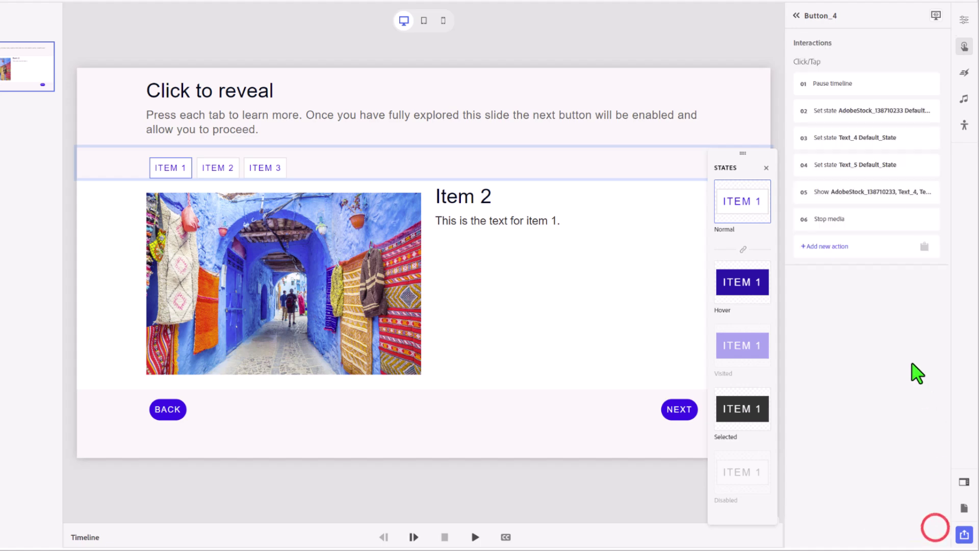
- Add a Play media action to the Item 1 button that plays the audio file Text to Audio2.mp3
click(817, 249)
click(904, 232)
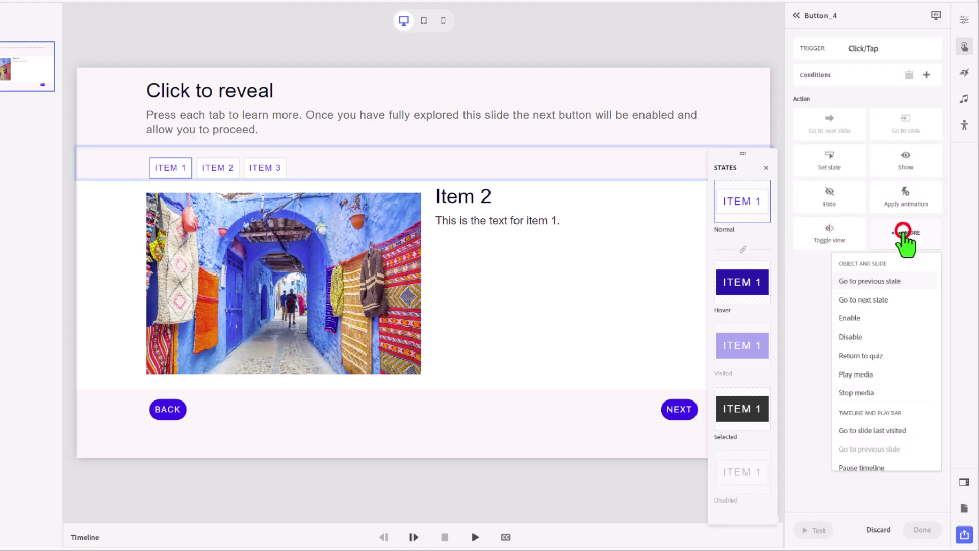
click(897, 375)
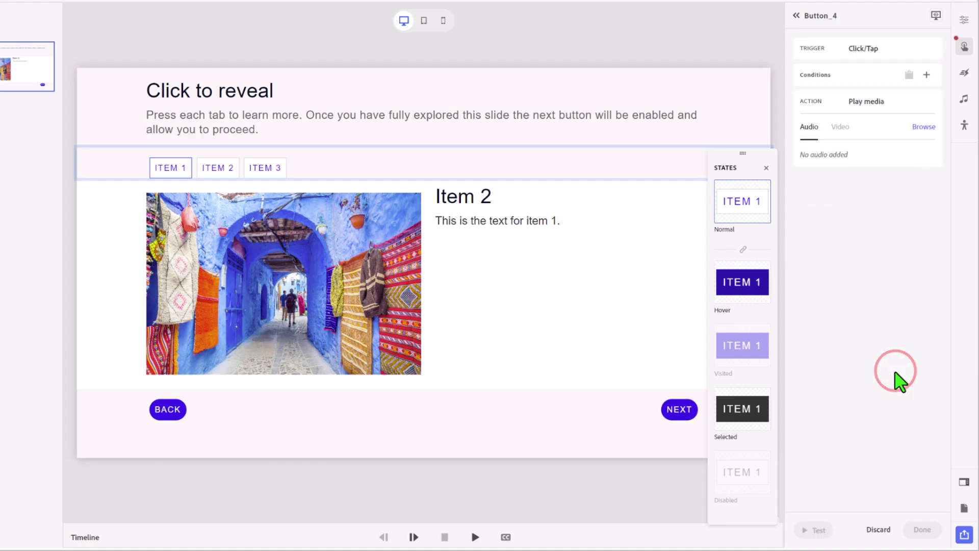
click(924, 127)
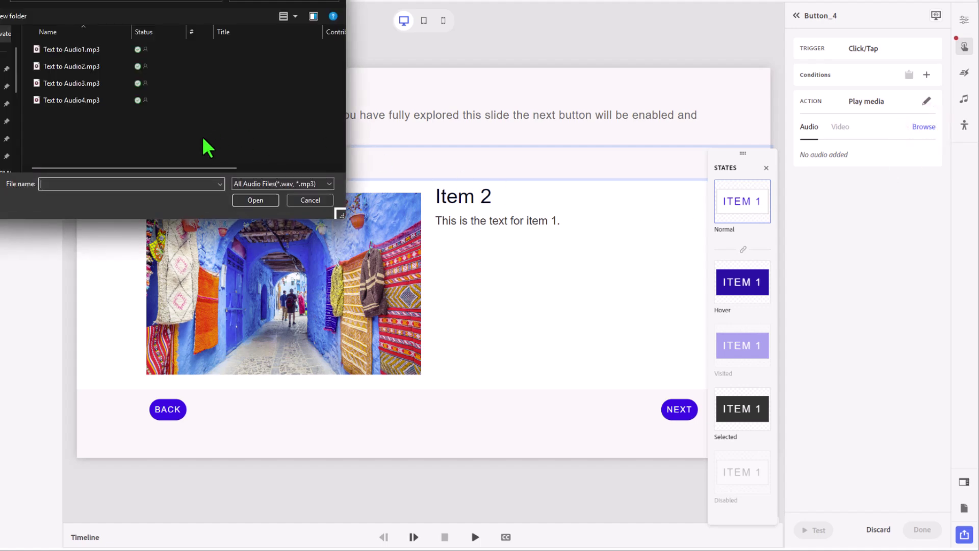
click(69, 66)
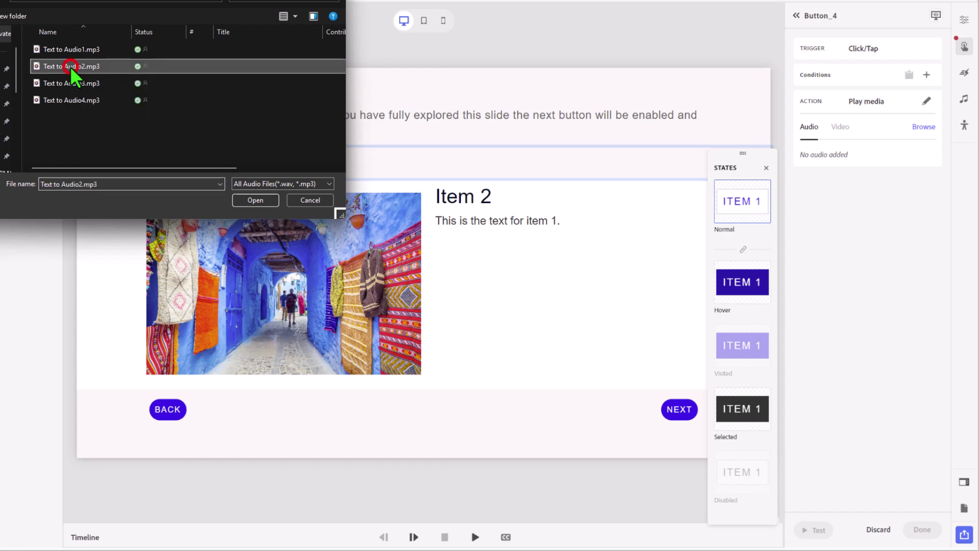
click(257, 201)
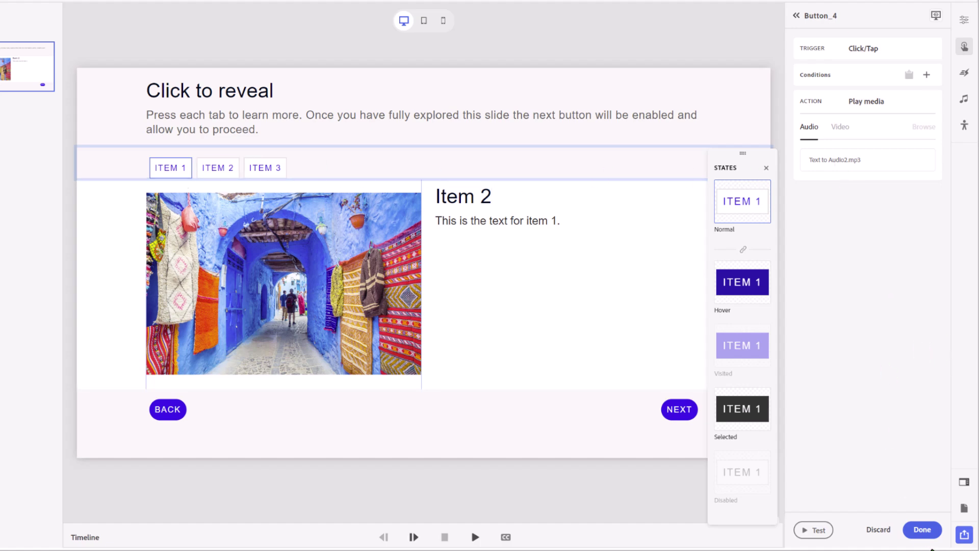
click(922, 529)
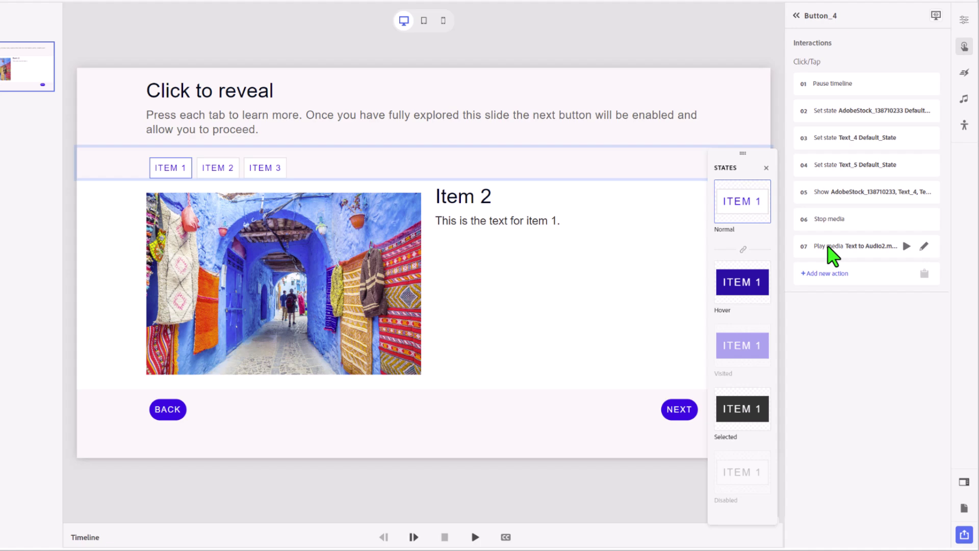
- Group all seven click/tap actions of the Item 1 button, from Pause timeline through Play media, so they run together
click(859, 84)
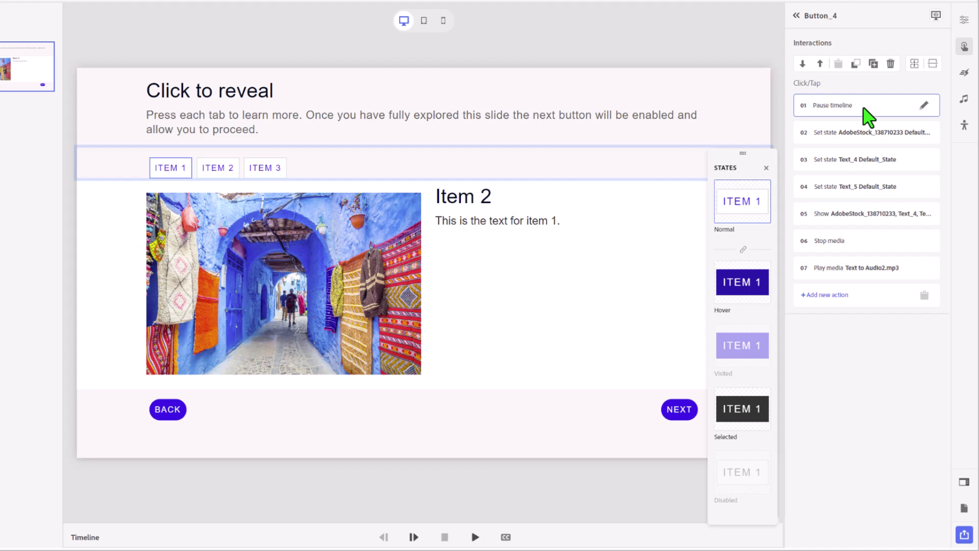
shift+click(882, 267)
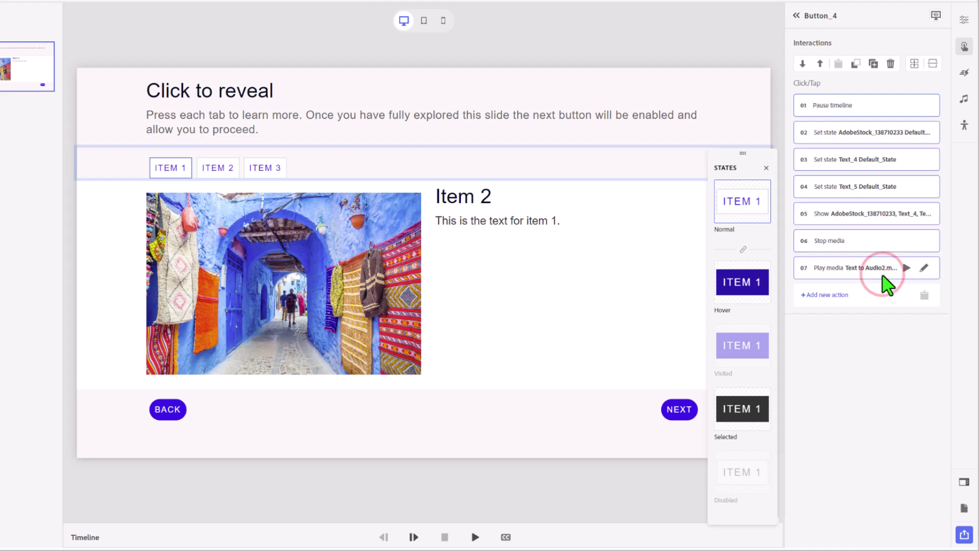
click(913, 63)
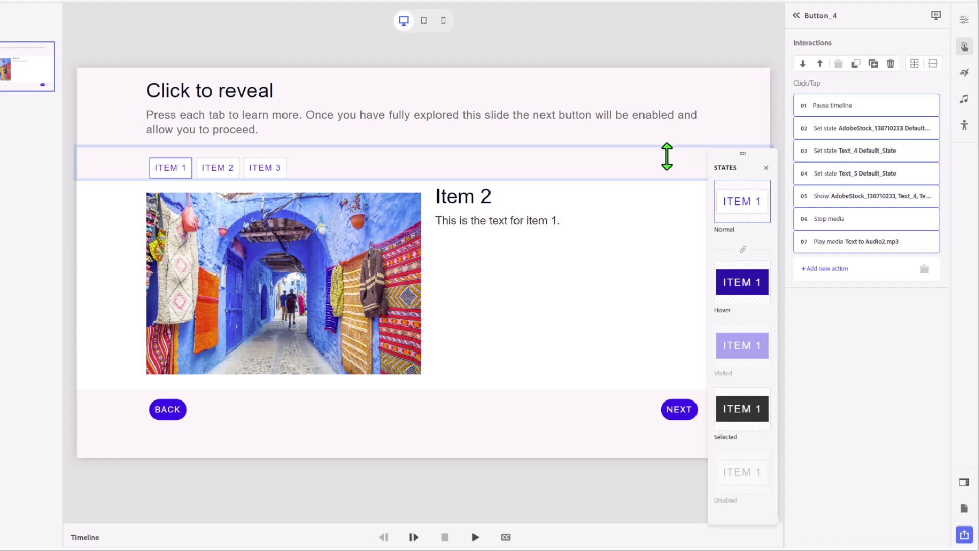
- Copy the Item 1 button's interactions and paste them onto the Item 2 and Item 3 buttons
right_click(173, 175)
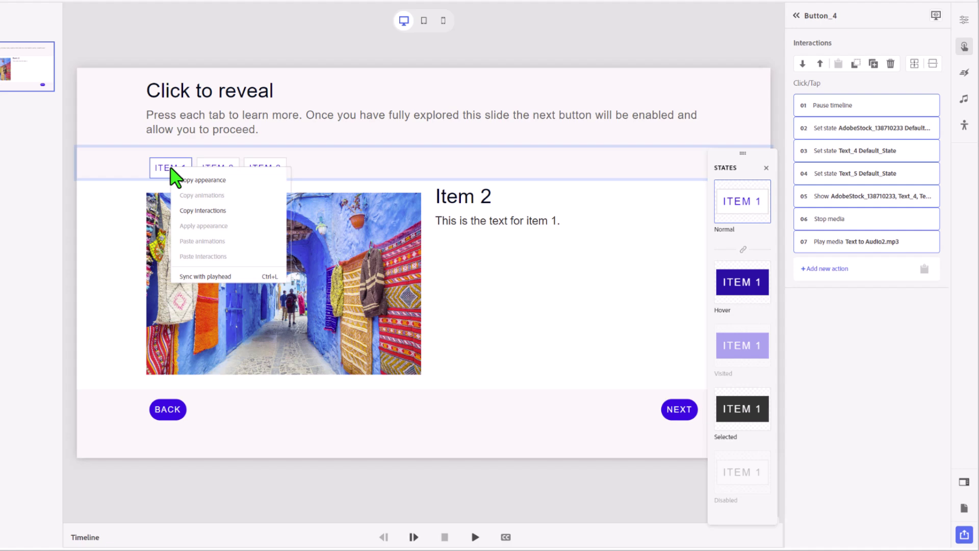
click(189, 210)
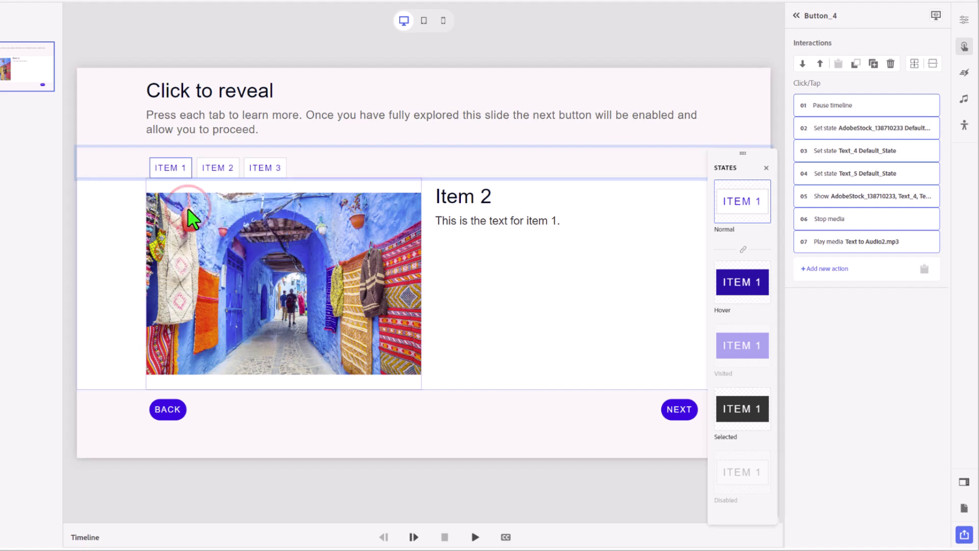
right_click(217, 168)
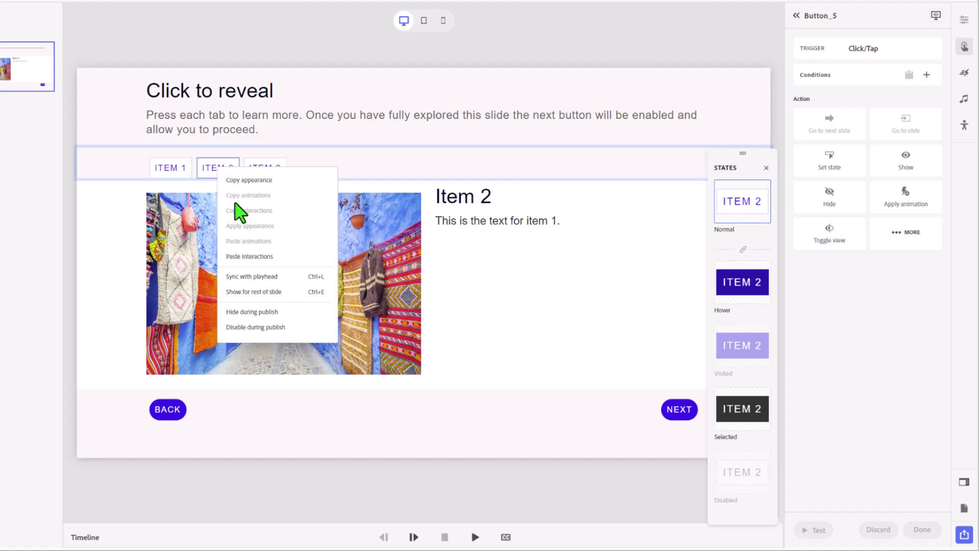
click(238, 254)
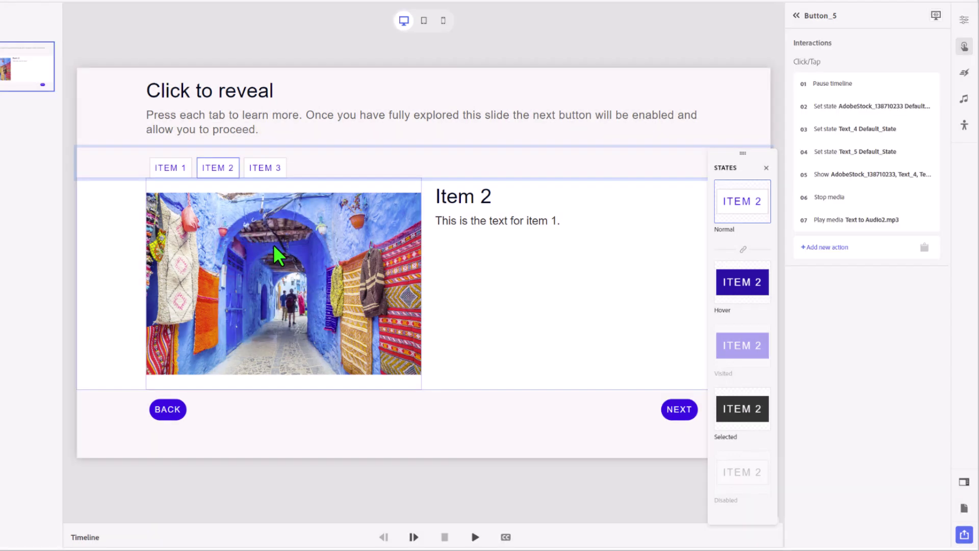
right_click(271, 176)
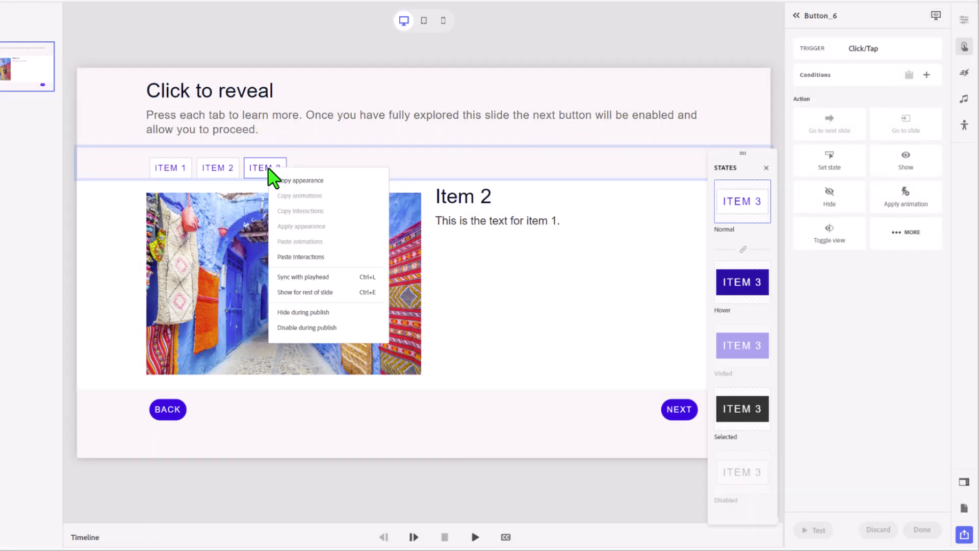
click(300, 256)
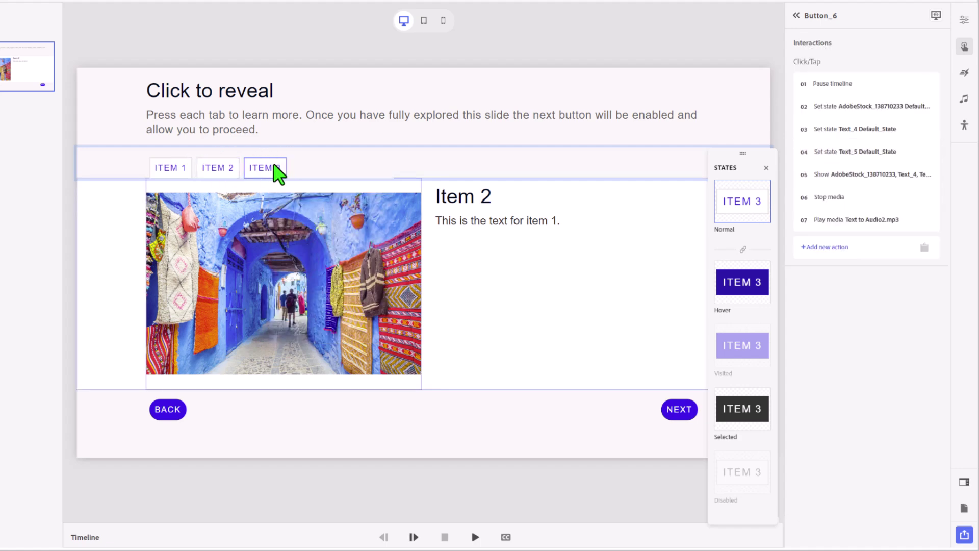
- Change the Item 2 button's Set state action for the AdobeStock image to only the Item2 state
click(225, 166)
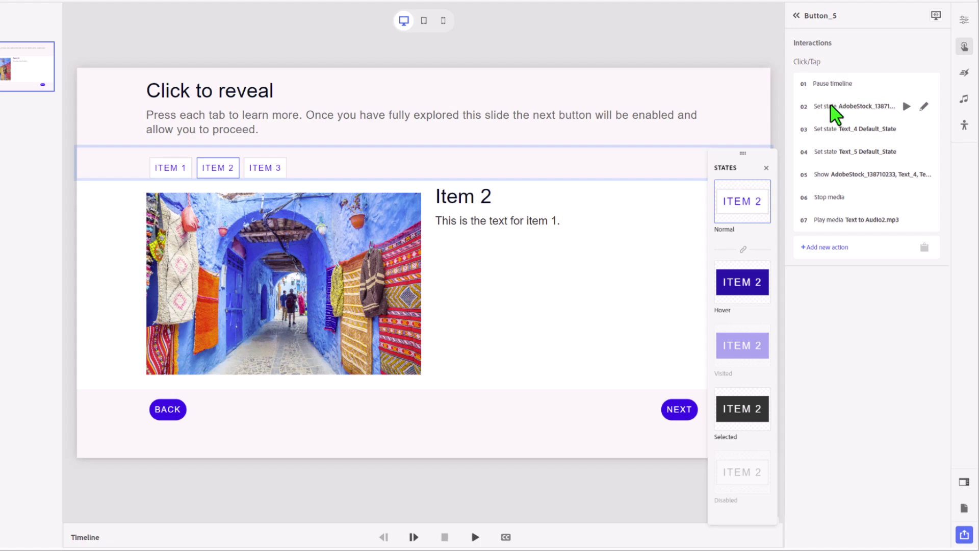
click(923, 107)
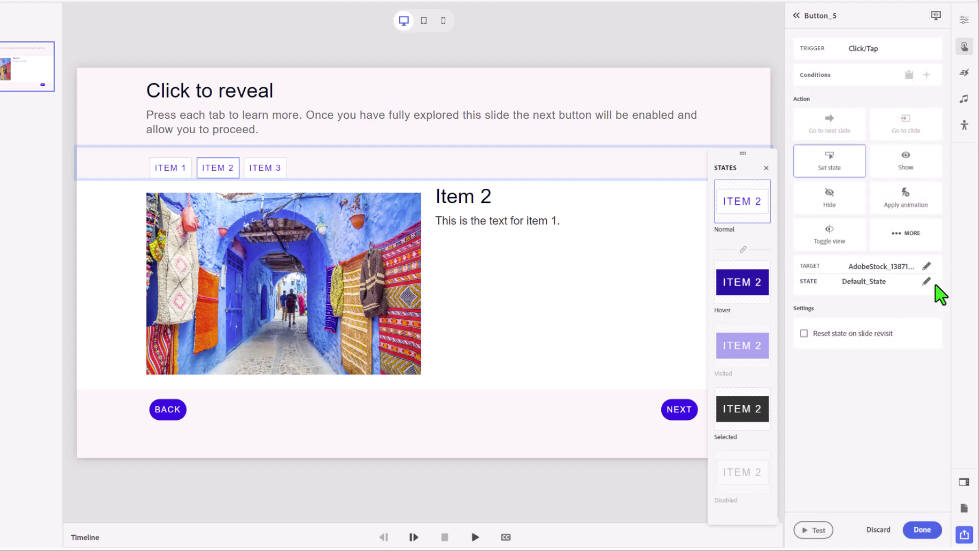
click(927, 281)
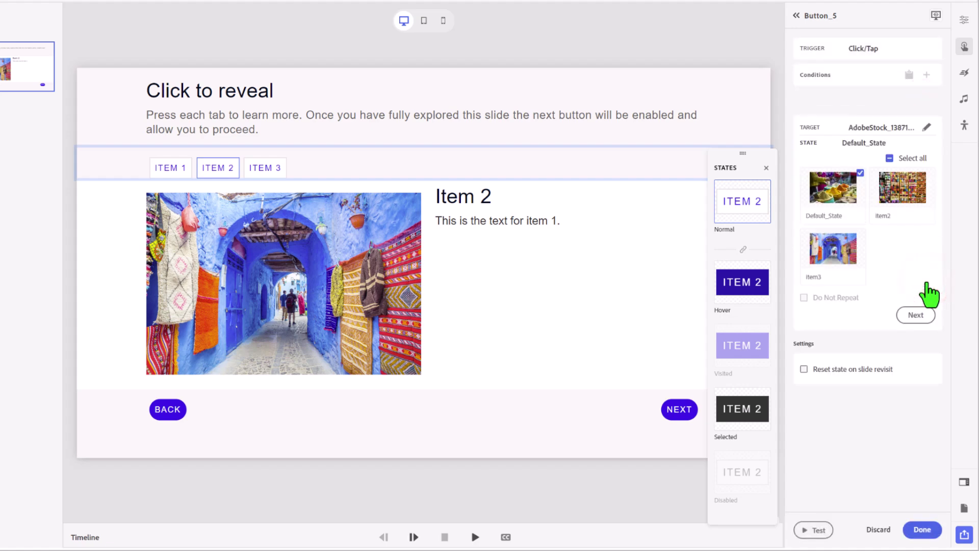
click(928, 173)
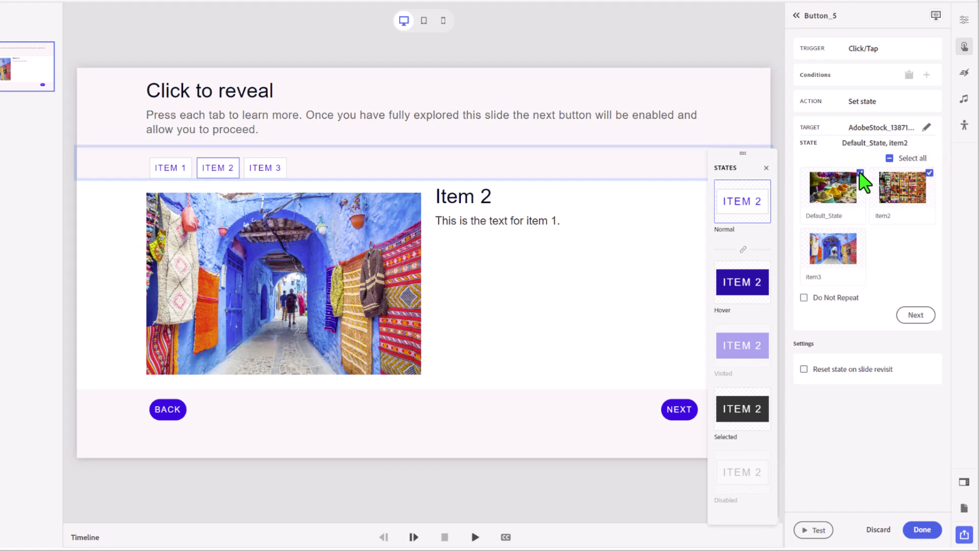
click(860, 172)
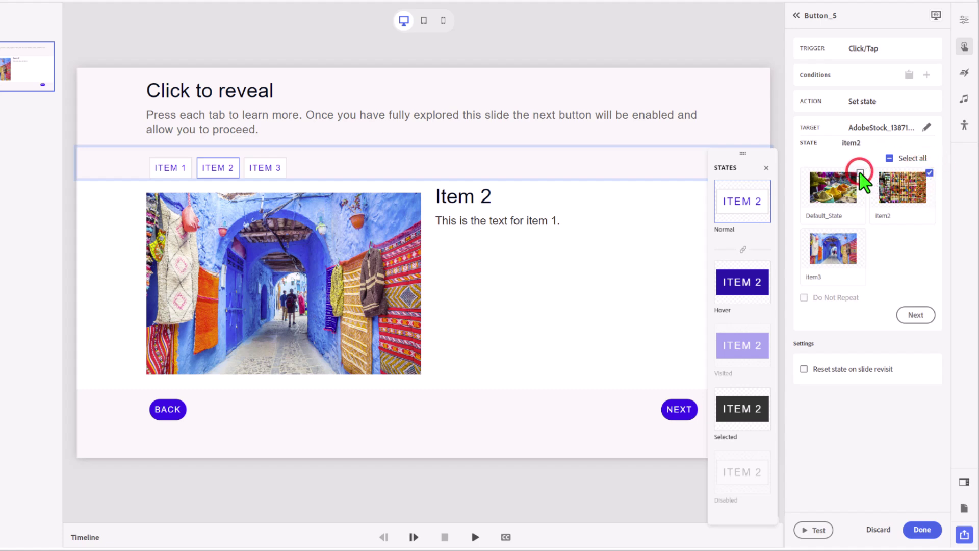
click(919, 315)
click(923, 530)
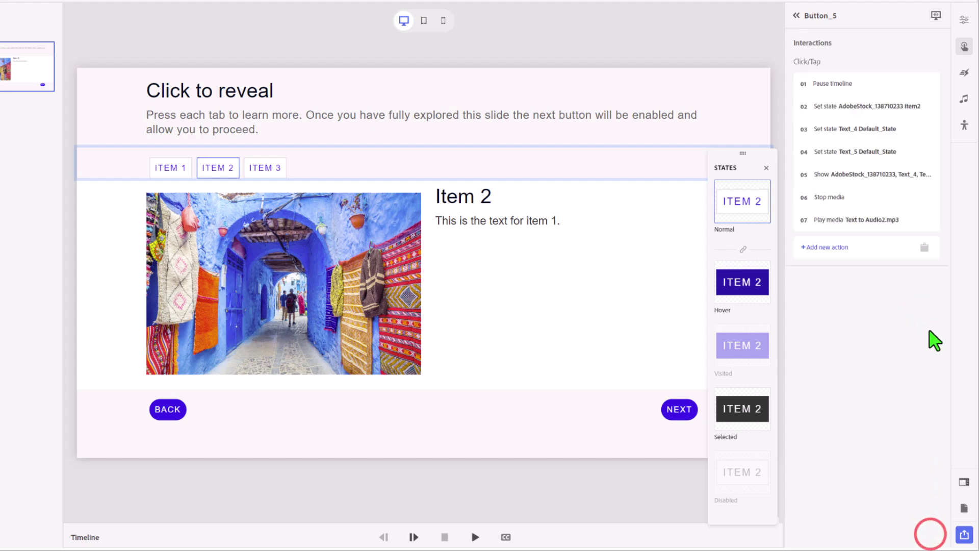
- Change the Item 2 button's Set state action for Text_4 to the Item3 state, whose heading reads "Item 2"
click(926, 129)
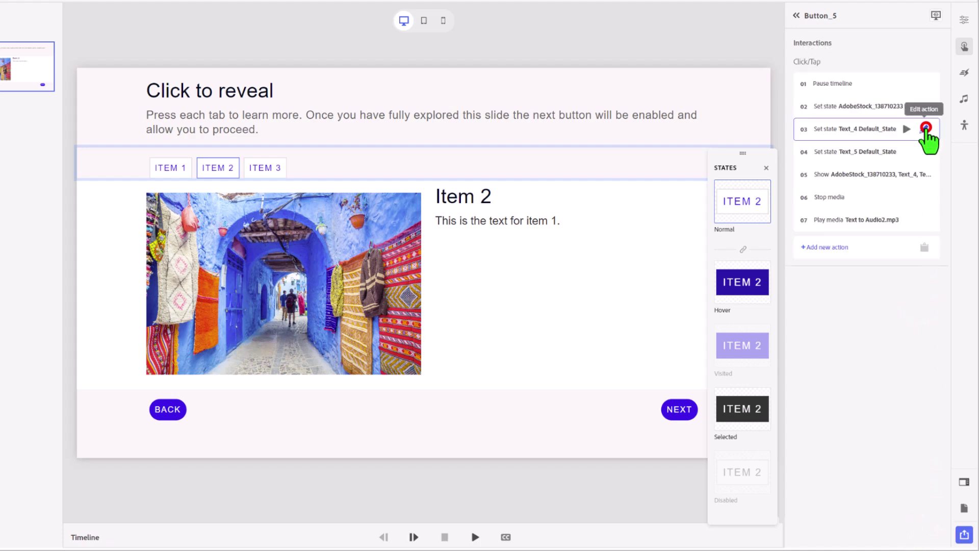
click(927, 281)
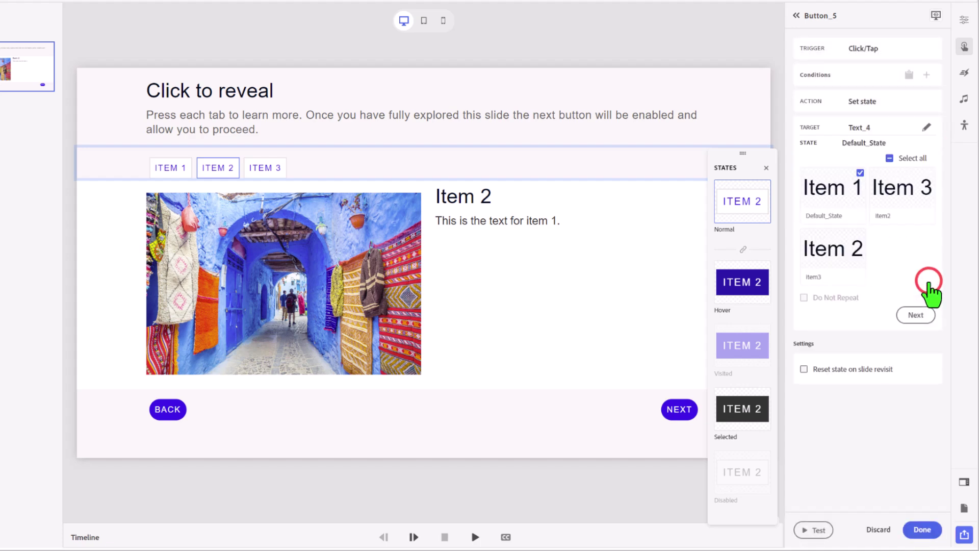
click(859, 174)
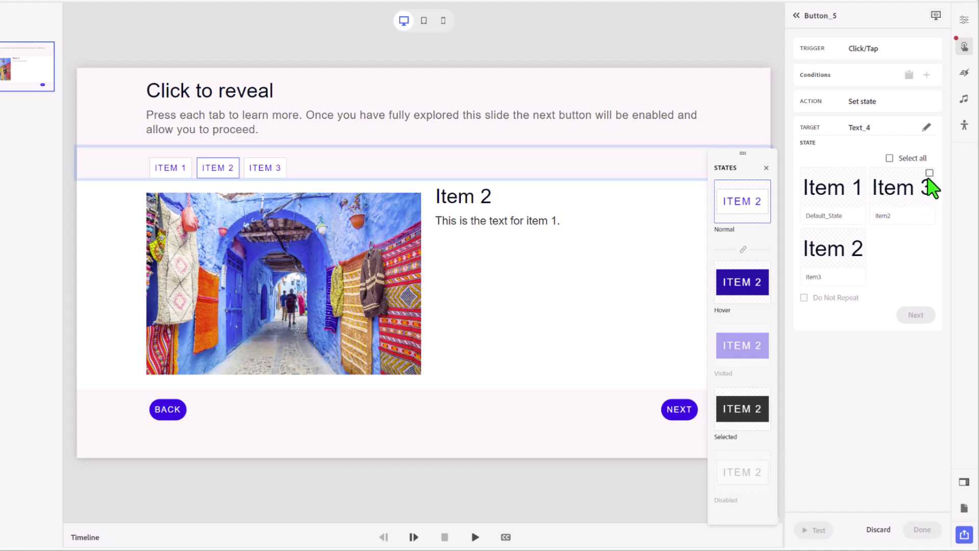
click(861, 234)
click(918, 315)
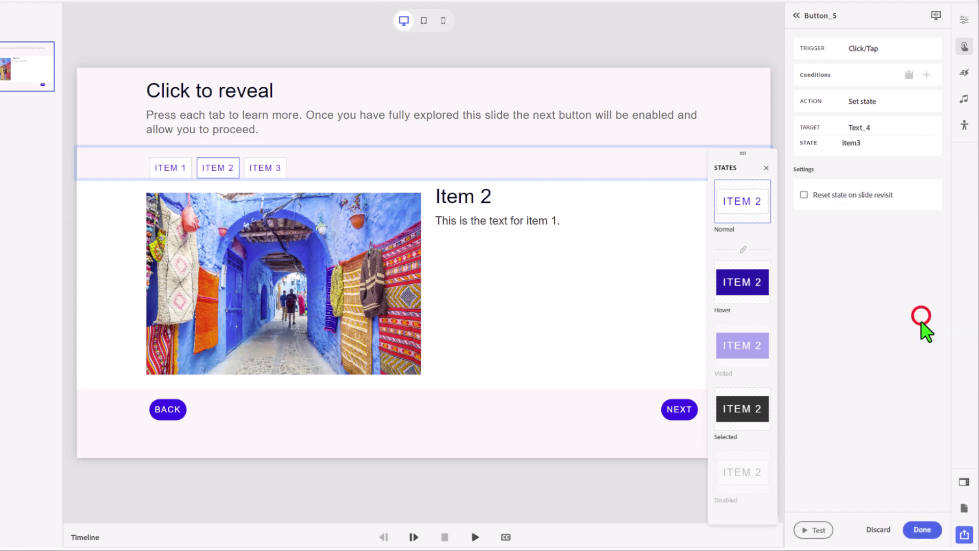
click(926, 530)
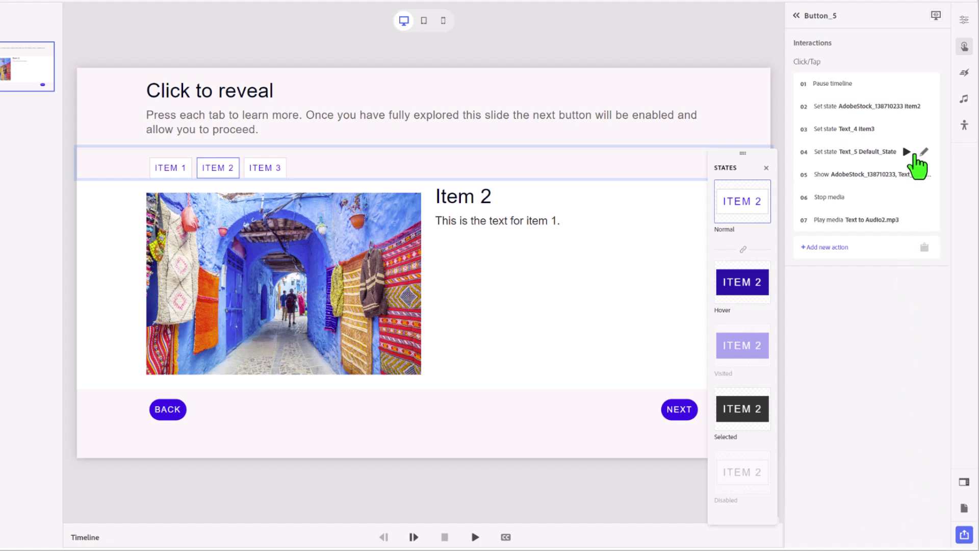
- Change the Item 2 button's Set state action for the body text Text_5 to the Item2 state
click(923, 151)
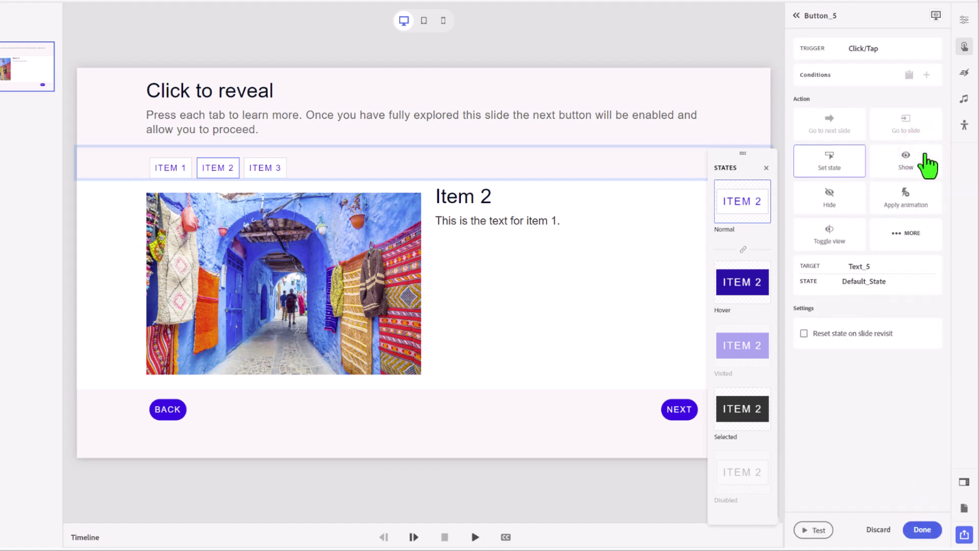
click(925, 281)
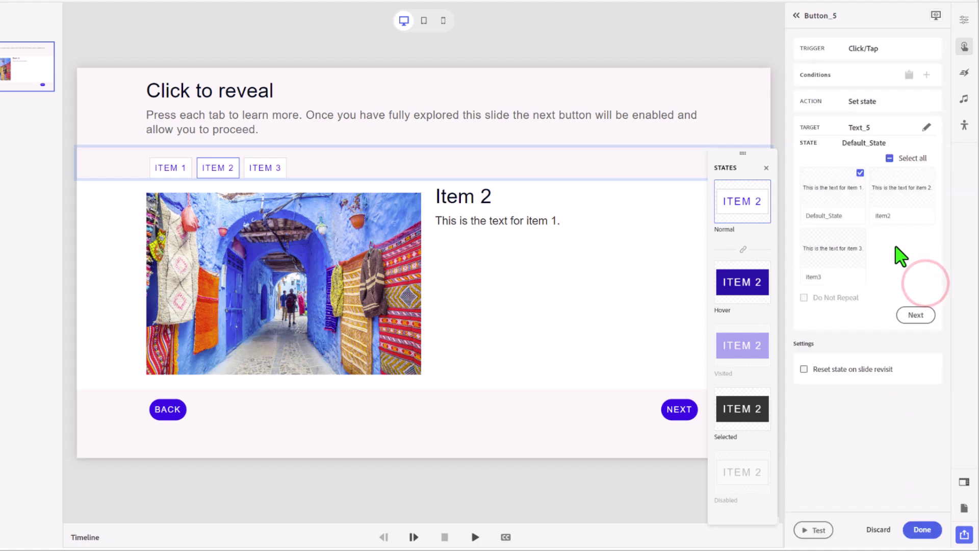
click(861, 174)
click(898, 187)
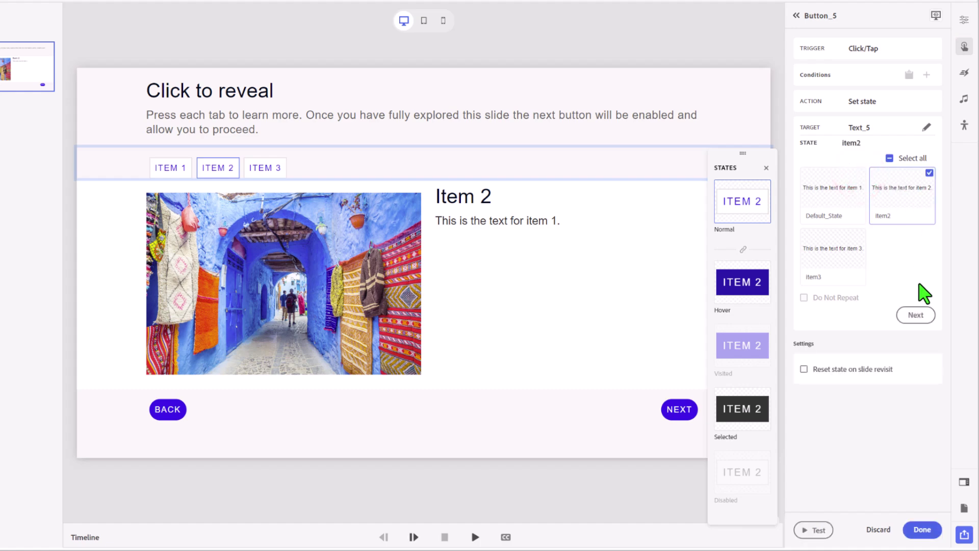
click(916, 315)
click(918, 529)
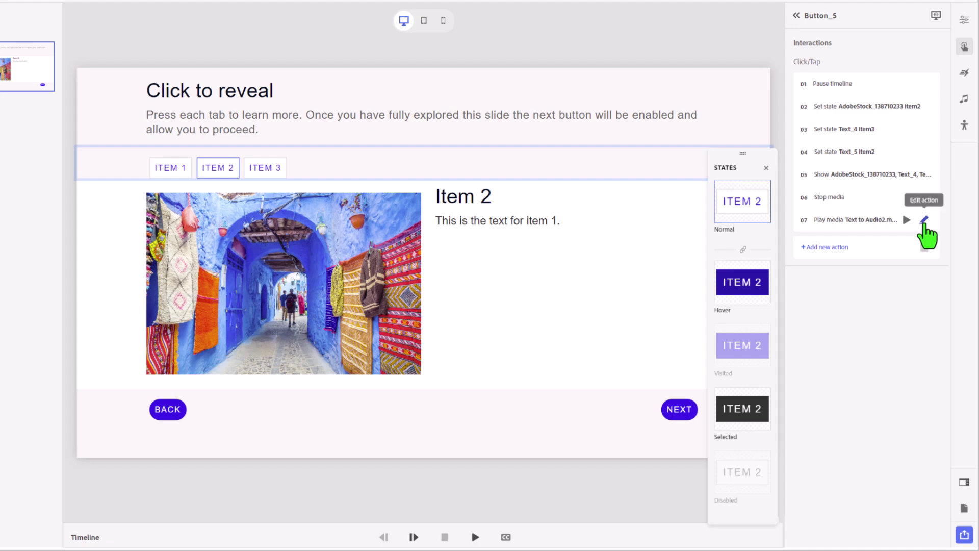
- Replace the audio in the Item 2 button's Play media action with Text to Audio3.mp3
click(924, 220)
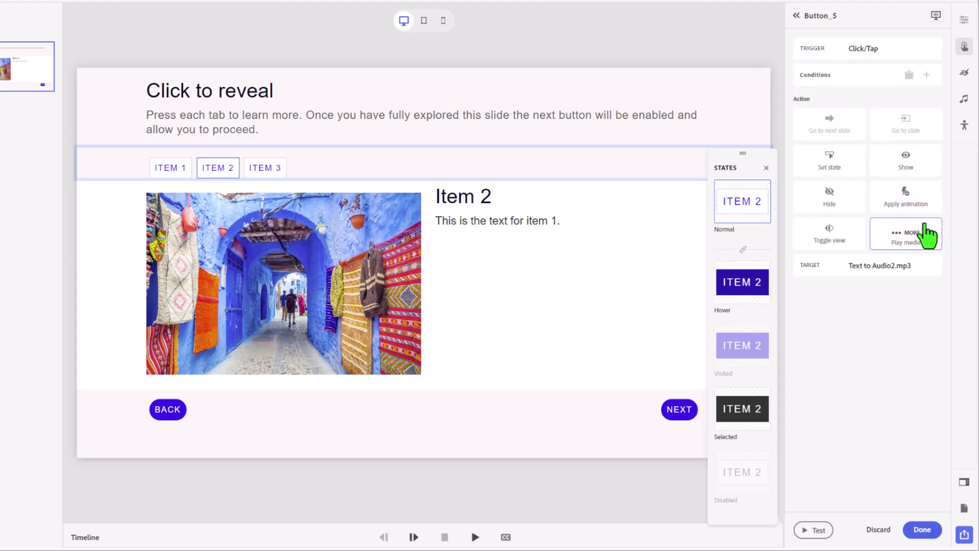
click(926, 266)
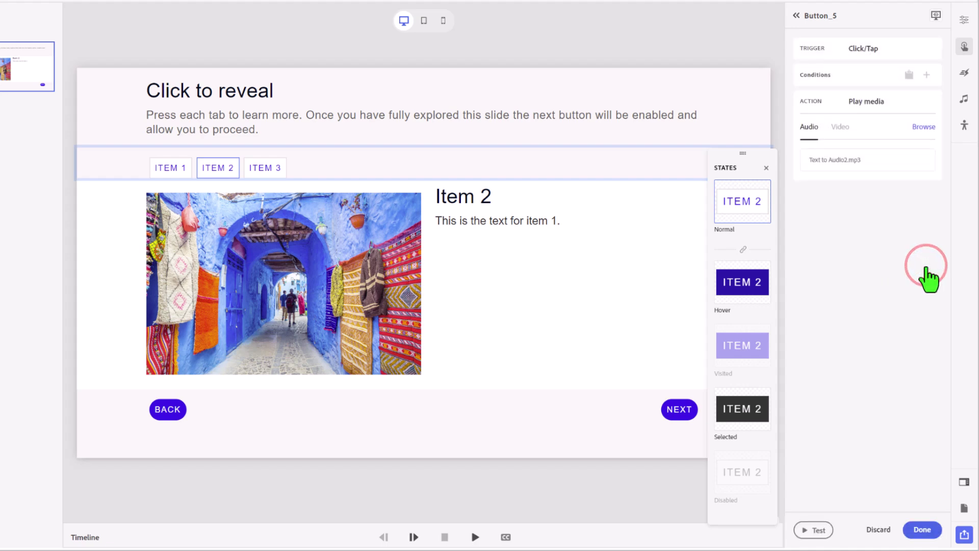
click(923, 127)
click(92, 83)
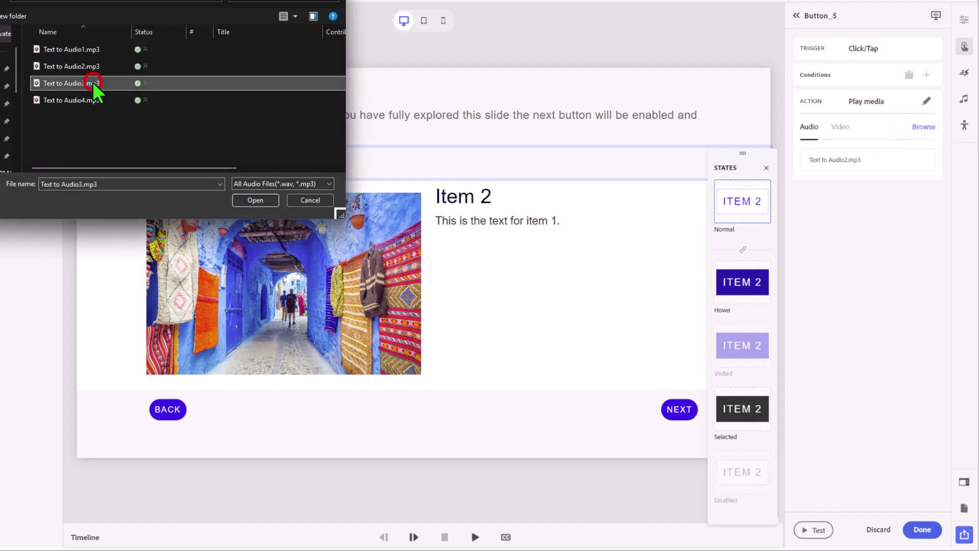
click(265, 198)
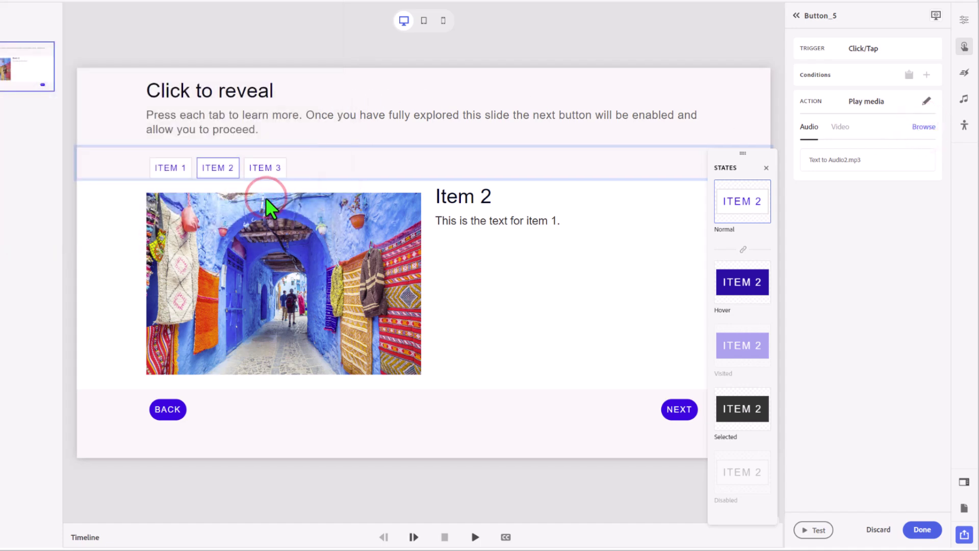
click(916, 530)
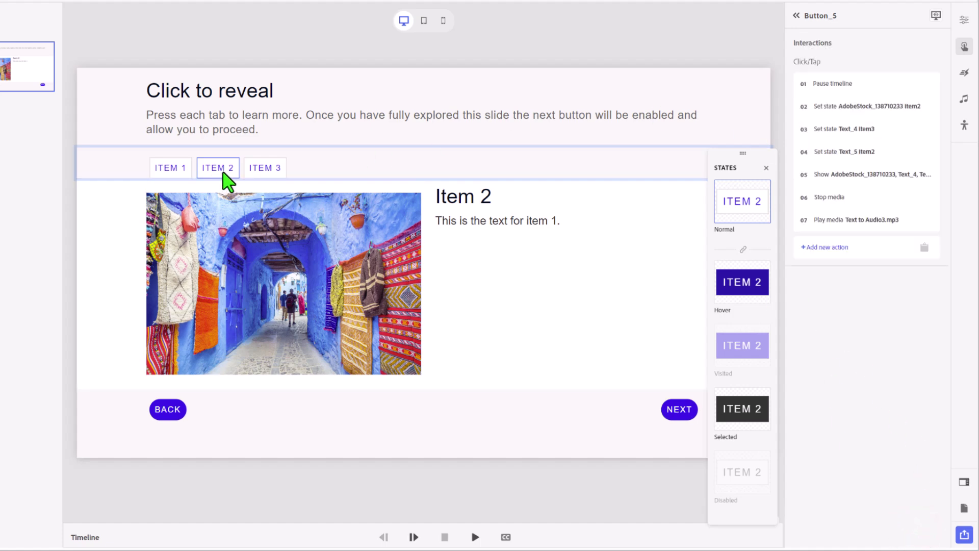
- Change the Item 3 button's Set state action for the AdobeStock image to only the Item3 state
click(265, 169)
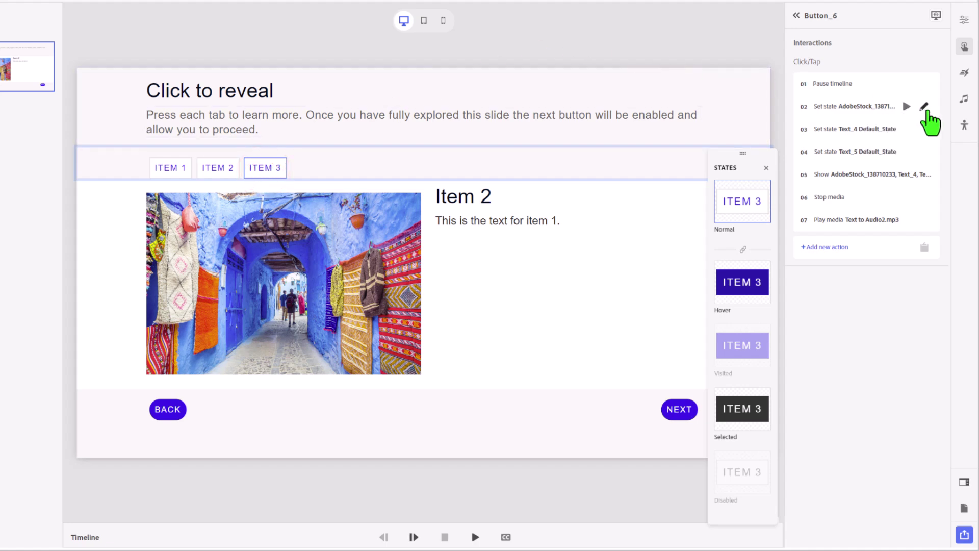
click(924, 106)
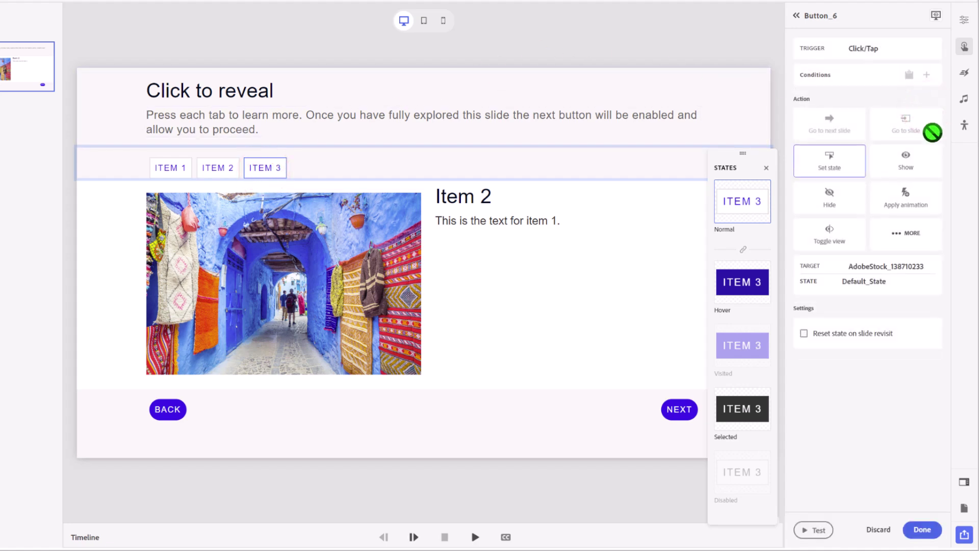
click(927, 282)
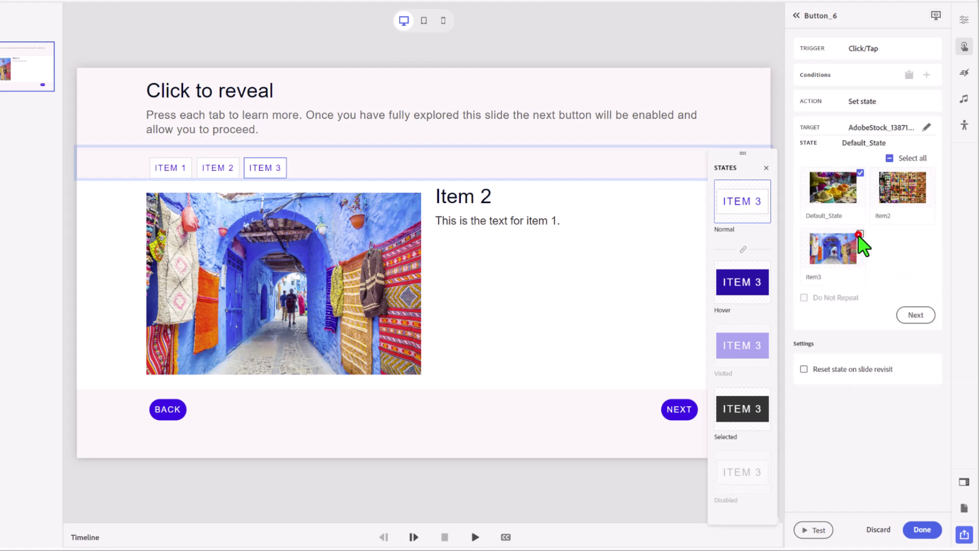
click(859, 235)
click(860, 173)
click(924, 315)
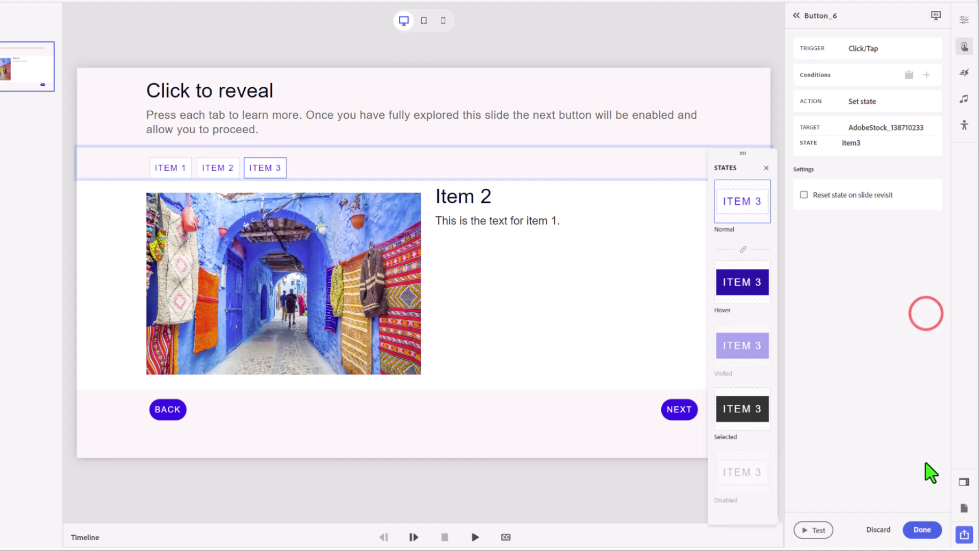
click(925, 529)
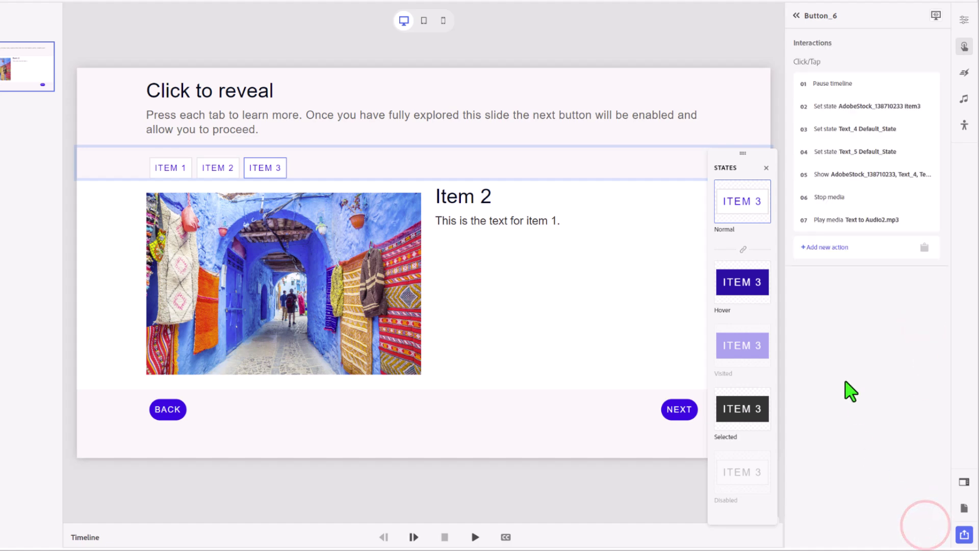
- Change the Item 3 button's Set state action for Text_4 to the Item2 state, whose heading reads "Item 3"
click(924, 129)
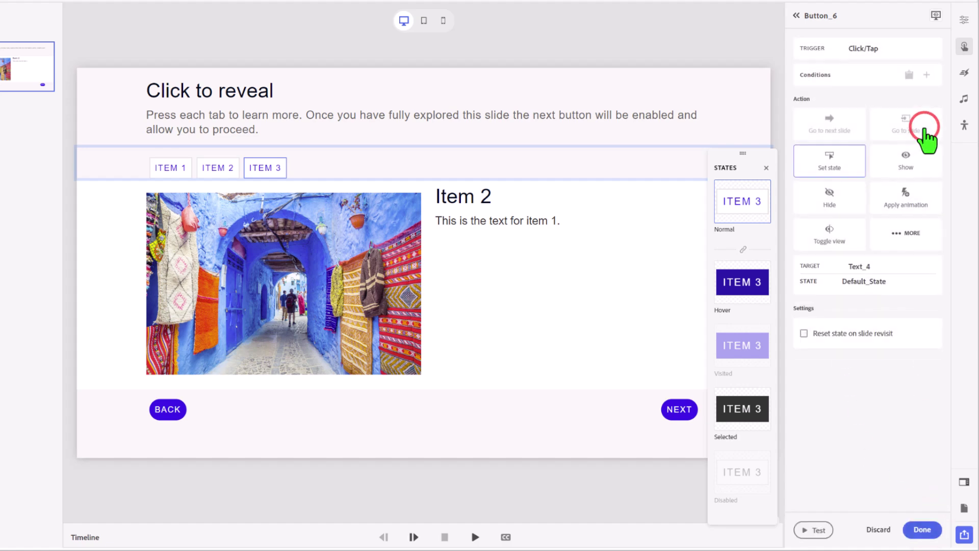
click(927, 281)
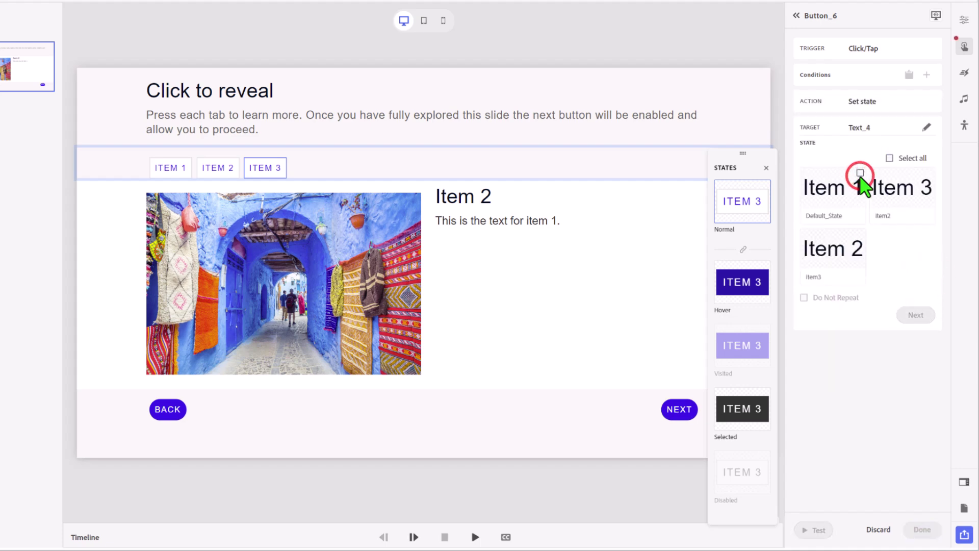
click(929, 174)
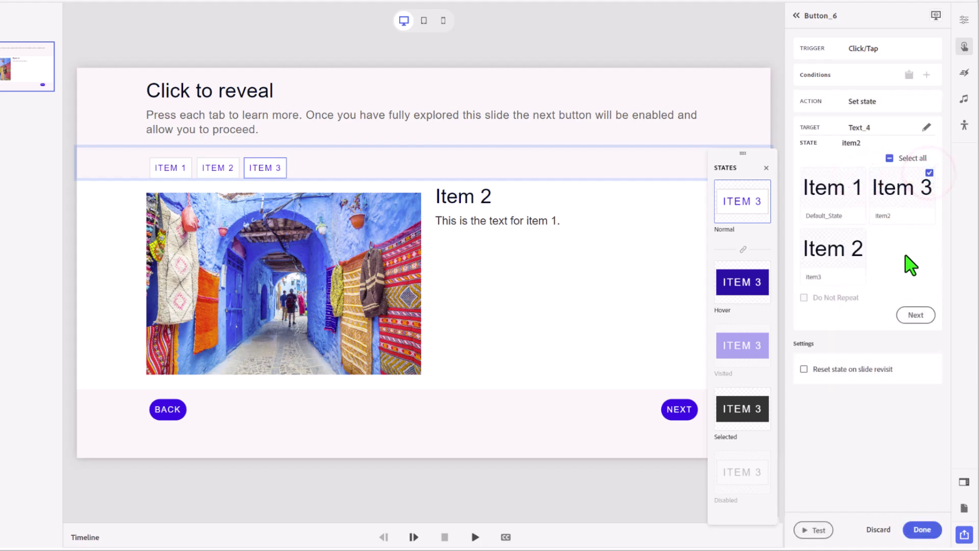
click(916, 314)
click(932, 532)
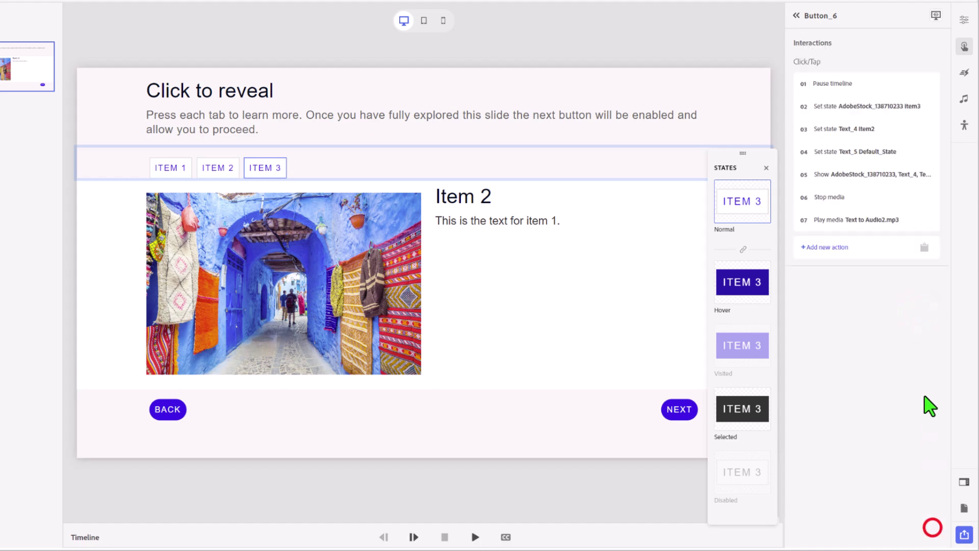
- Change the Item 3 button's Set state action for the body text Text_5 to the Item3 state
click(926, 152)
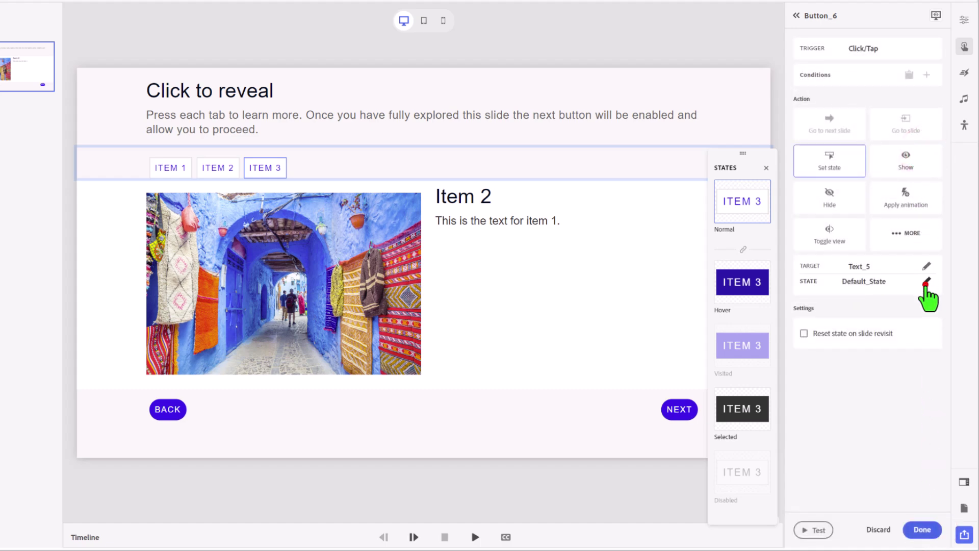
click(926, 283)
click(862, 172)
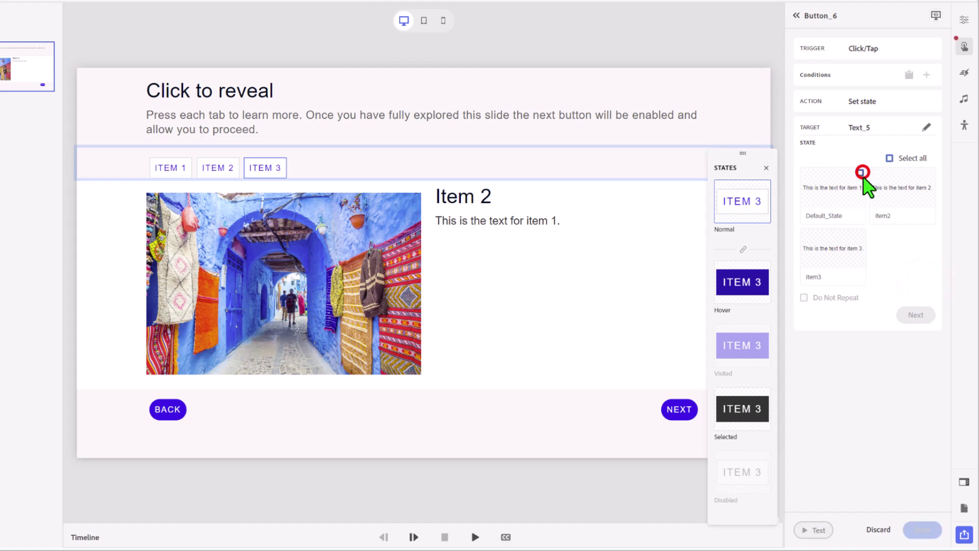
click(860, 251)
click(918, 315)
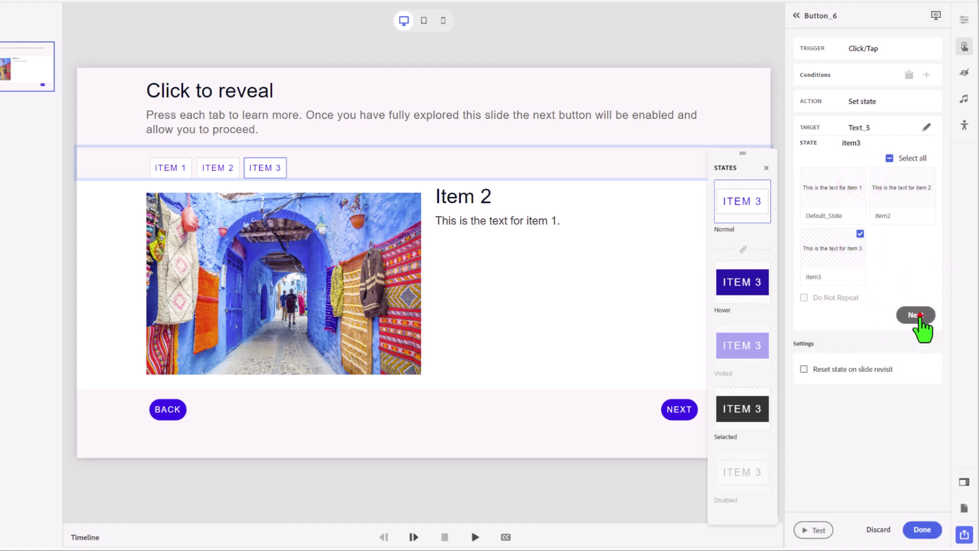
click(922, 529)
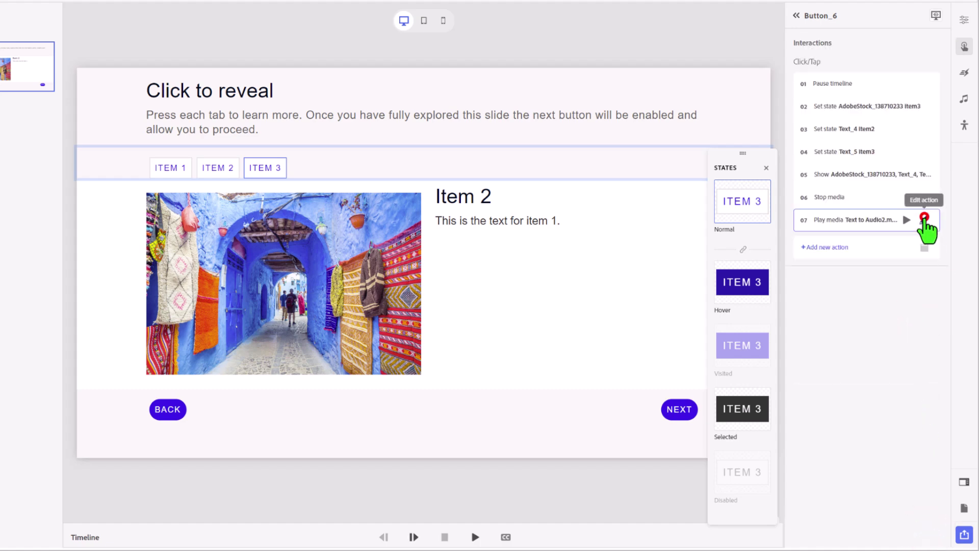
- Replace the audio in the Item 3 button's Play media action with Text to Audio4.mp3
click(925, 218)
click(926, 265)
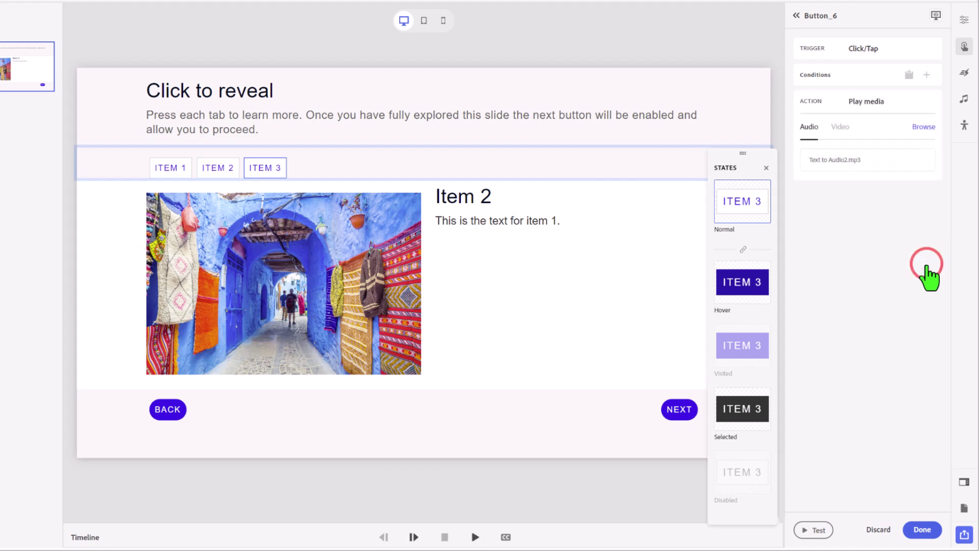
click(921, 127)
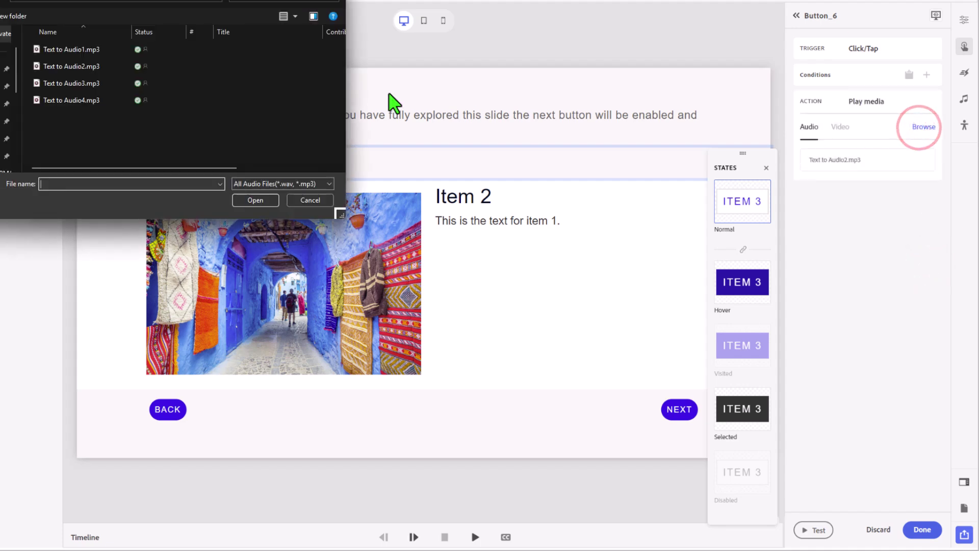
click(57, 104)
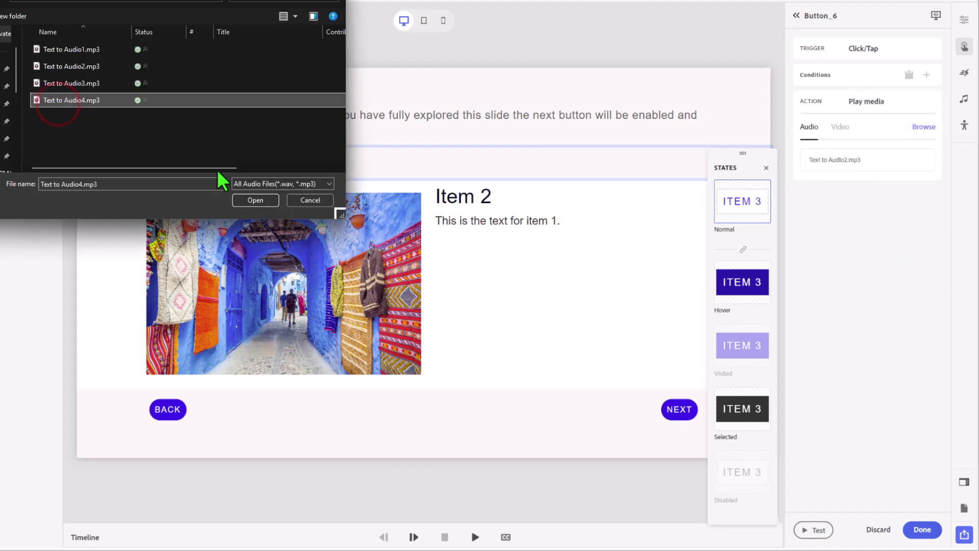
click(264, 200)
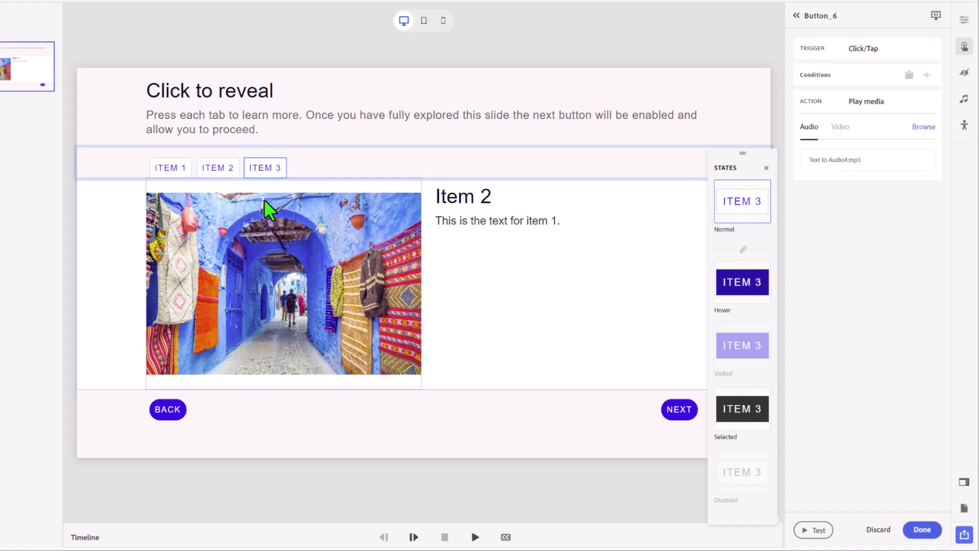
click(915, 531)
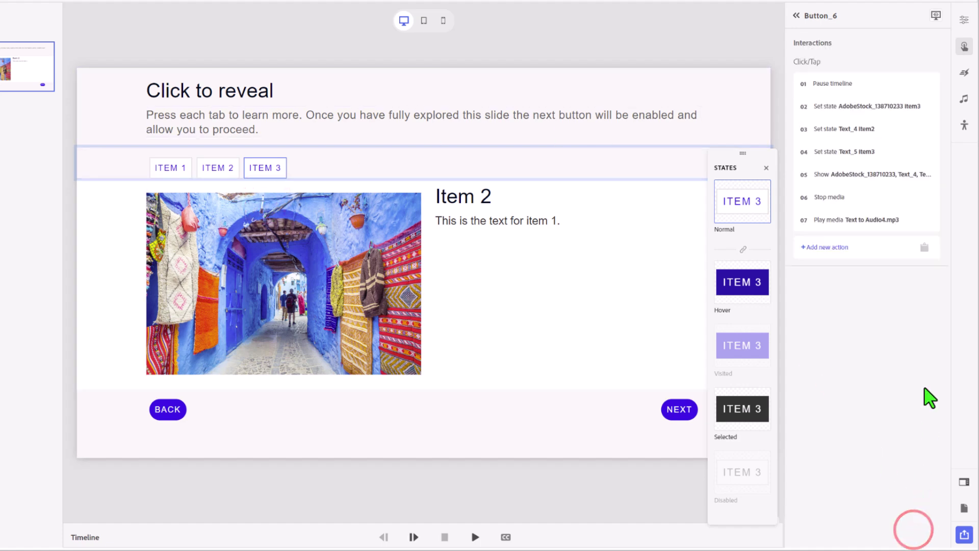
- Preview the project and test the Item 1, Item 2 and Item 3 buttons in order
click(736, 70)
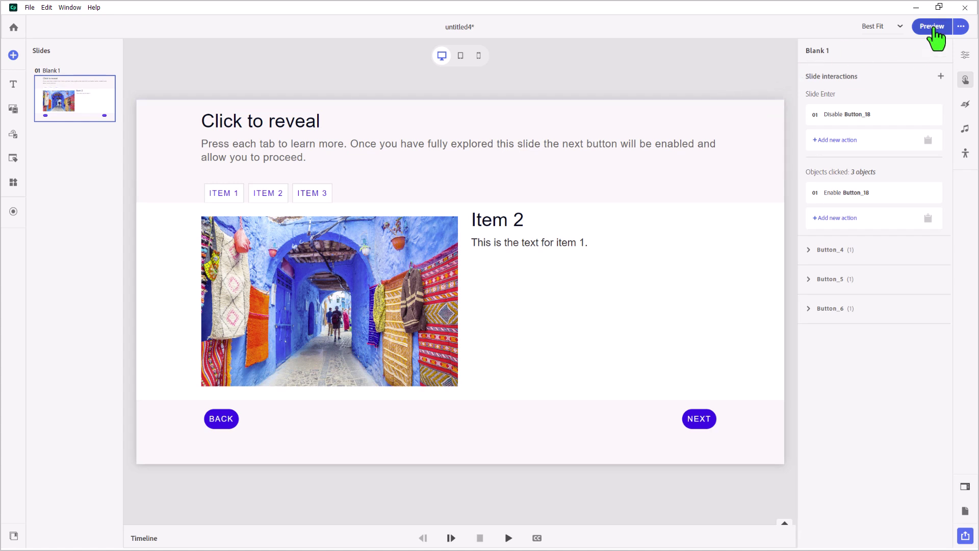
click(933, 26)
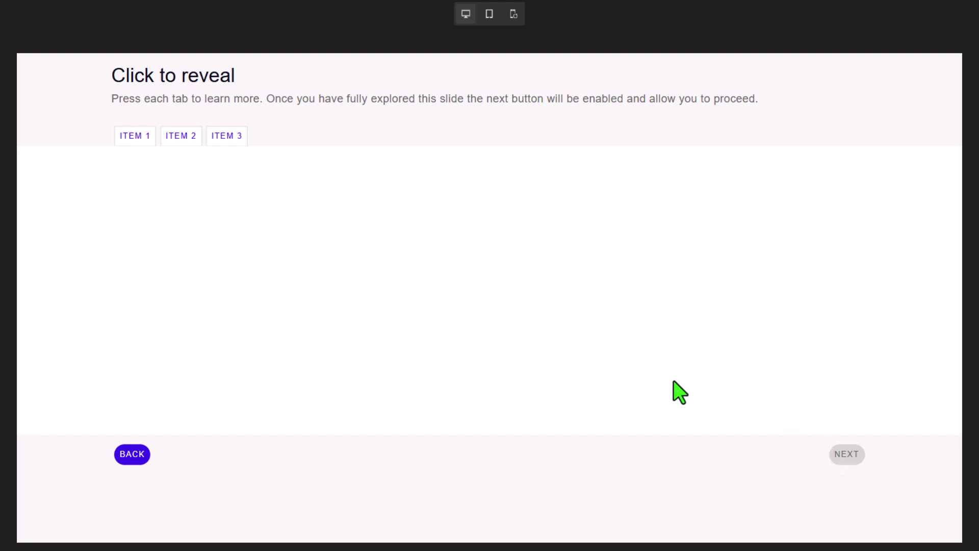
click(137, 138)
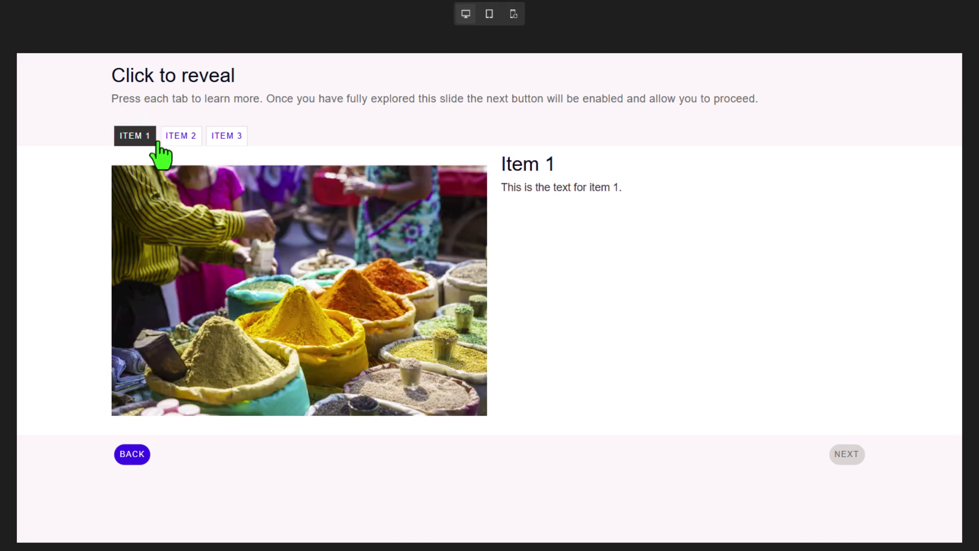
click(176, 139)
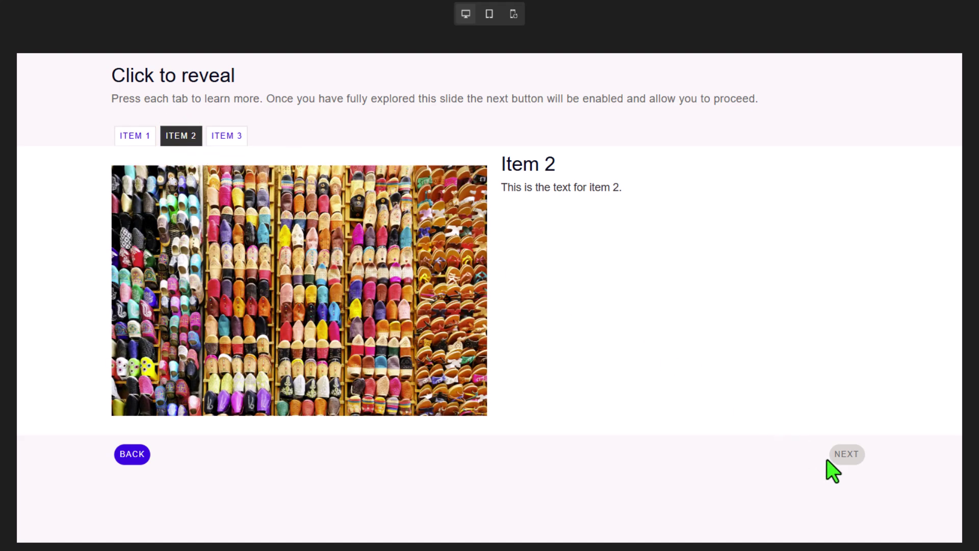
click(226, 139)
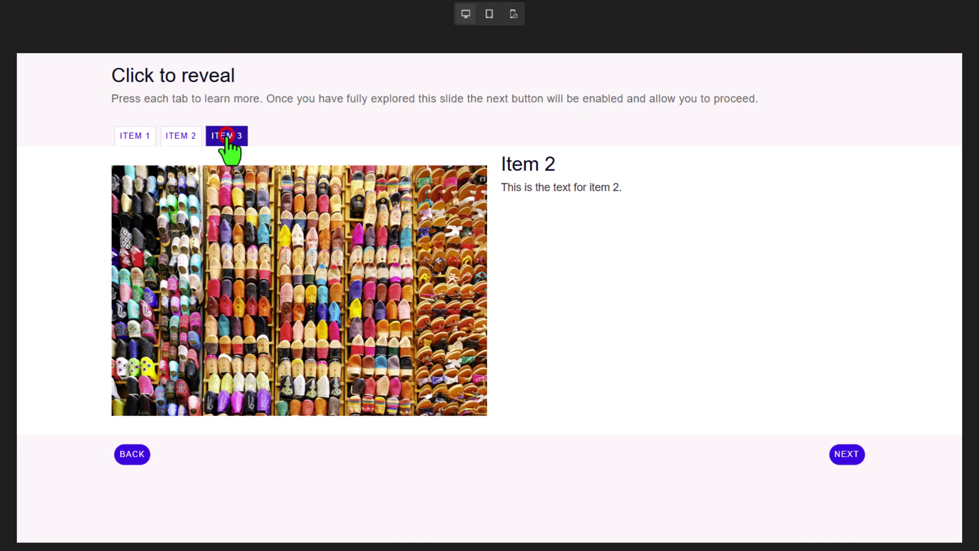